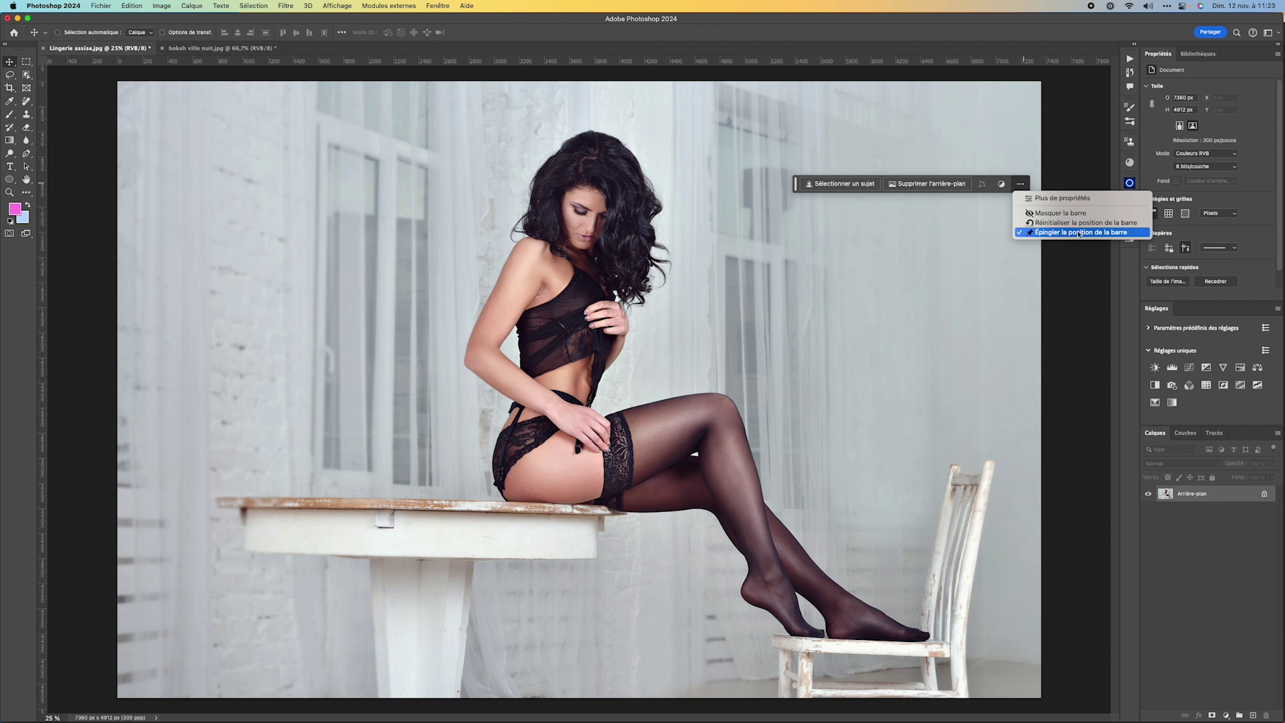
- Move the contextual task bar up to the upper right corner of the photo
left_click(797, 187)
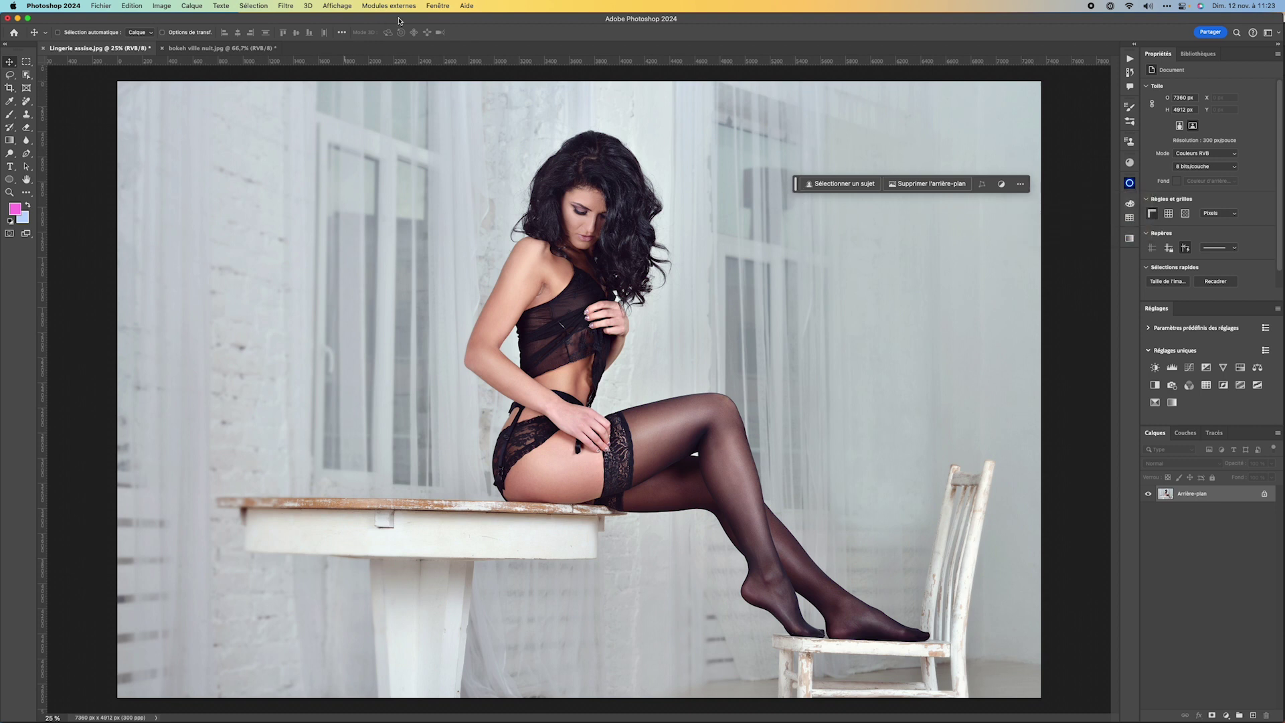
left_click(436, 6)
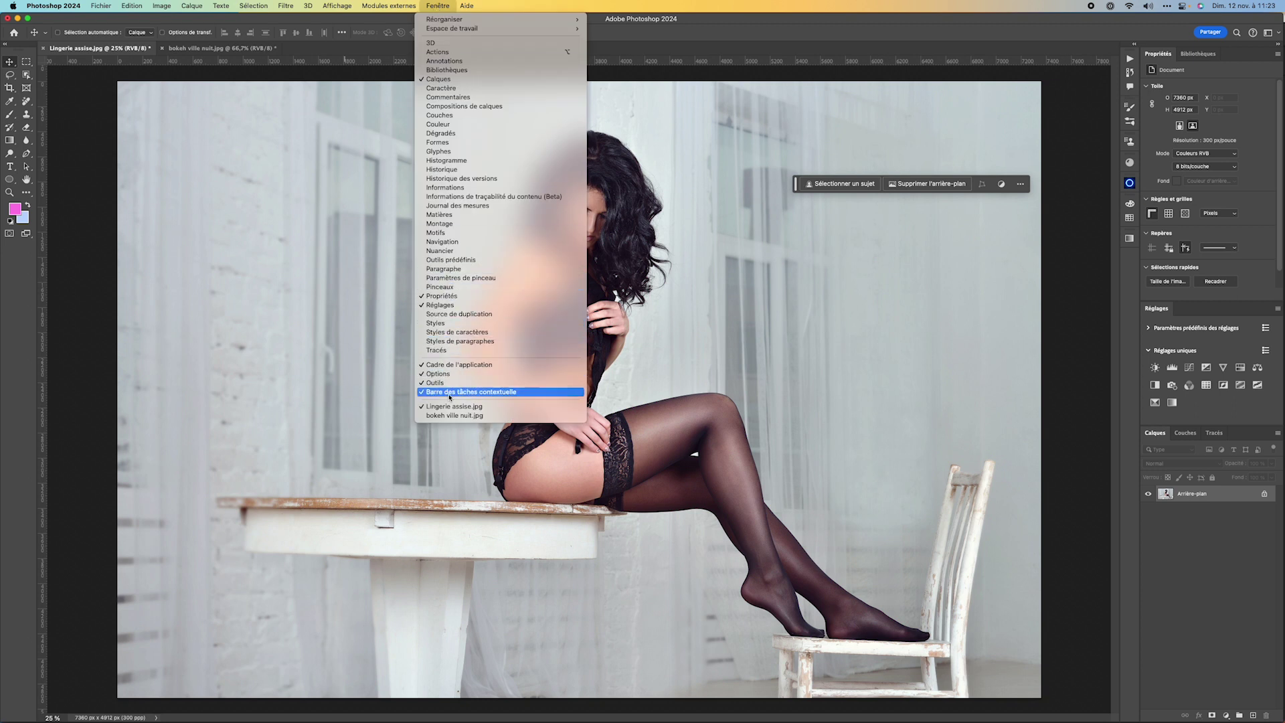
left_click(762, 25)
left_click_drag(795, 189, 861, 102)
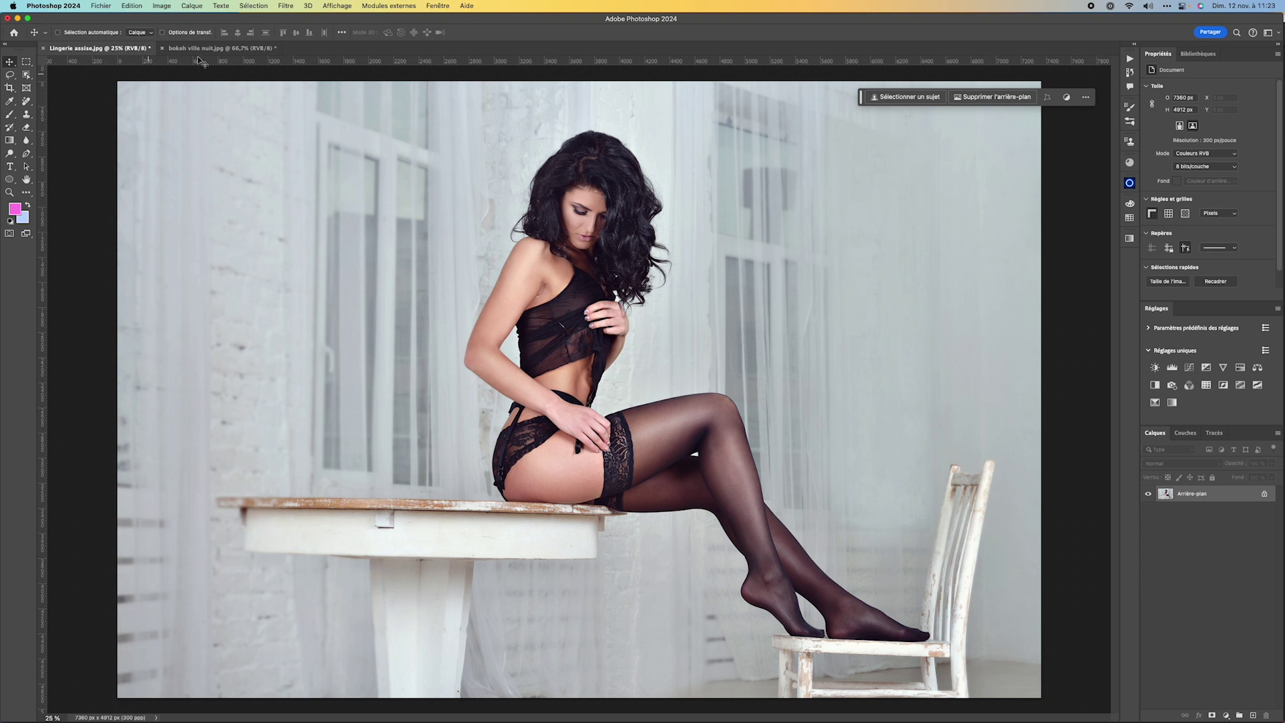
- In bokeh ville nuit.jpg, erase the standing woman from the city background with the Remove tool
left_click(228, 50)
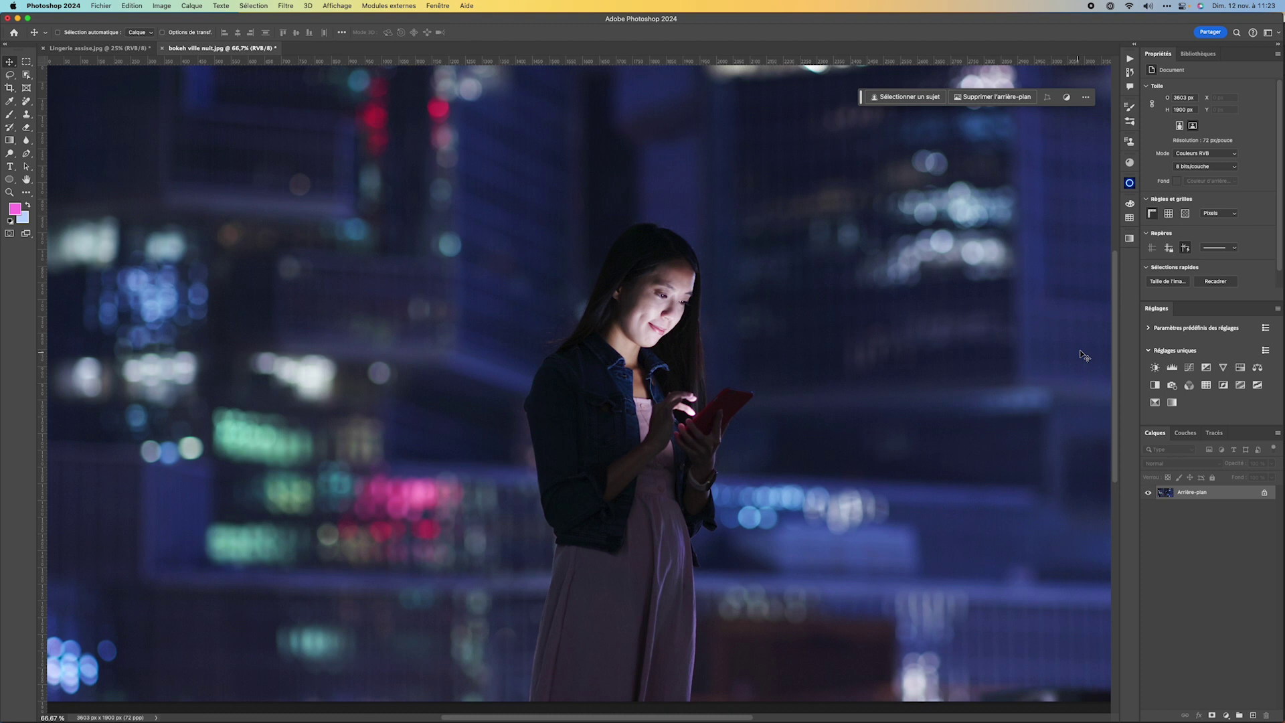
scroll(683, 438, "down", 2)
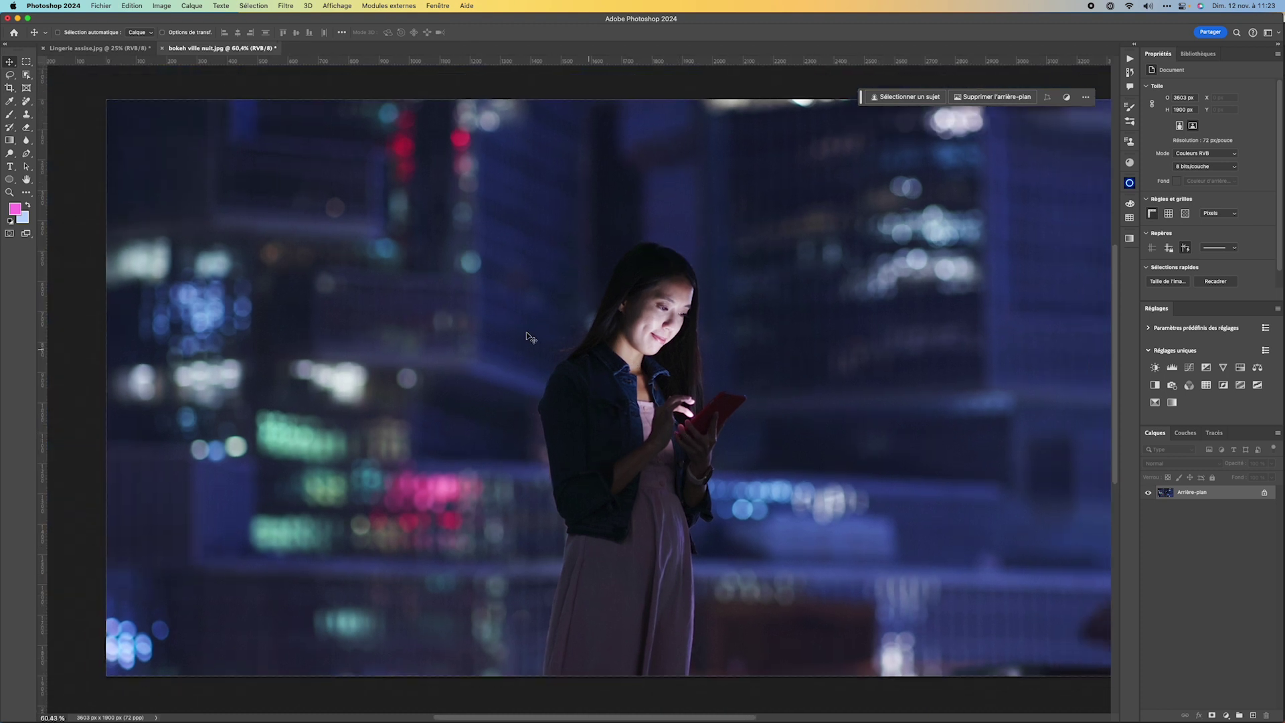
left_click(94, 48)
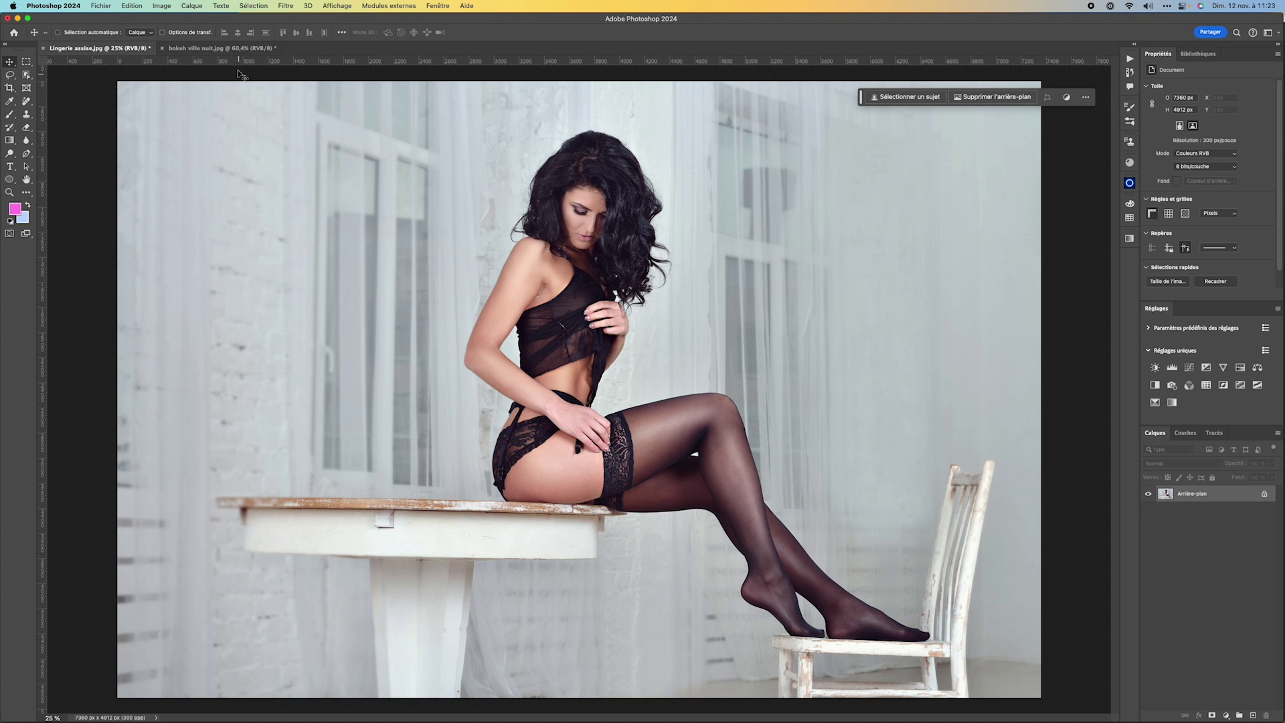
left_click(227, 49)
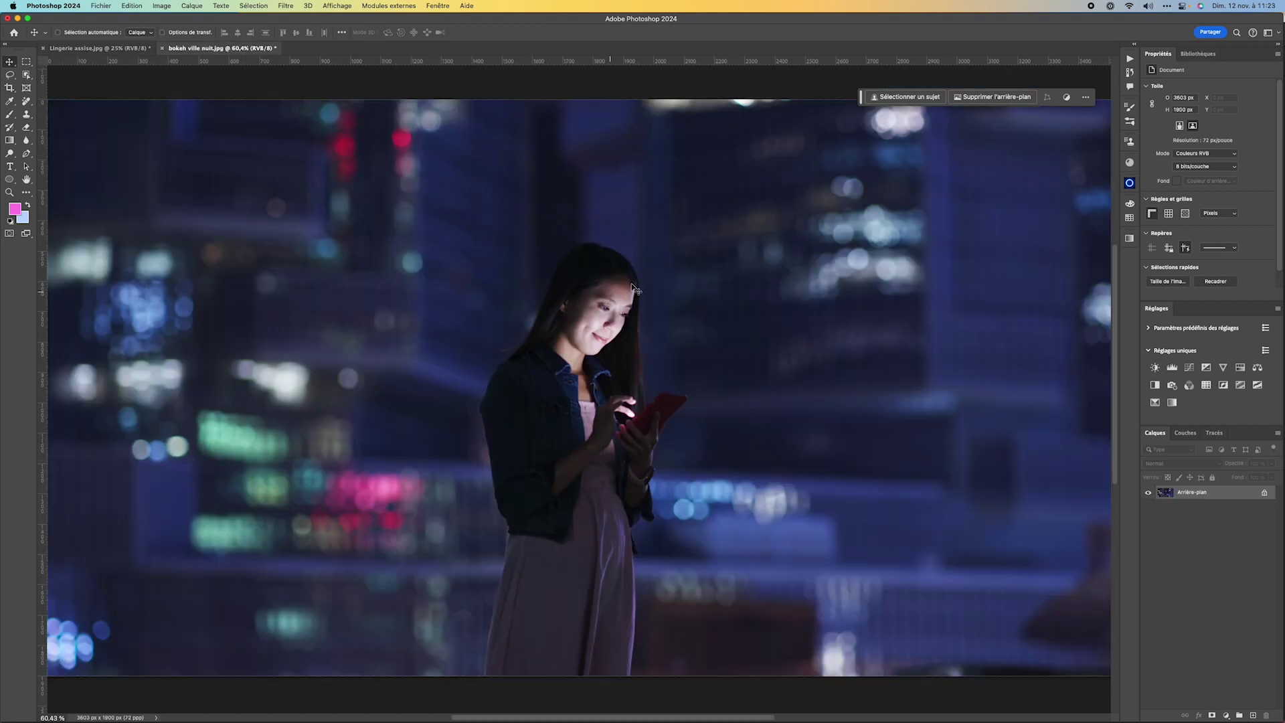
left_click(27, 102)
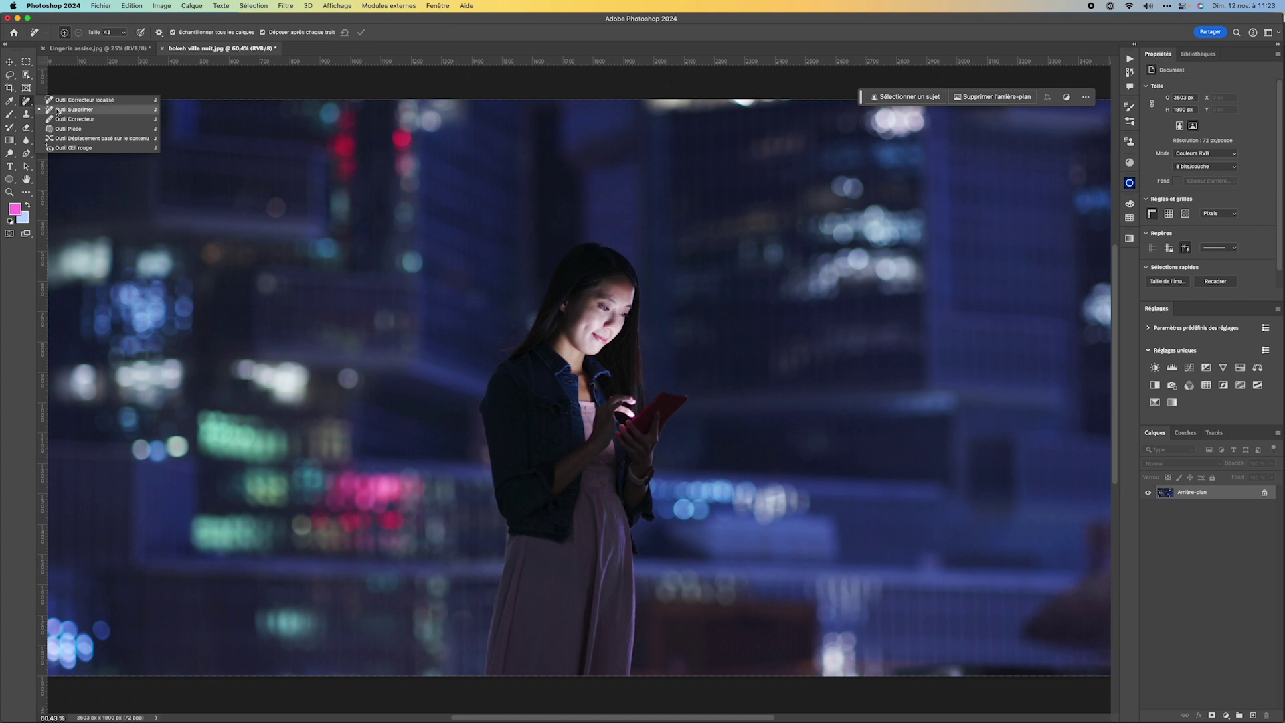
left_click(67, 109)
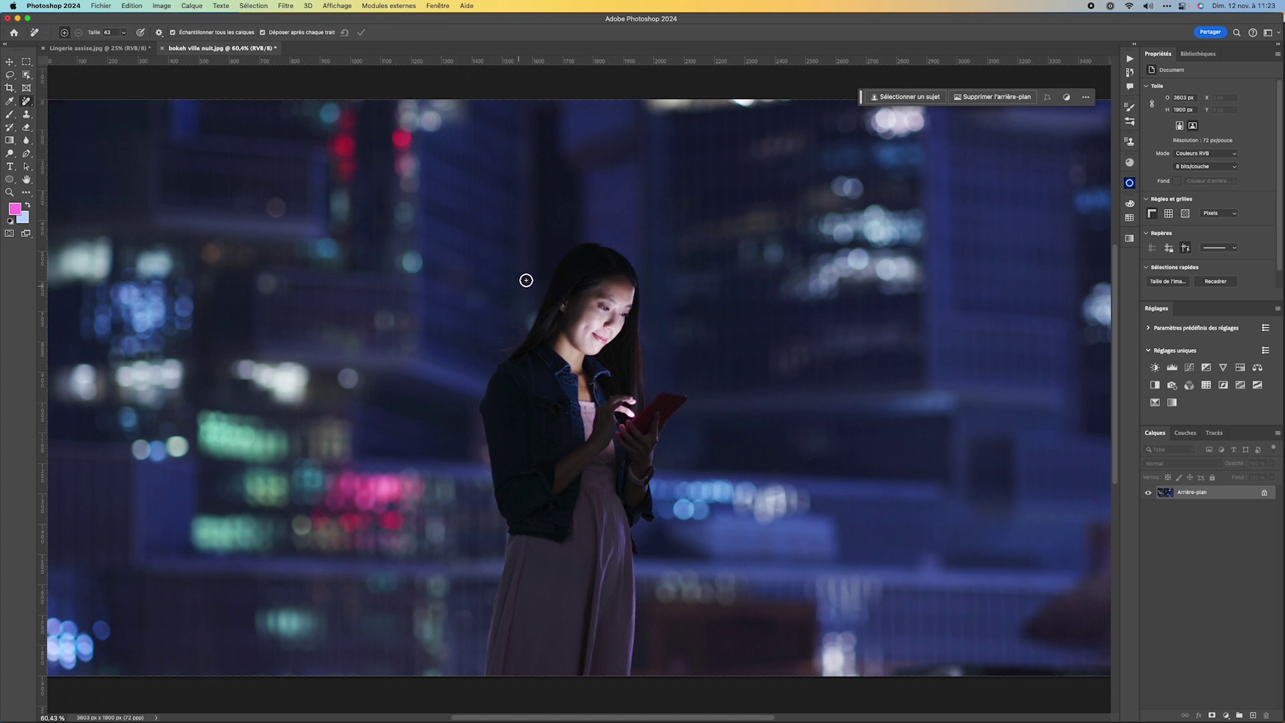
mouse_move(570, 234)
left_mouse_down()
mouse_move(465, 410)
mouse_move(476, 682)
mouse_move(639, 697)
mouse_move(657, 655)
mouse_move(670, 486)
mouse_move(699, 408)
mouse_move(692, 378)
mouse_move(668, 371)
mouse_move(664, 263)
mouse_move(605, 226)
mouse_move(566, 235)
left_mouse_up()
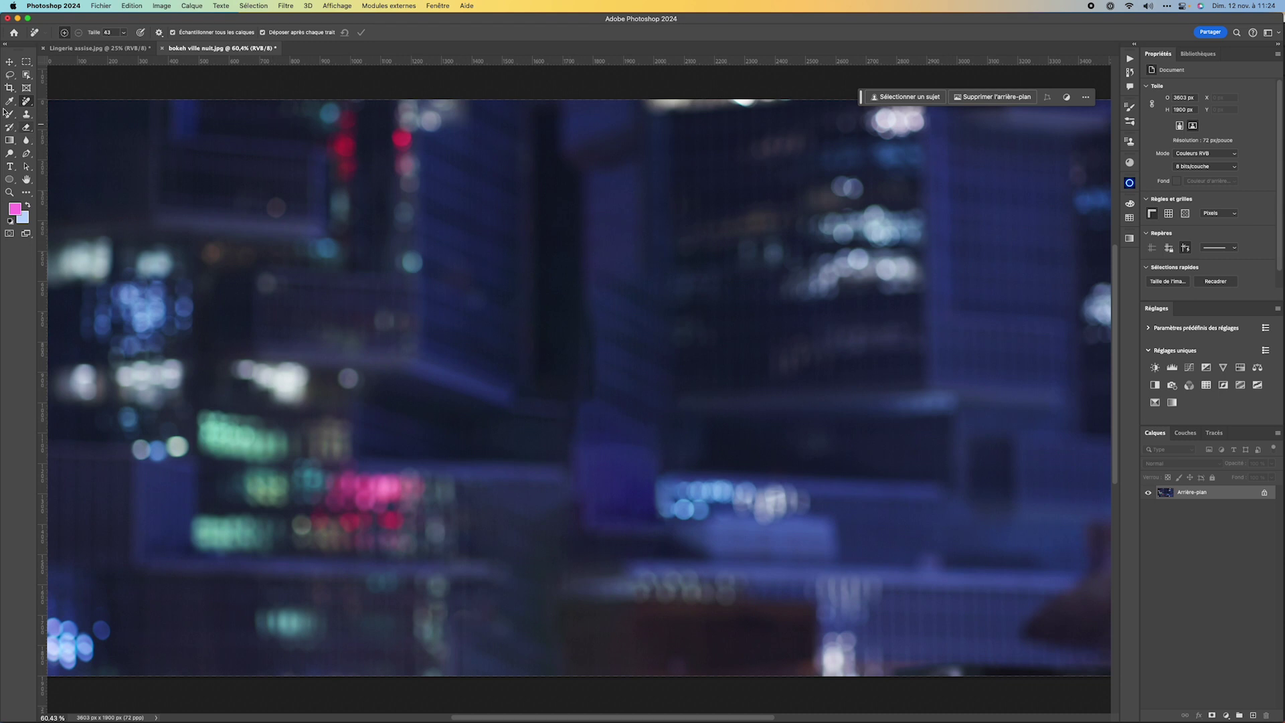
- Unlock the city background and copy it into Lingerie assise.jpg, placing it beneath the unlocked layer of the seated model
left_click(10, 64)
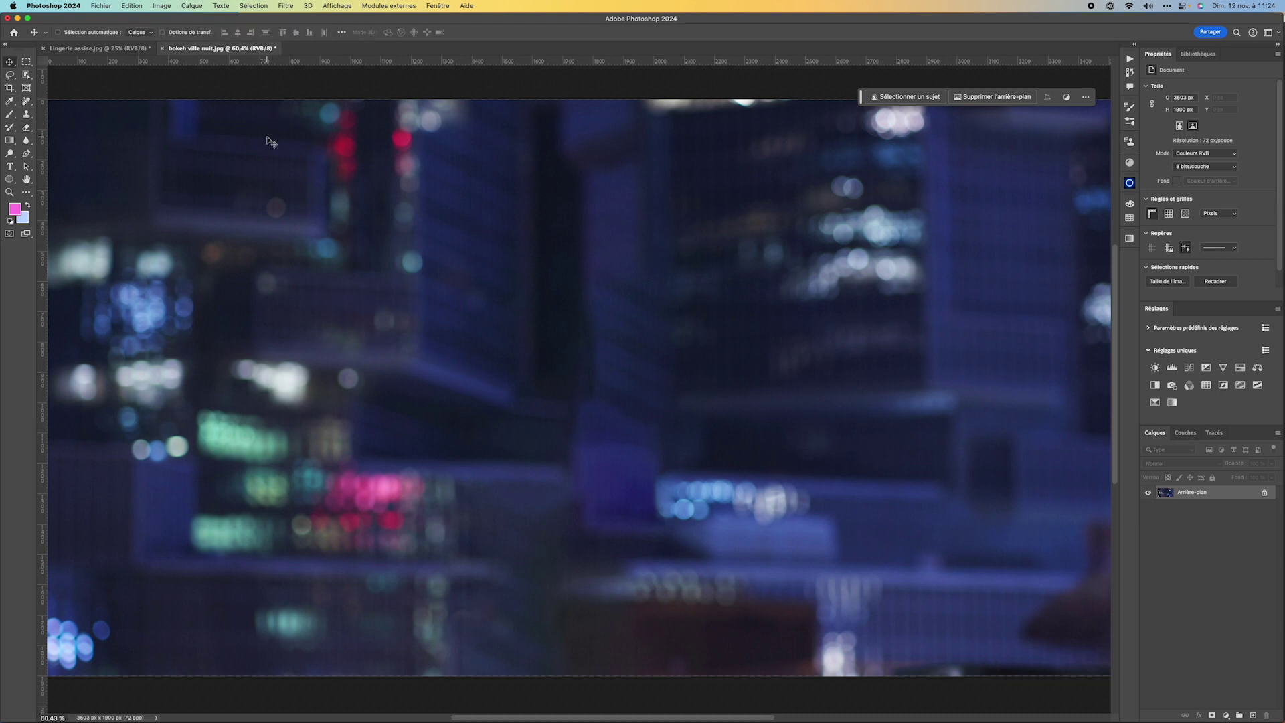
left_click(1265, 493)
left_click_drag(248, 174, 123, 53)
left_click_drag(334, 250, 561, 330)
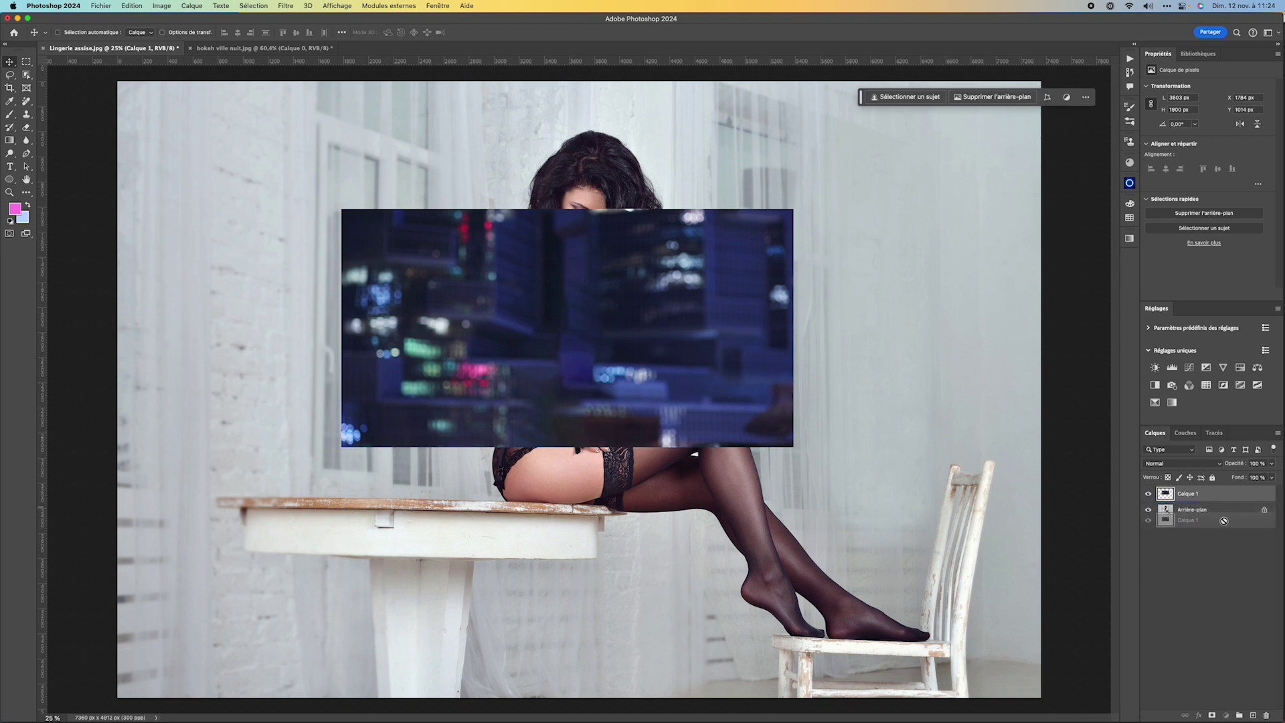
left_click(1264, 511)
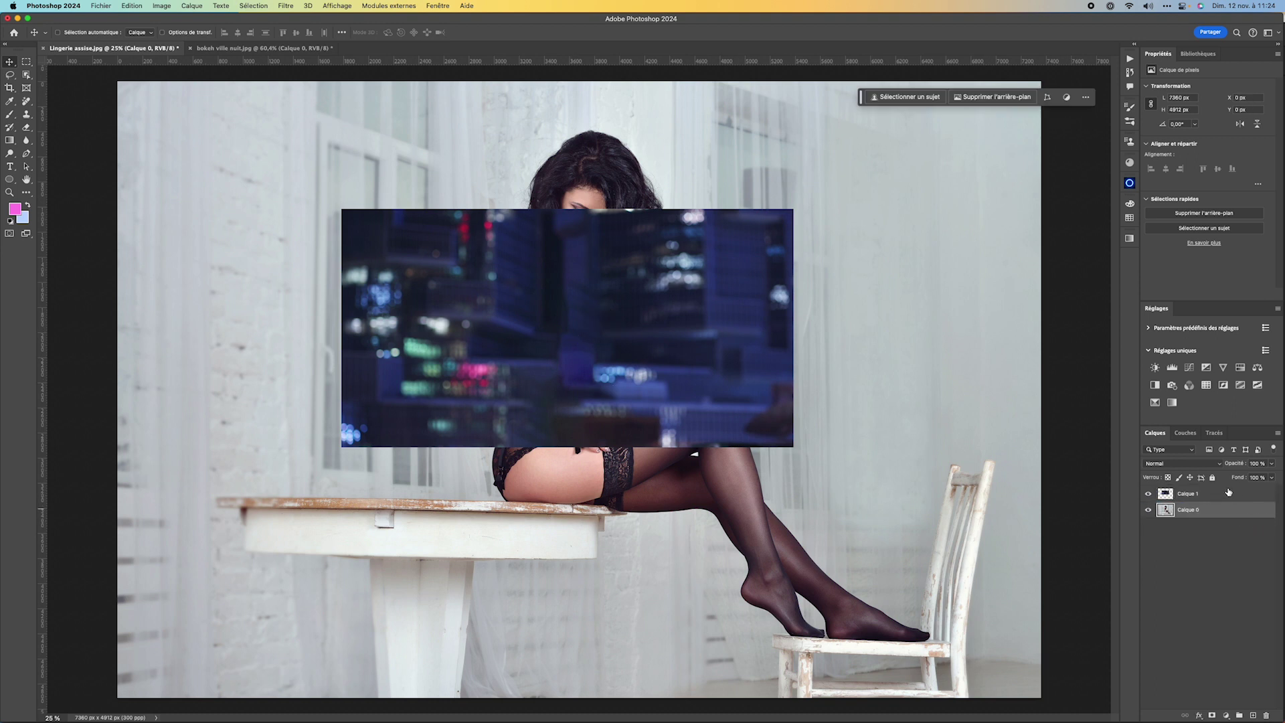
left_click_drag(1228, 491, 1205, 514)
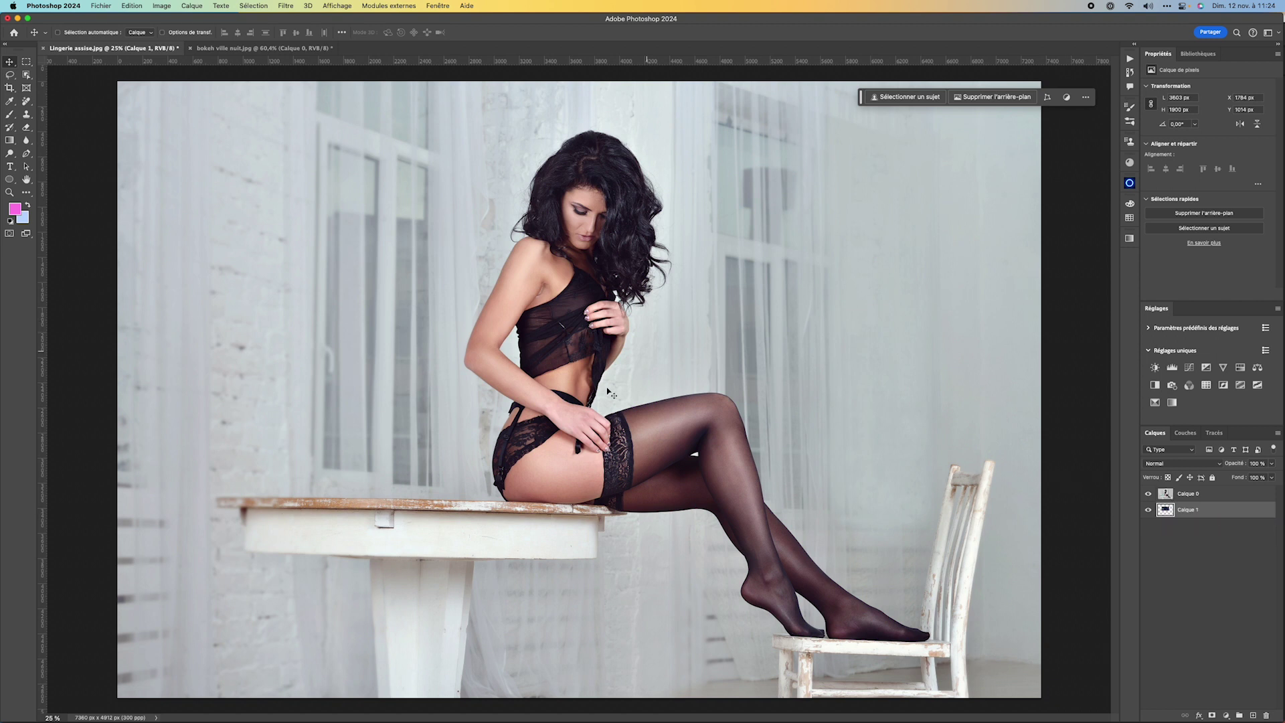
- Select the seated woman on Calque 0 with Select Subject and add the chair using Object Selection's object finder
left_click(1166, 494)
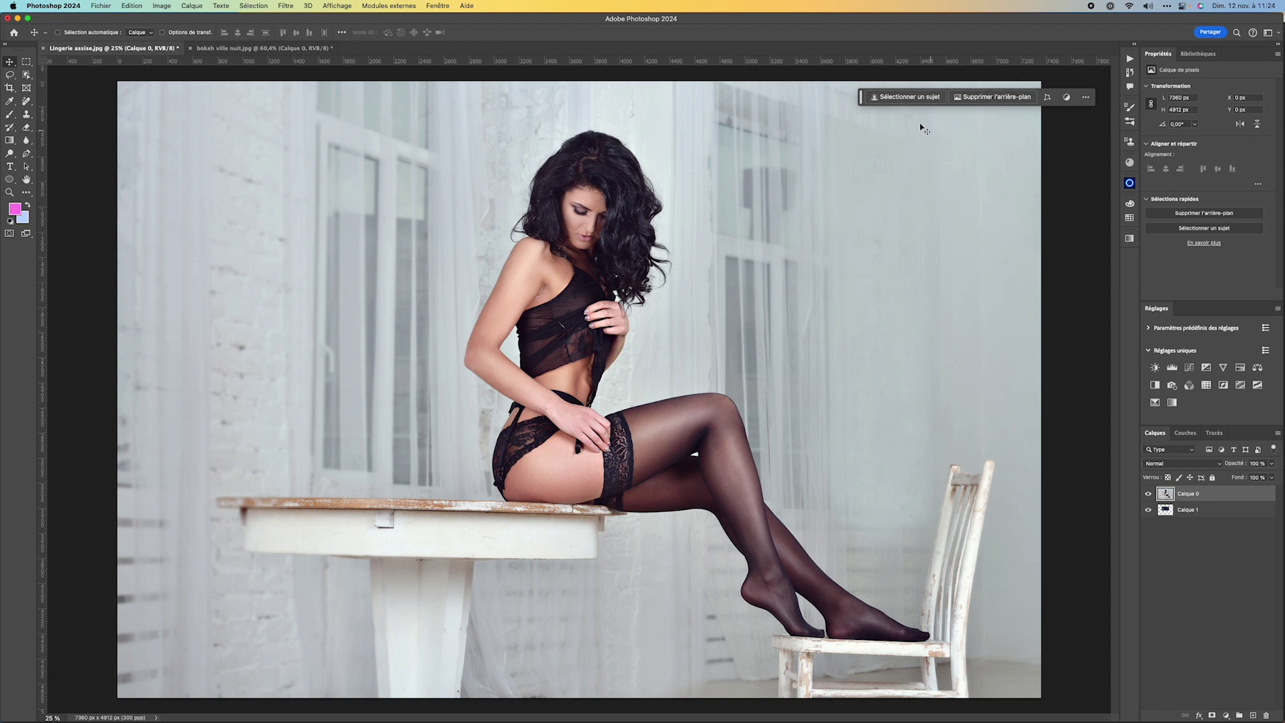
left_click(900, 97)
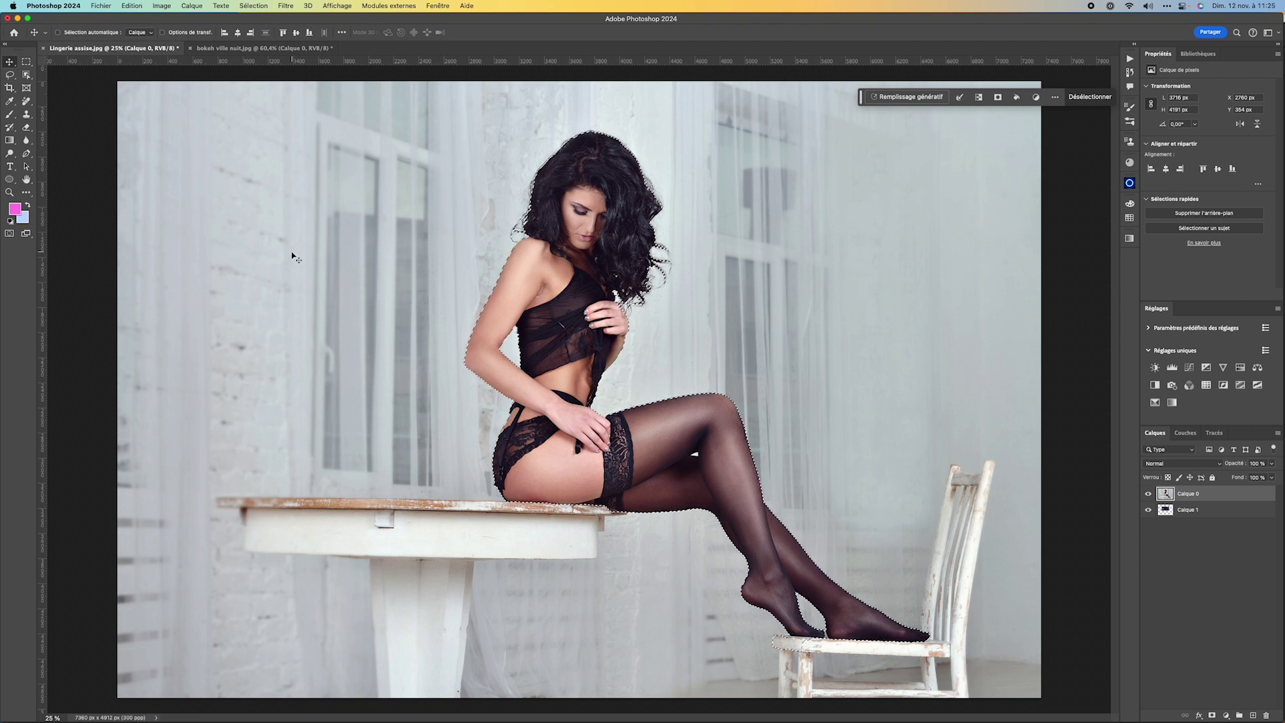
left_click(26, 76)
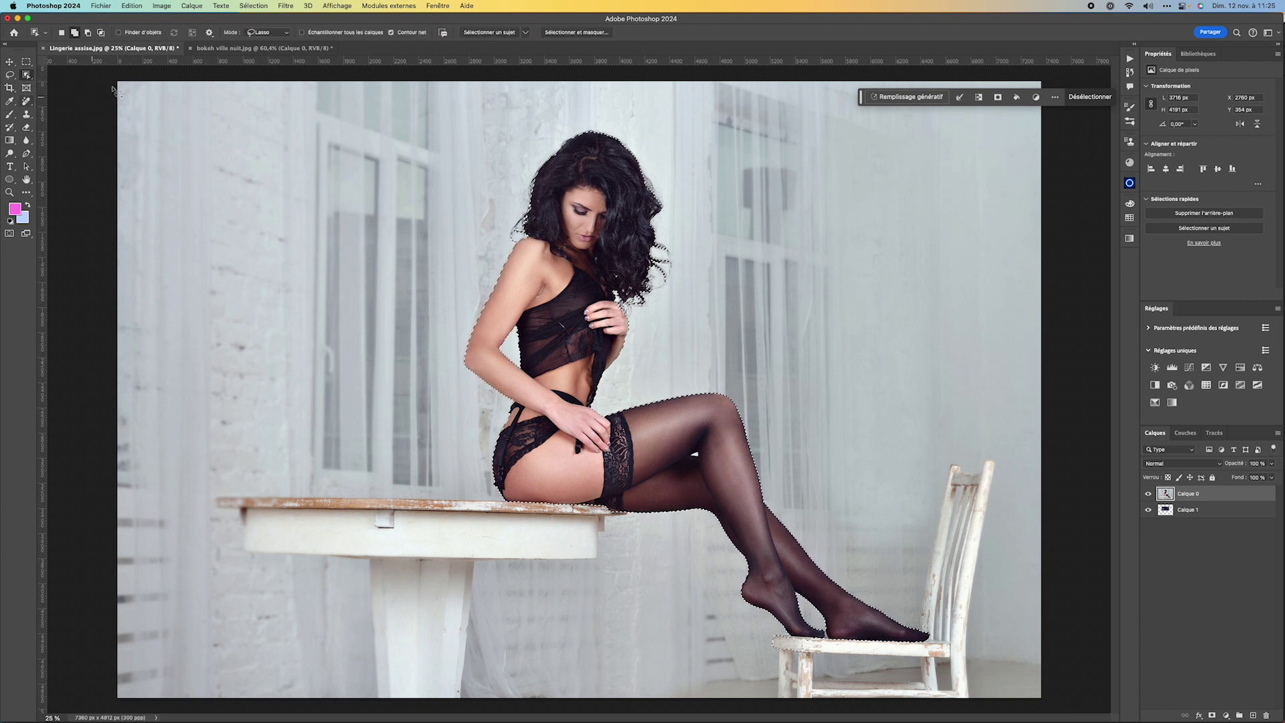
left_click(118, 34)
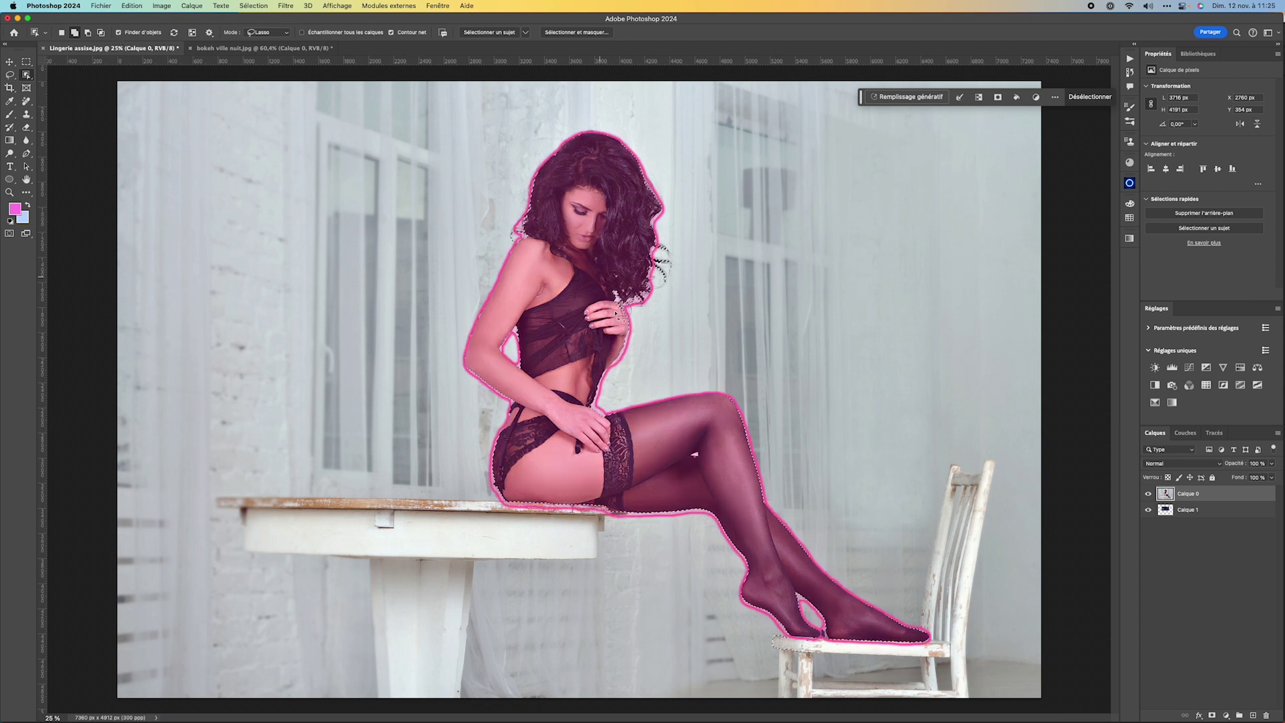
left_click(977, 531)
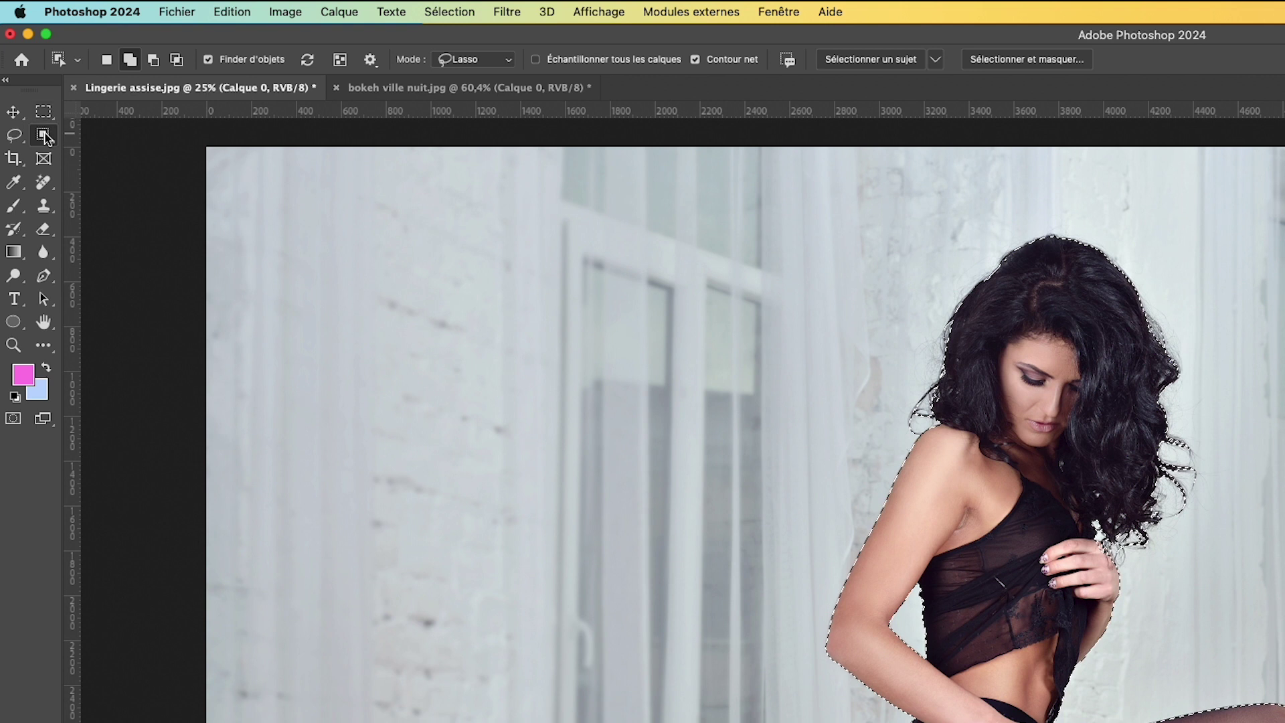
- Turn off the object finder and add the table to the selection by outlining it with the Object Selection lasso
left_click(130, 62)
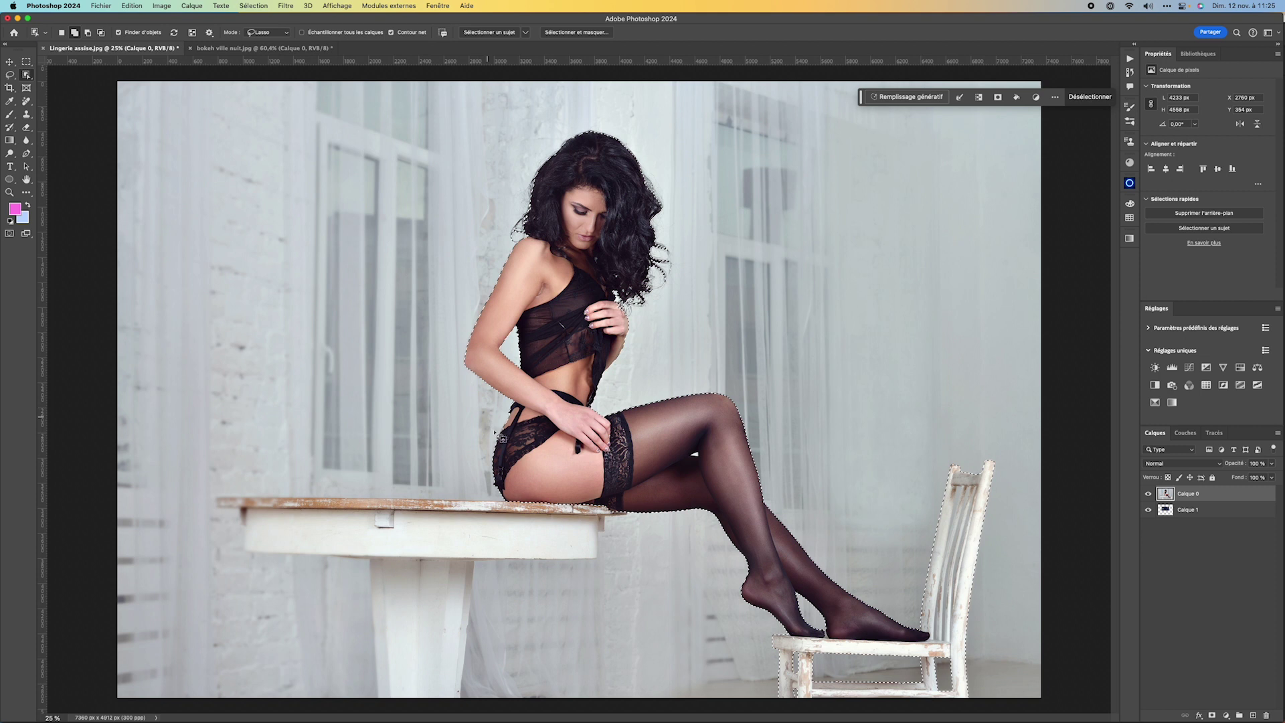
left_click(118, 33)
left_click_drag(505, 496, 212, 492)
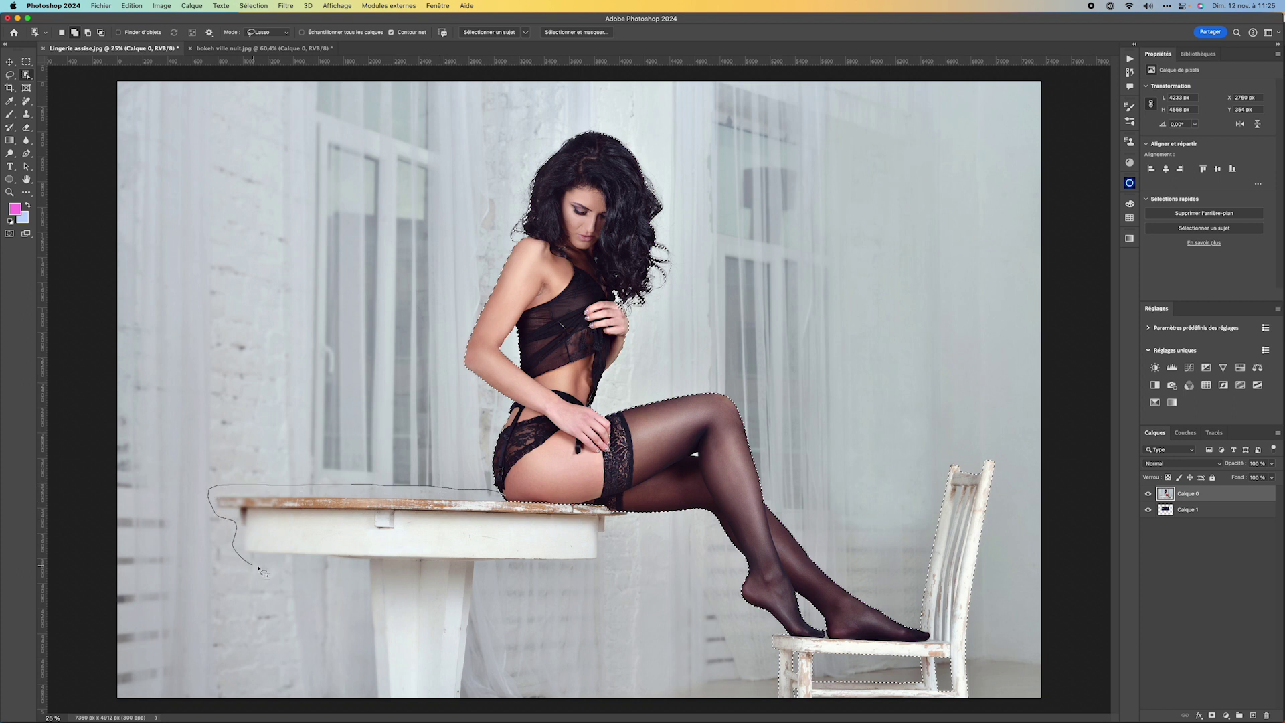
mouse_move(365, 580)
left_mouse_down()
mouse_move(372, 662)
mouse_move(413, 715)
mouse_move(469, 717)
mouse_move(476, 667)
left_mouse_up()
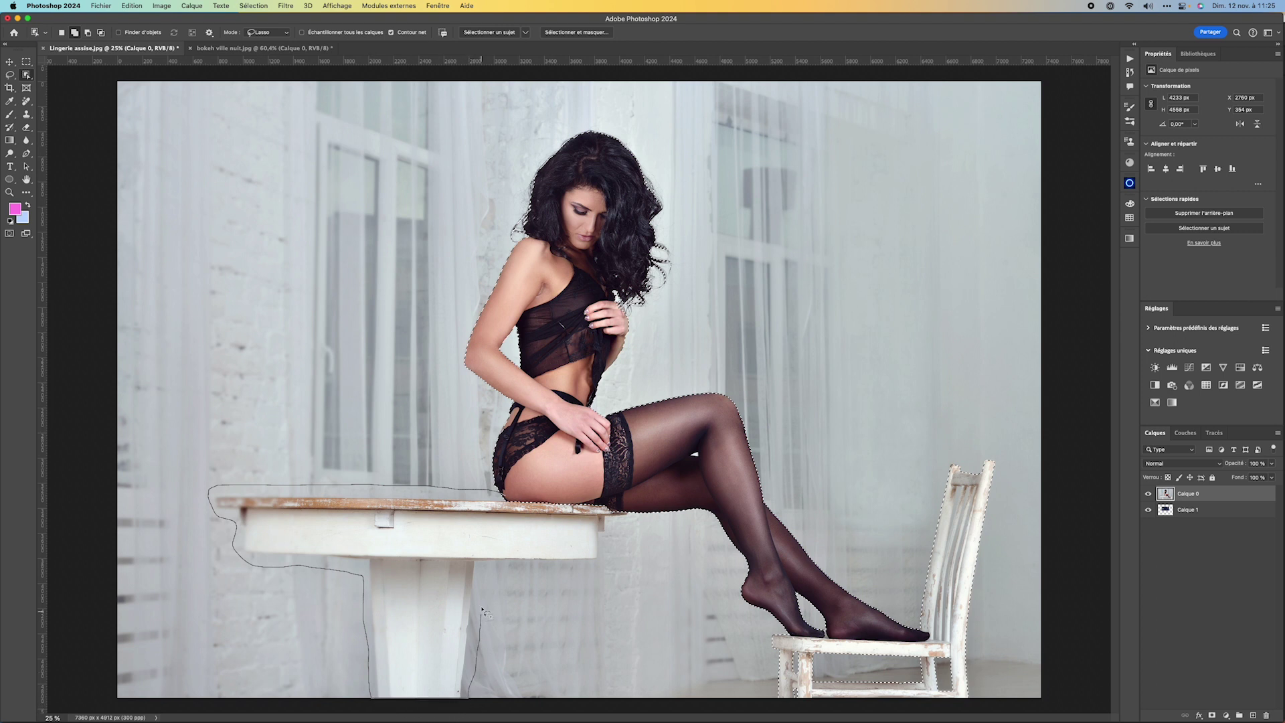
left_click_drag(529, 566, 607, 574)
left_click_drag(642, 515, 526, 489)
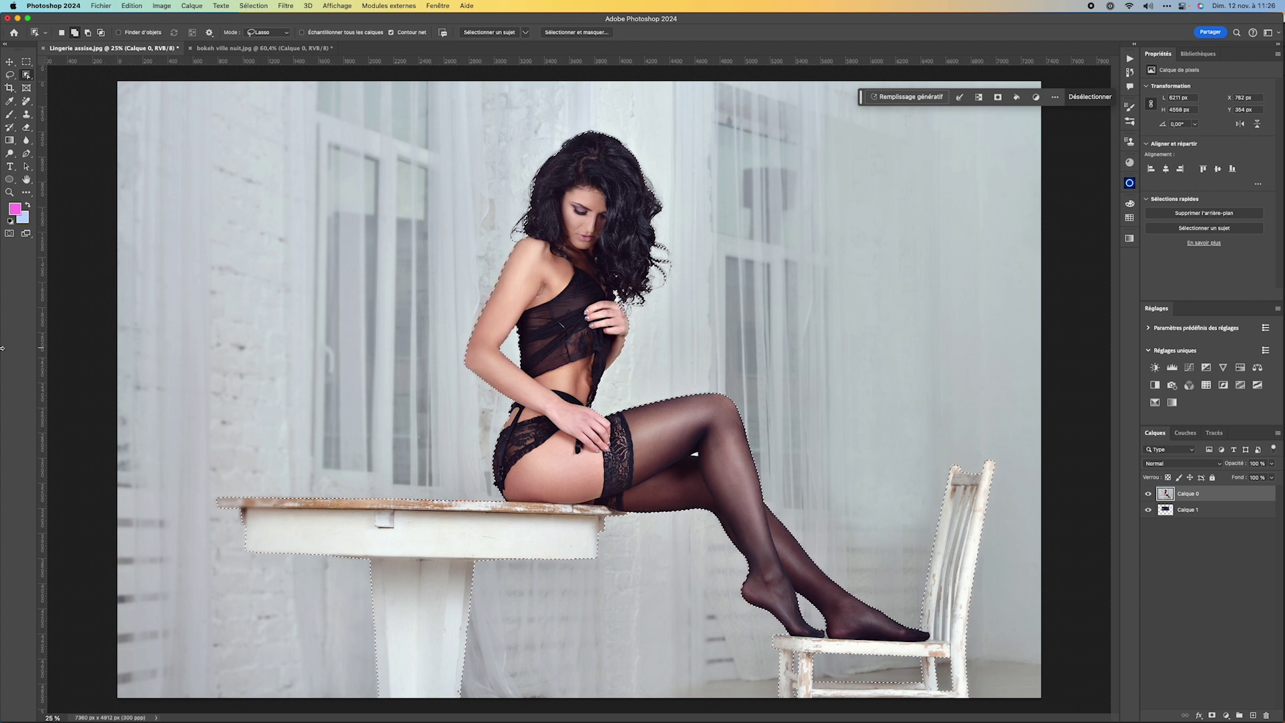
- Show the selection as a Quick Mask, keeping the green overlay on selected areas at 50% opacity
left_click(10, 220)
left_click(9, 234)
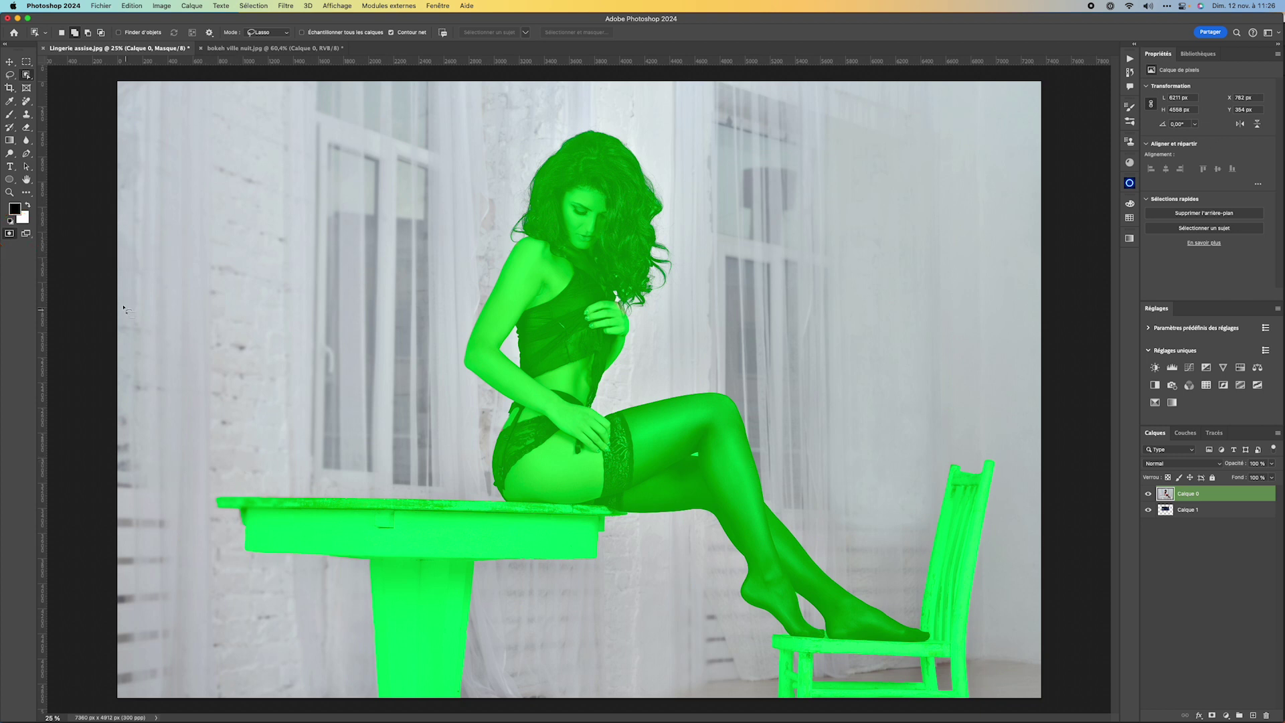
double_click(10, 234)
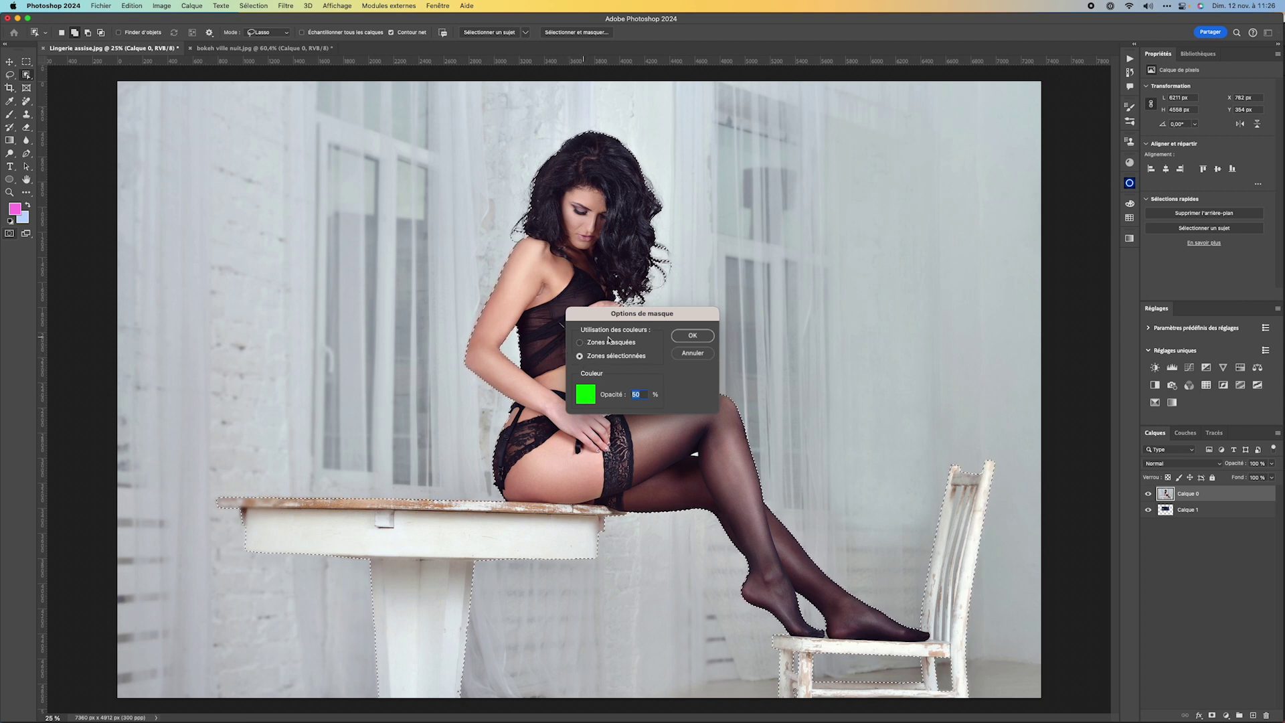
left_click(694, 336)
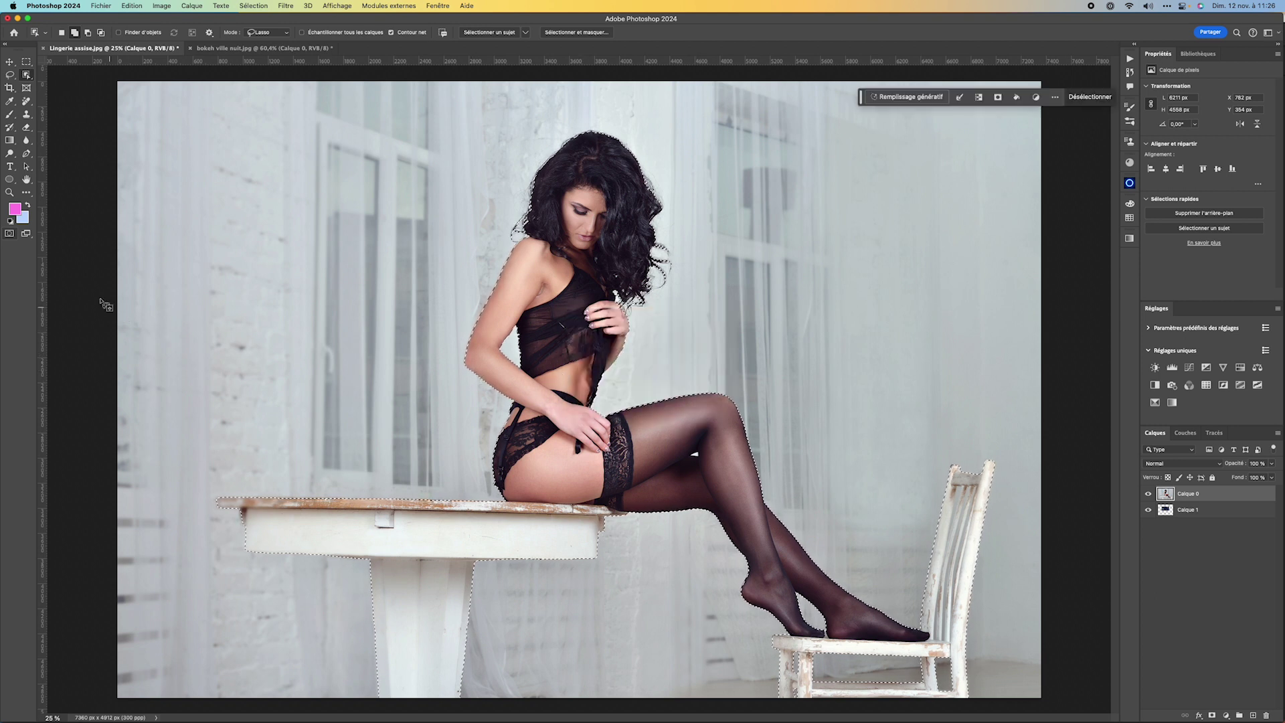
left_click(10, 234)
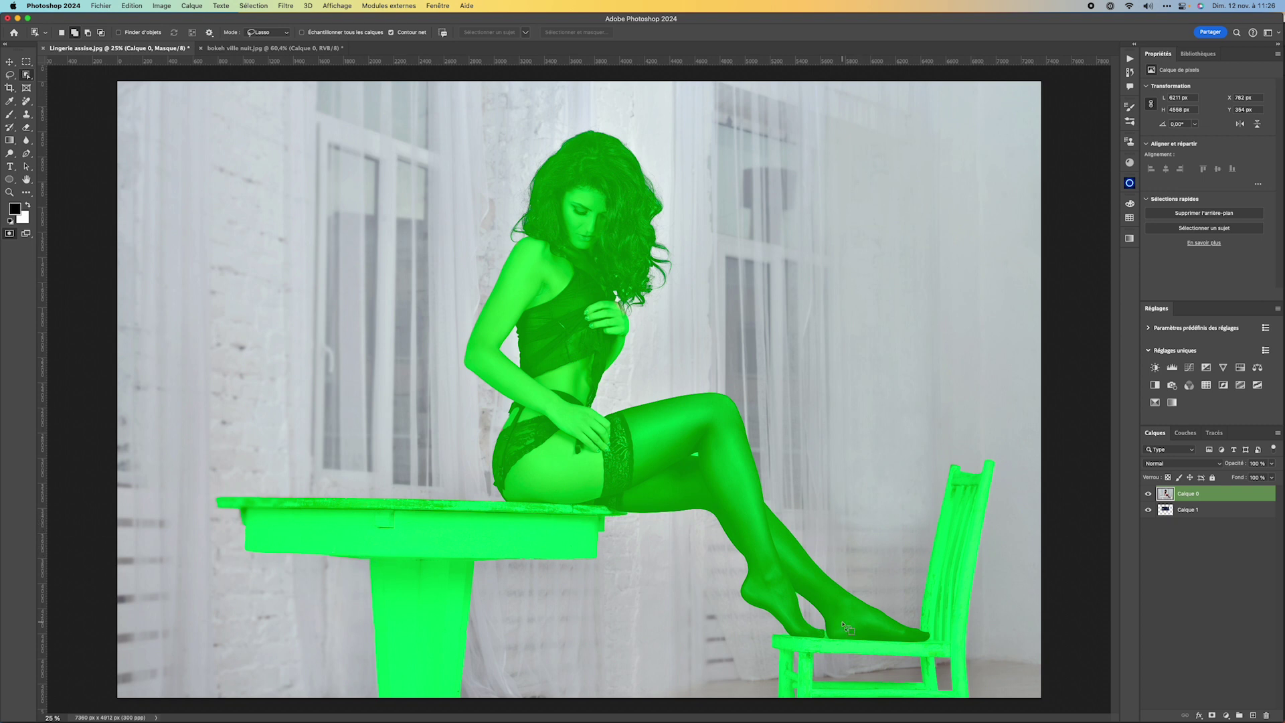
- Examine the mask's edges closely along the chair, legs, hand and hair for areas missing from the selection
scroll(845, 626, "up", 1)
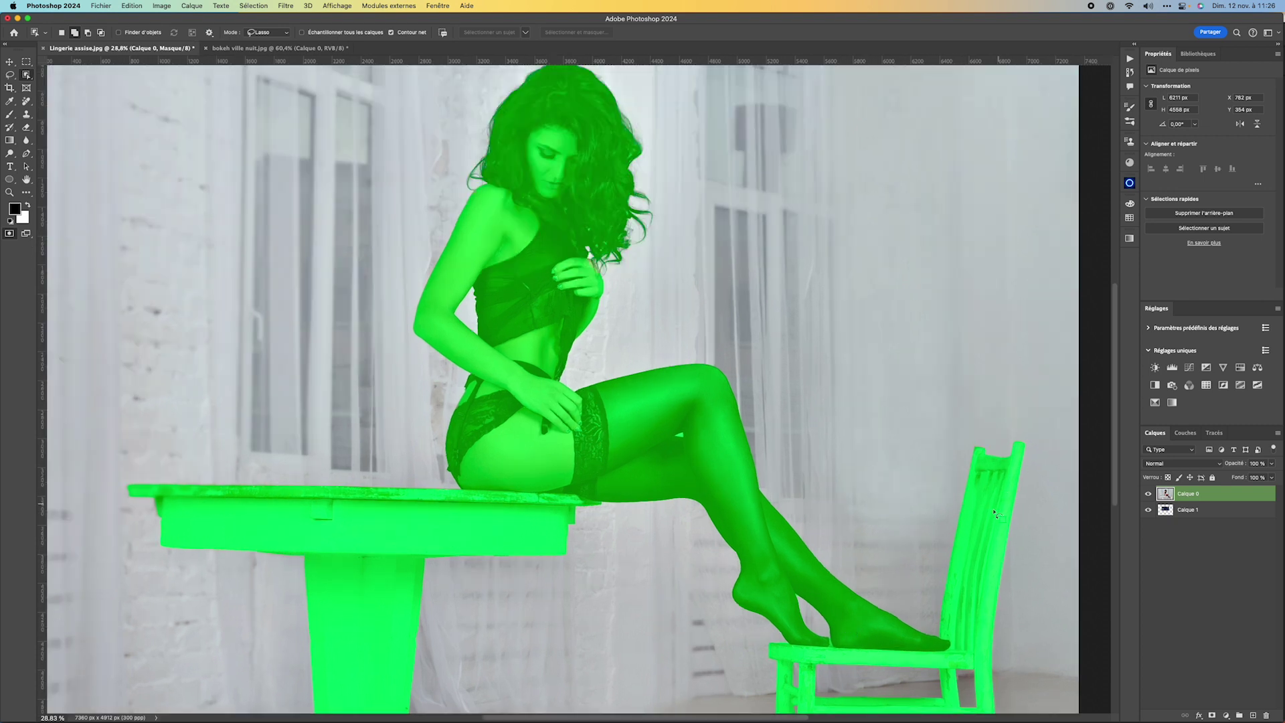
scroll(994, 514, "up", 5)
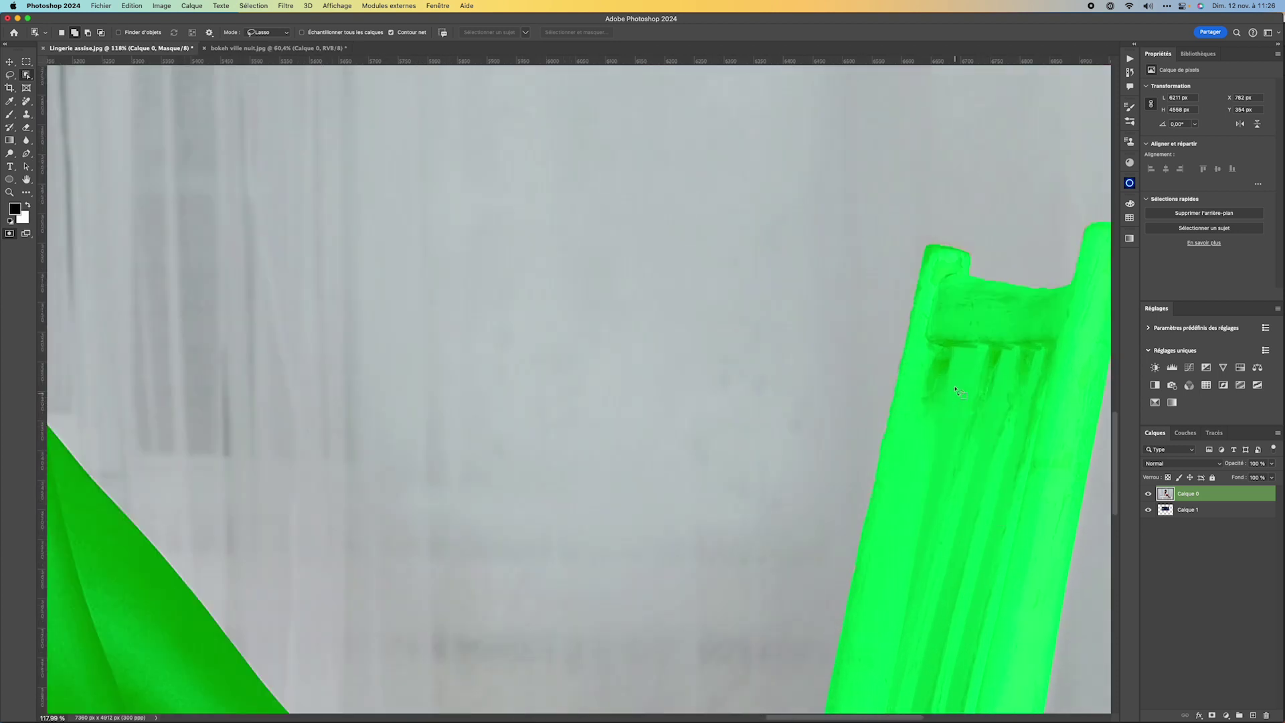
scroll(971, 507, "down", 5)
scroll(971, 507, "right", 5)
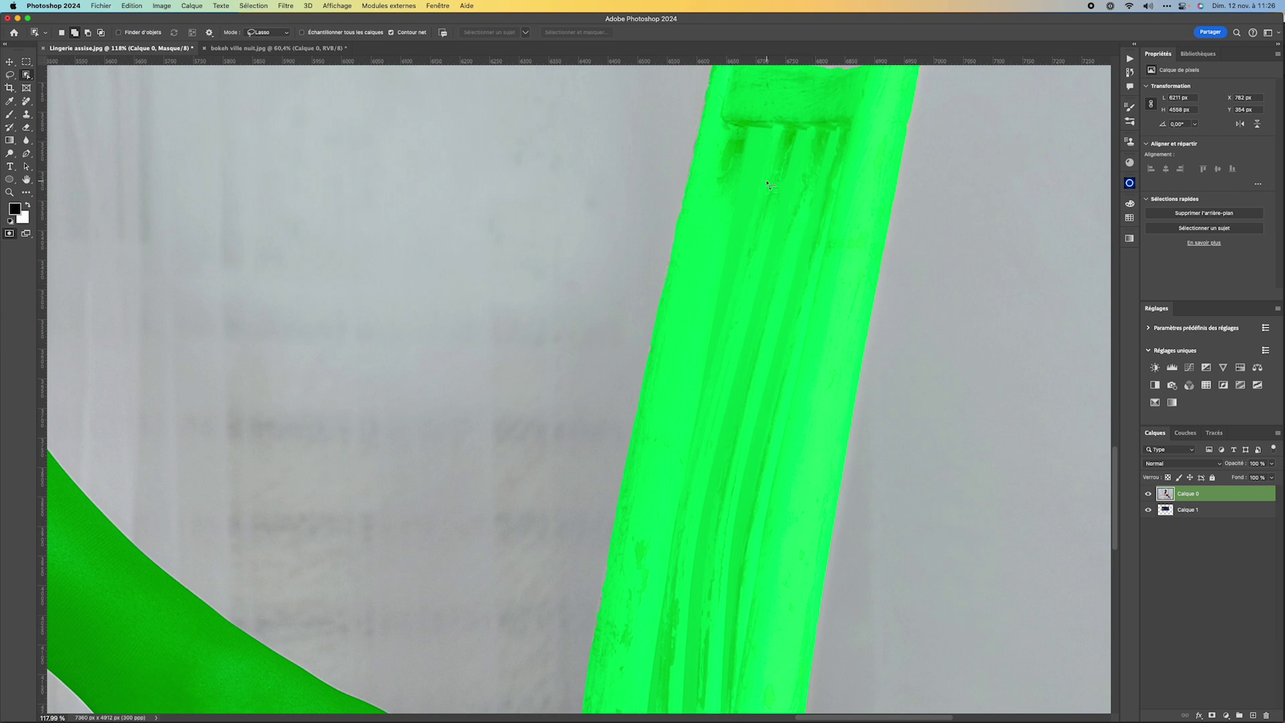
scroll(164, 302, "left", 15)
scroll(164, 301, "up", 5)
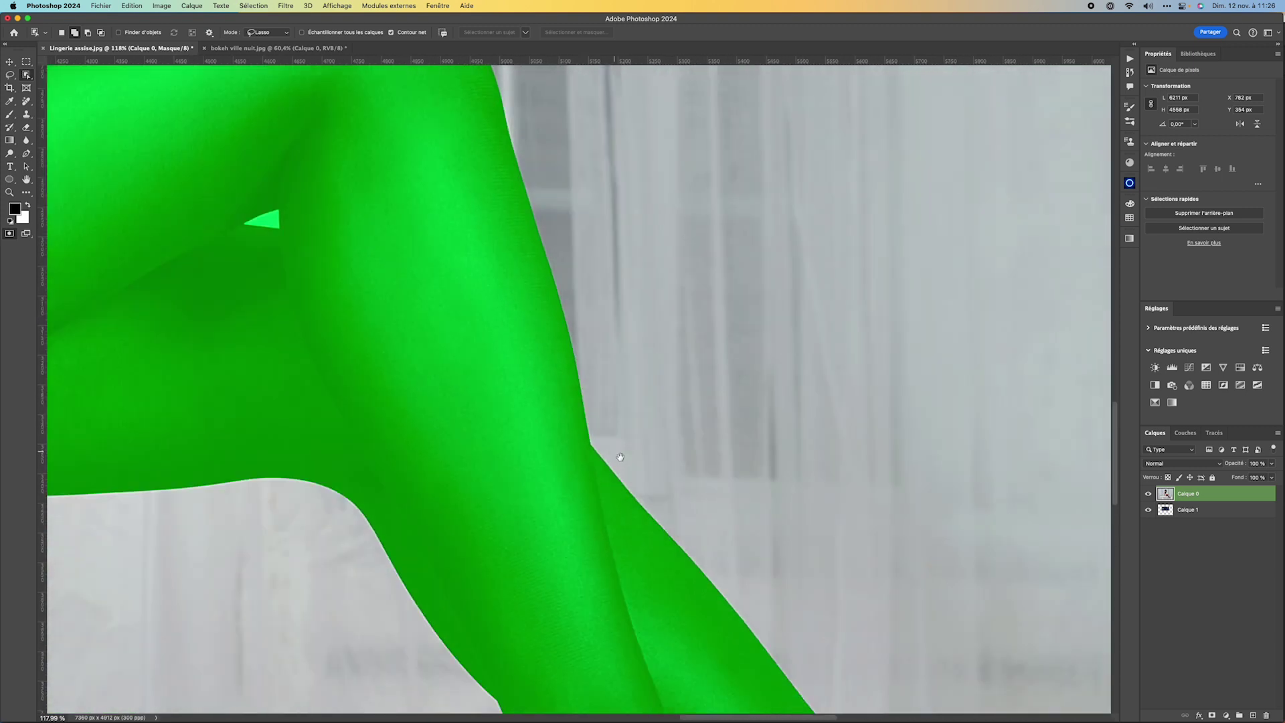
scroll(512, 308, "down", 5)
scroll(512, 308, "left", 3)
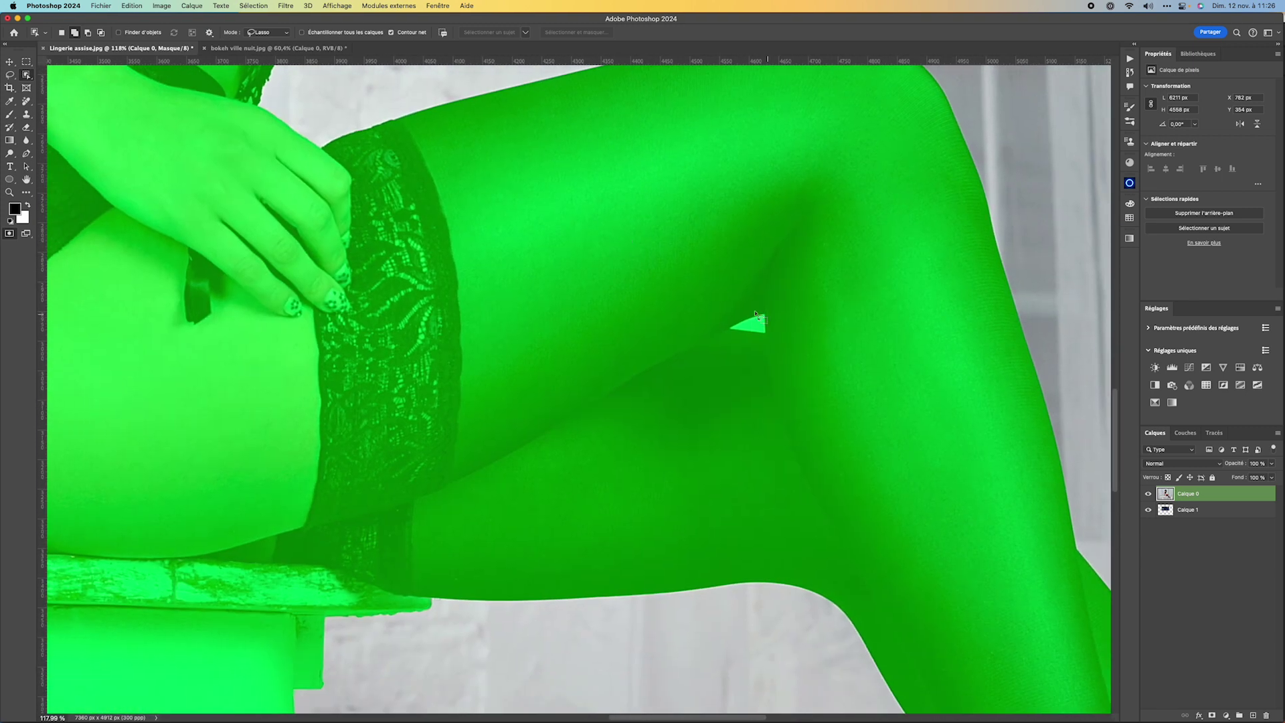
scroll(435, 269, "up", 10)
scroll(435, 269, "left", 3)
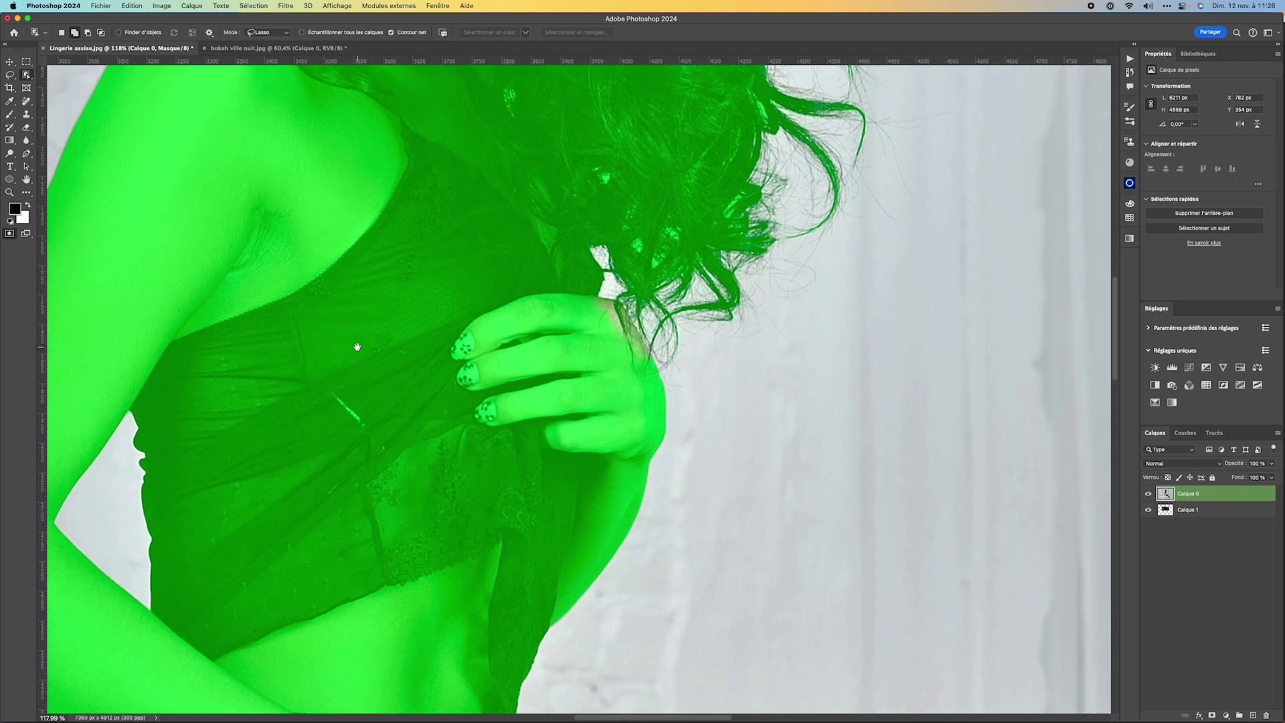
scroll(500, 373, "right", 2)
scroll(536, 388, "up", 5)
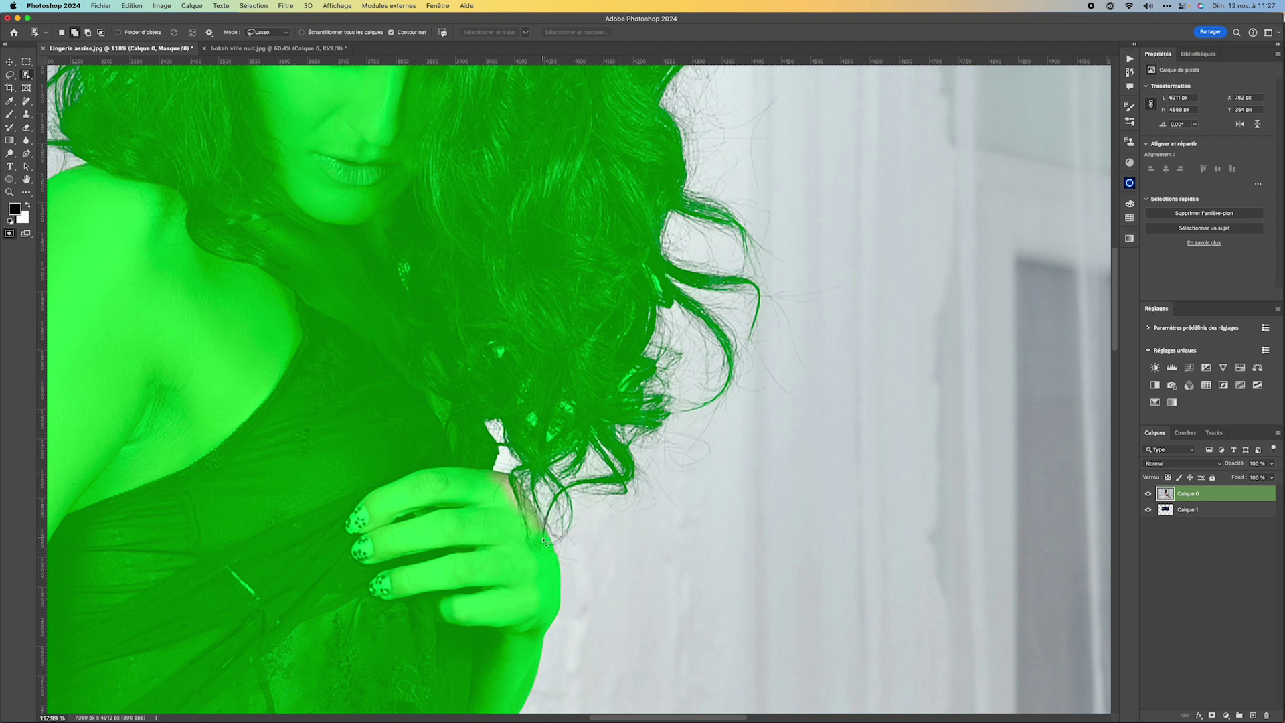
- Paint the missing patch on the back of the woman's raised hand into the Quick Mask with a black brush and return to the selection
left_click(10, 115)
left_click_drag(484, 500, 480, 492)
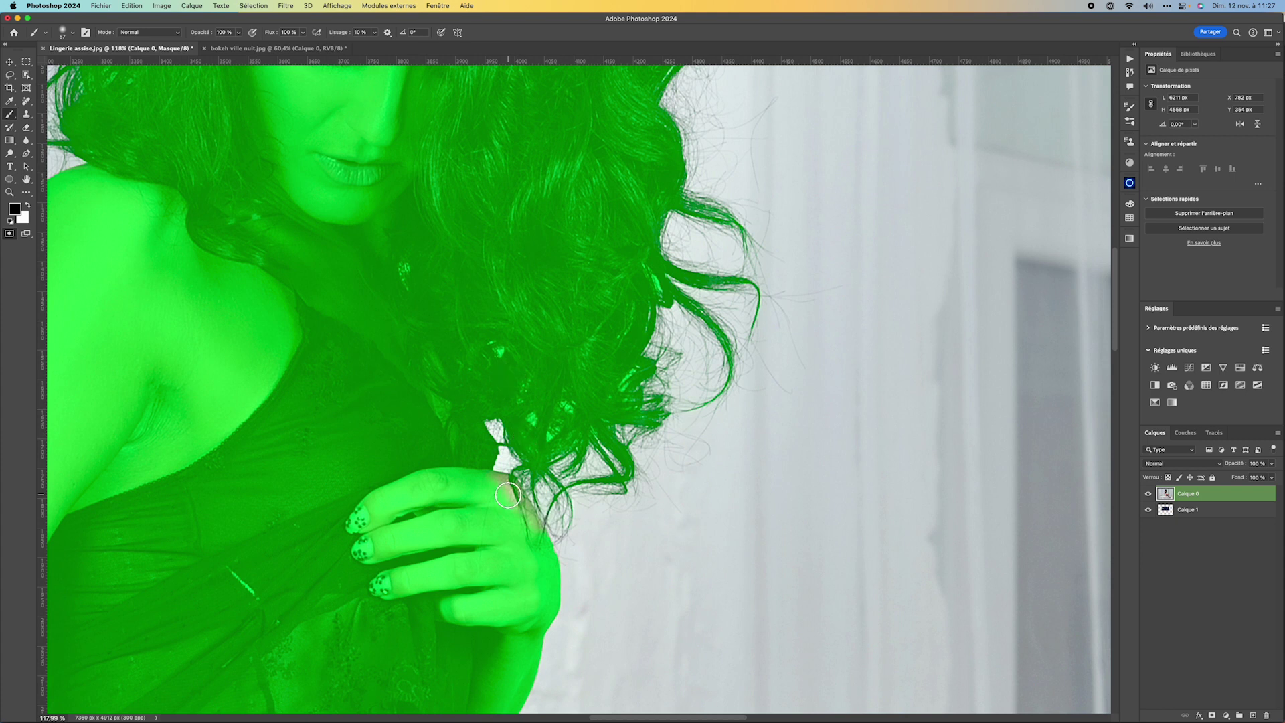
left_click_drag(485, 492, 493, 610)
mouse_move(460, 426)
left_mouse_down()
mouse_move(458, 108)
mouse_move(454, 296)
left_mouse_up()
mouse_move(434, 339)
left_mouse_down()
mouse_move(803, 339)
mouse_move(450, 355)
mouse_move(423, 365)
mouse_move(446, 370)
mouse_move(431, 372)
left_mouse_up()
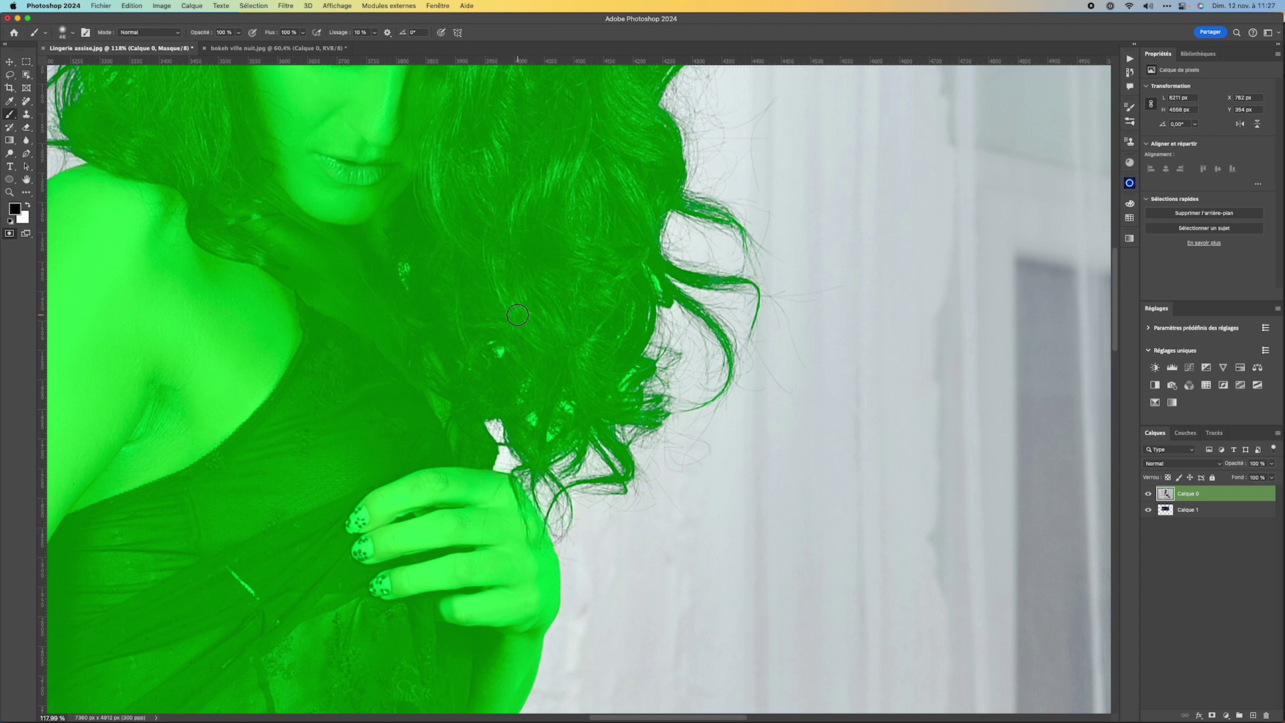
left_click_drag(561, 238, 734, 143)
scroll(689, 229, "down", 10)
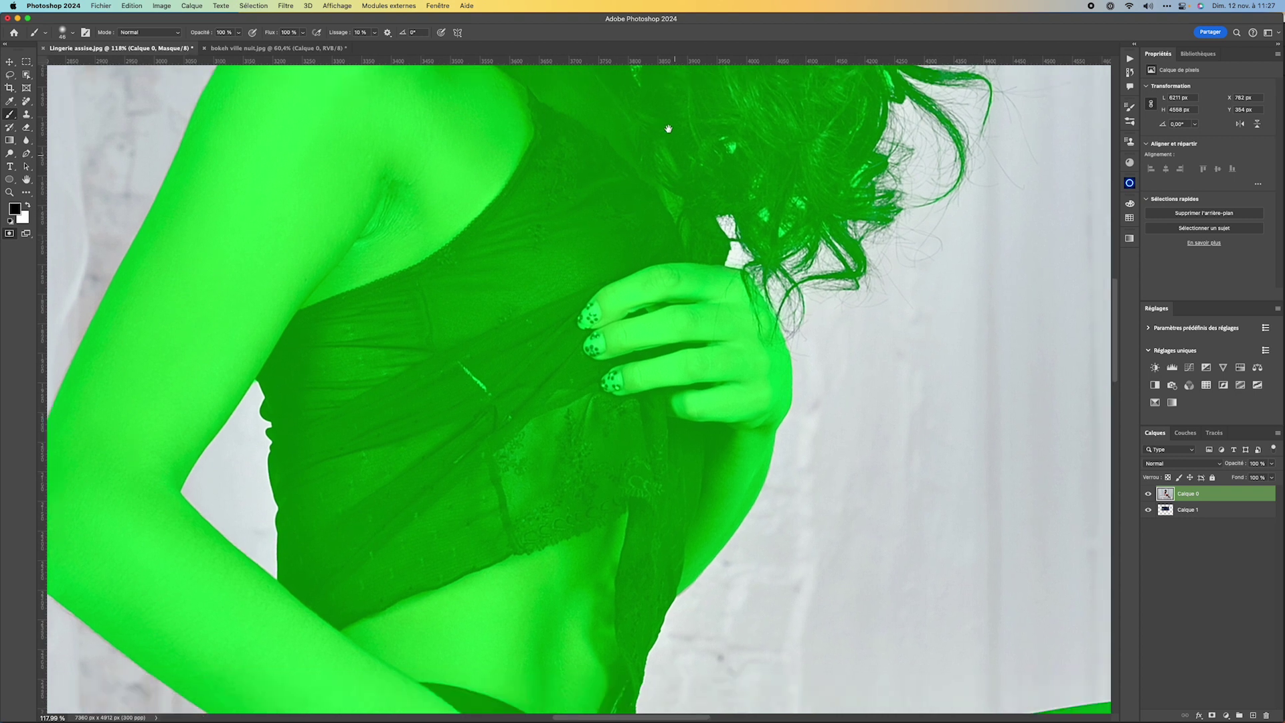
scroll(604, 361, "down", 3)
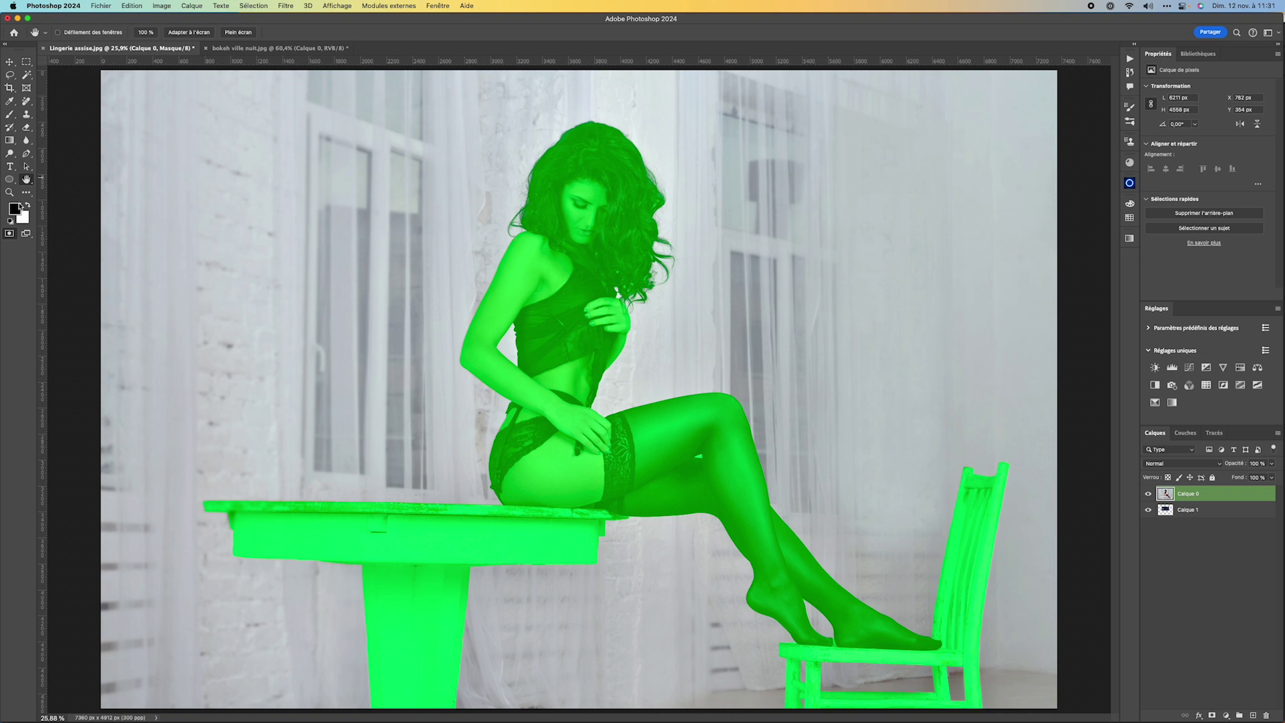
left_click(10, 234)
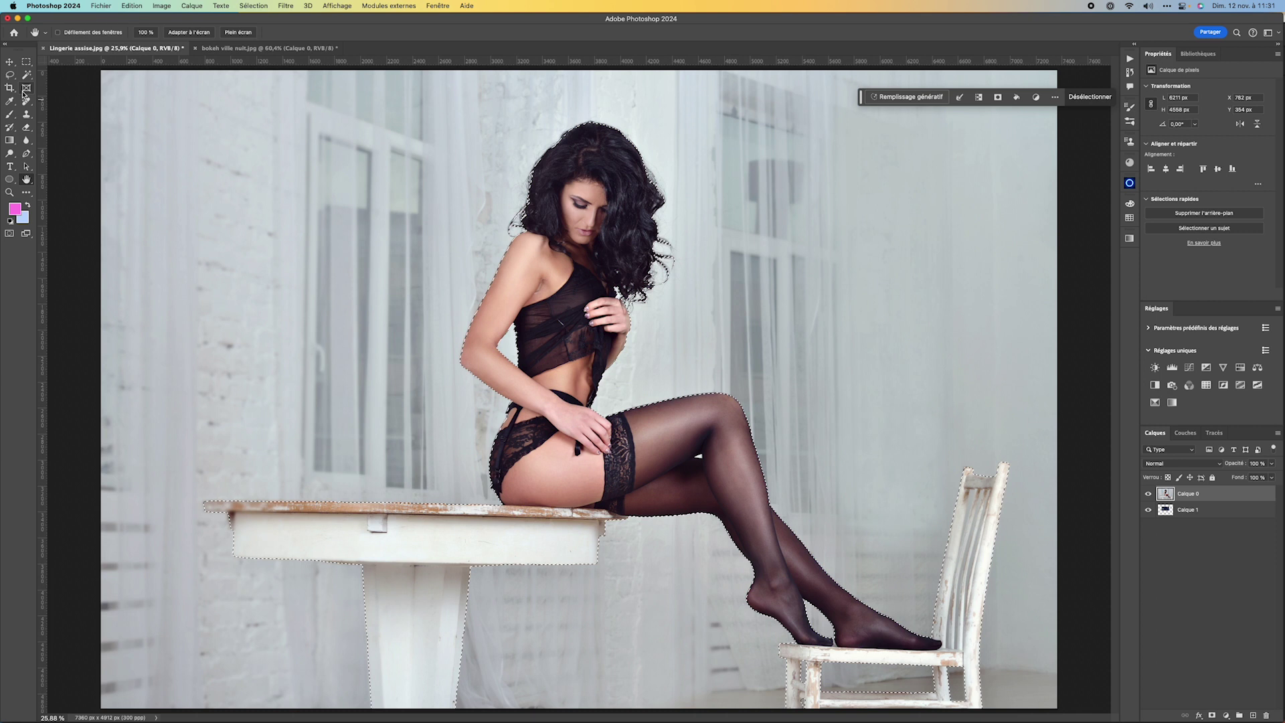
- Try to subtract the background between the chair's back slats from the selection with the Magic Wand, and undo it
left_click(27, 79)
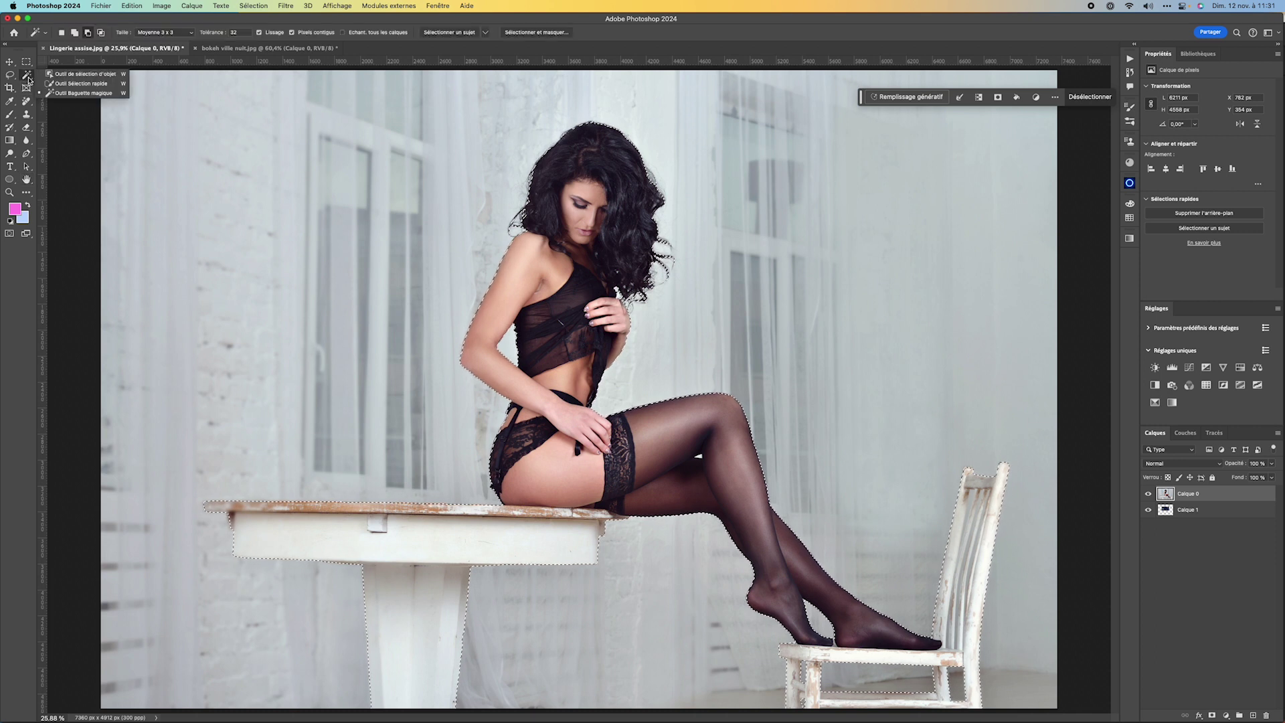
left_click(61, 95)
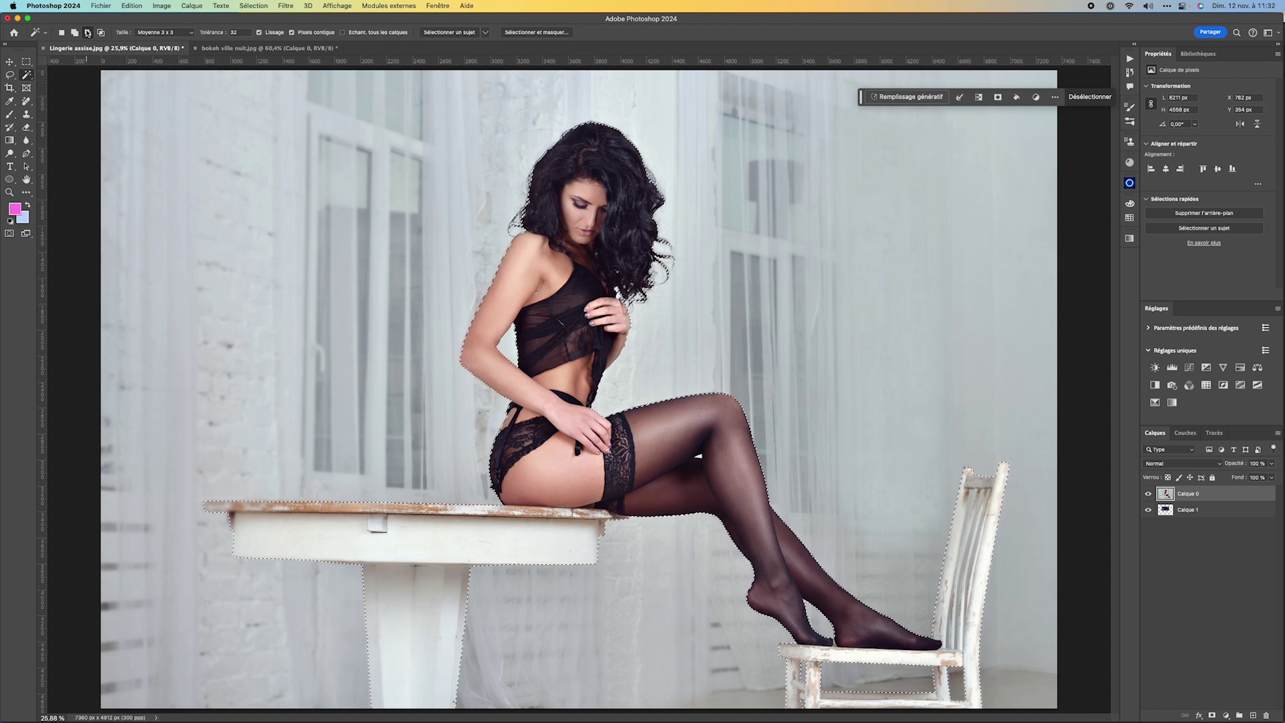
left_click(88, 32)
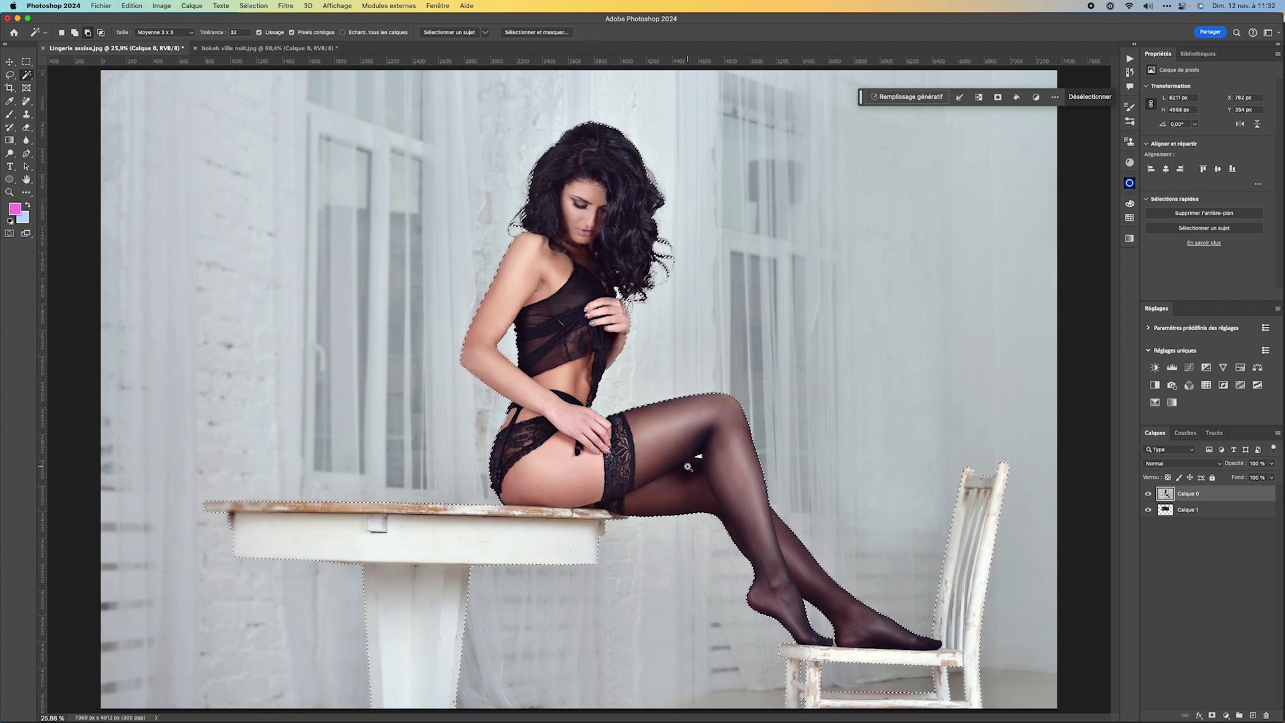
scroll(688, 467, "up", 5)
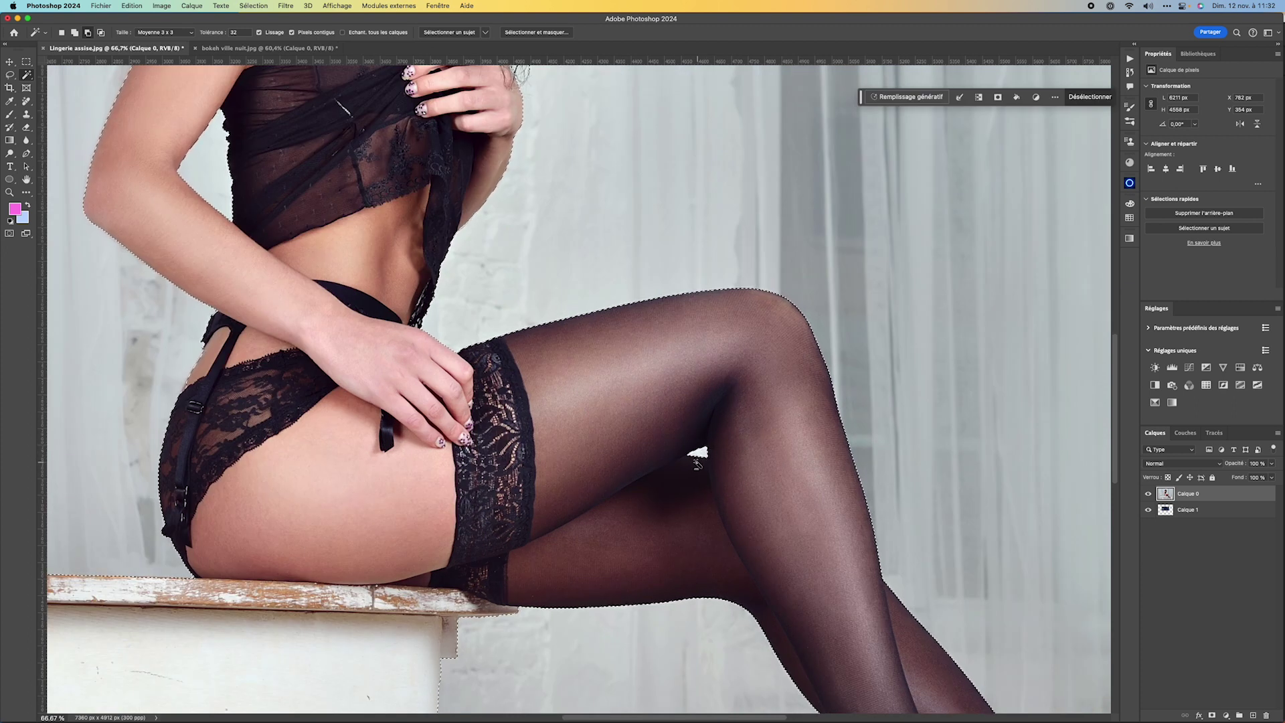
scroll(657, 459, "down", 2)
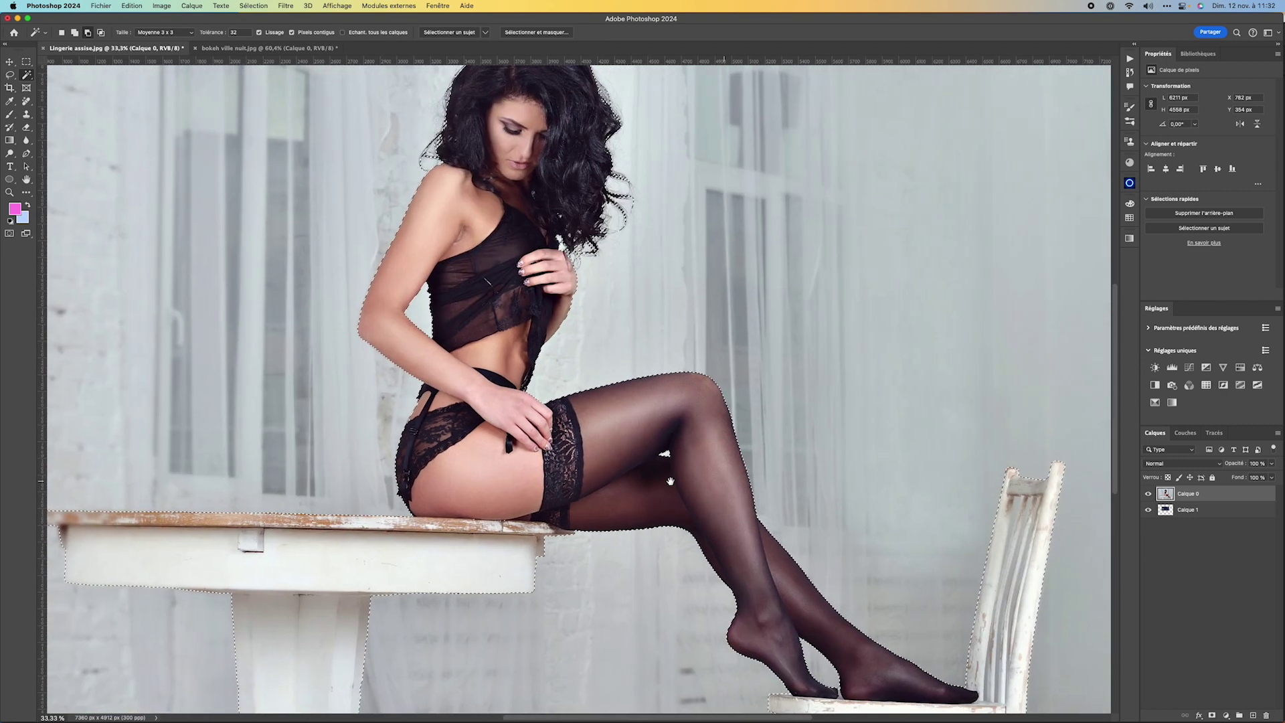
left_click_drag(790, 462, 508, 473)
scroll(753, 534, "up", 3)
left_click_drag(776, 467, 806, 204)
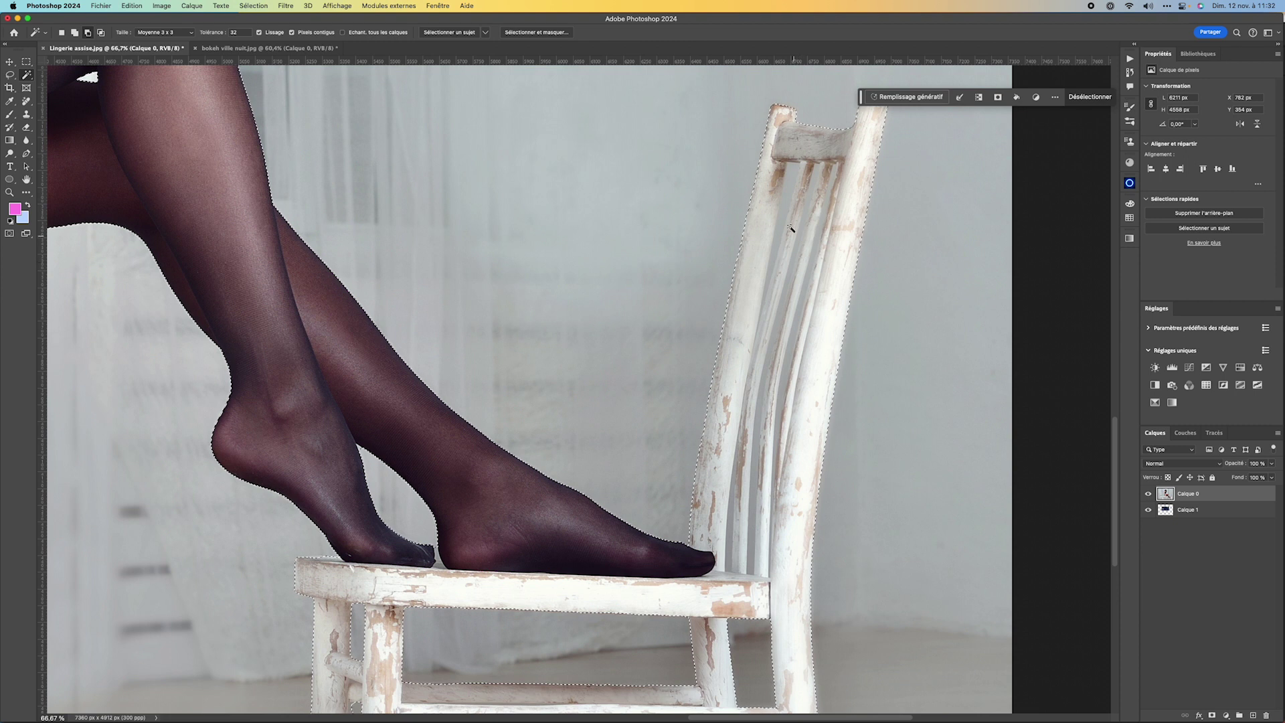
left_click(236, 32)
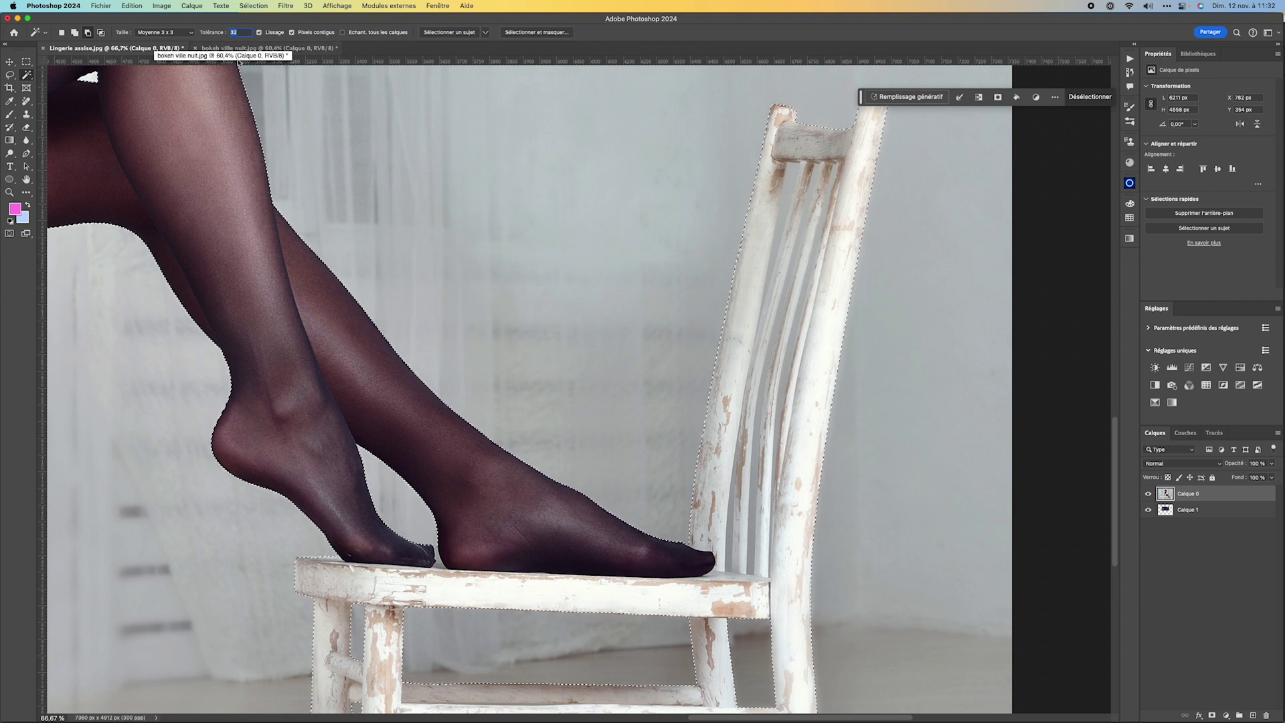
left_click(791, 190, "alt")
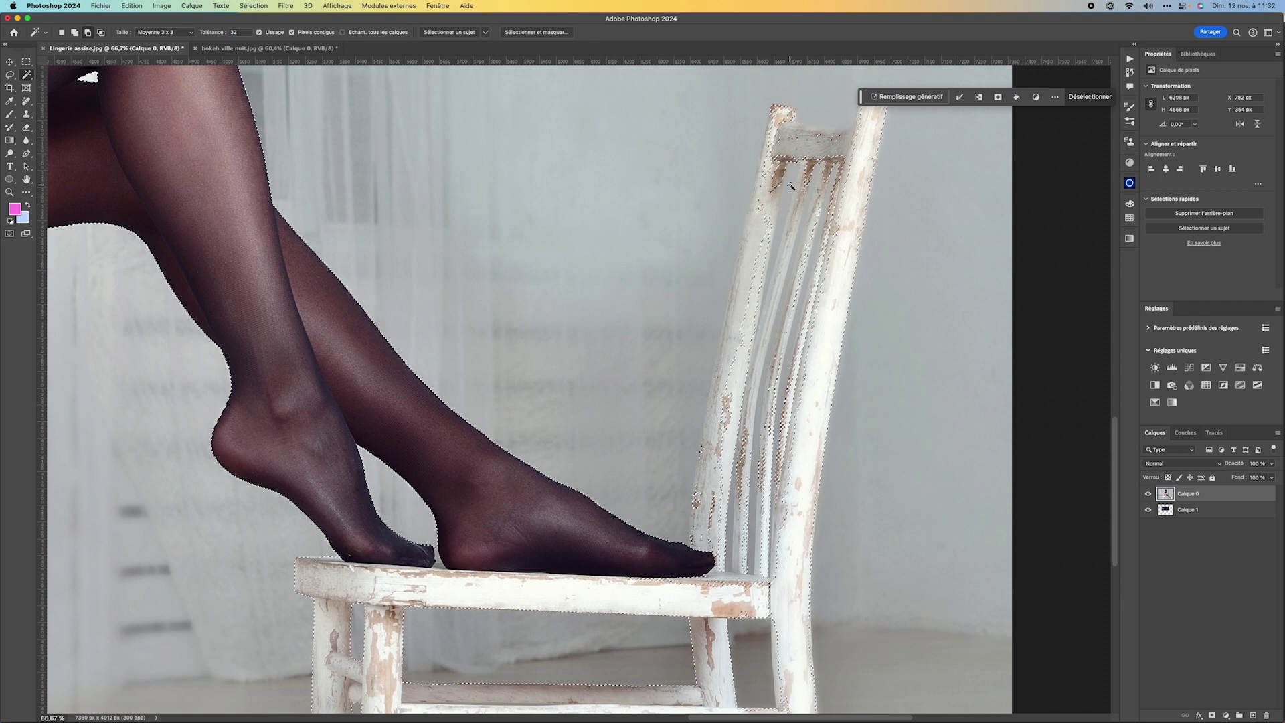
key("super+z")
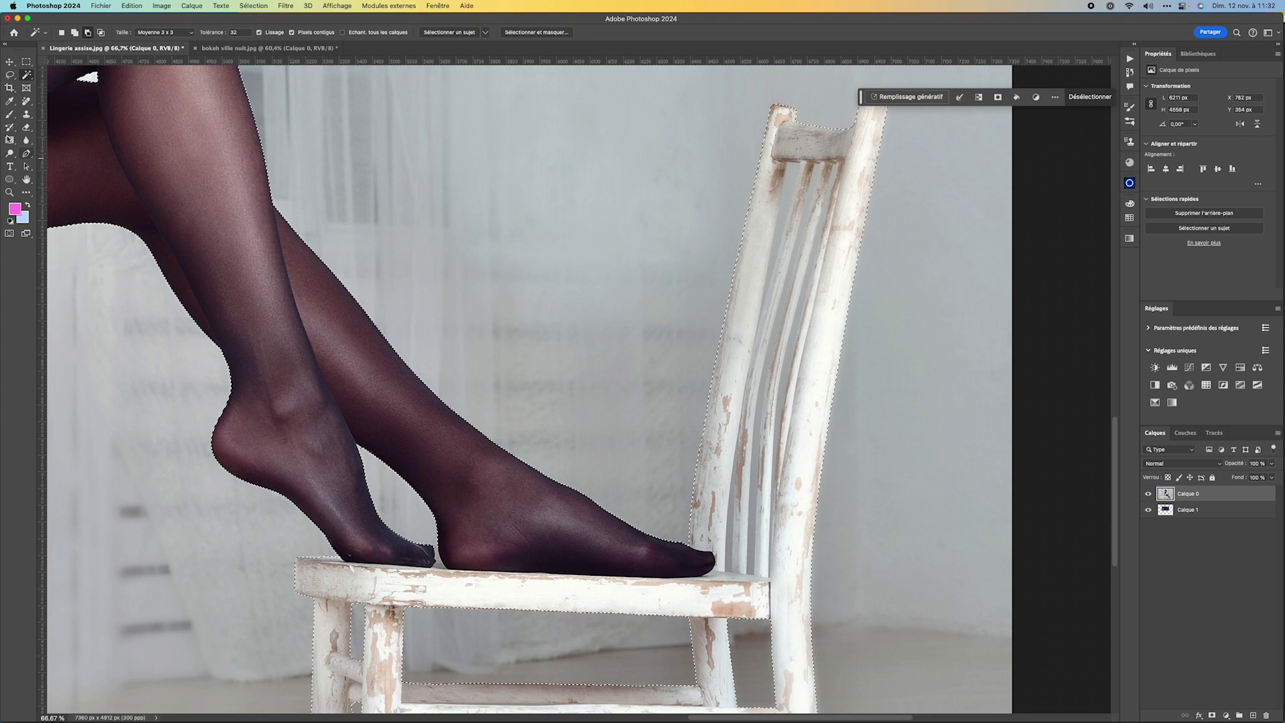
- Subtract the gaps between the chair's back slats from the selection by outlining each one with the Object Selection lasso
right_click(26, 75)
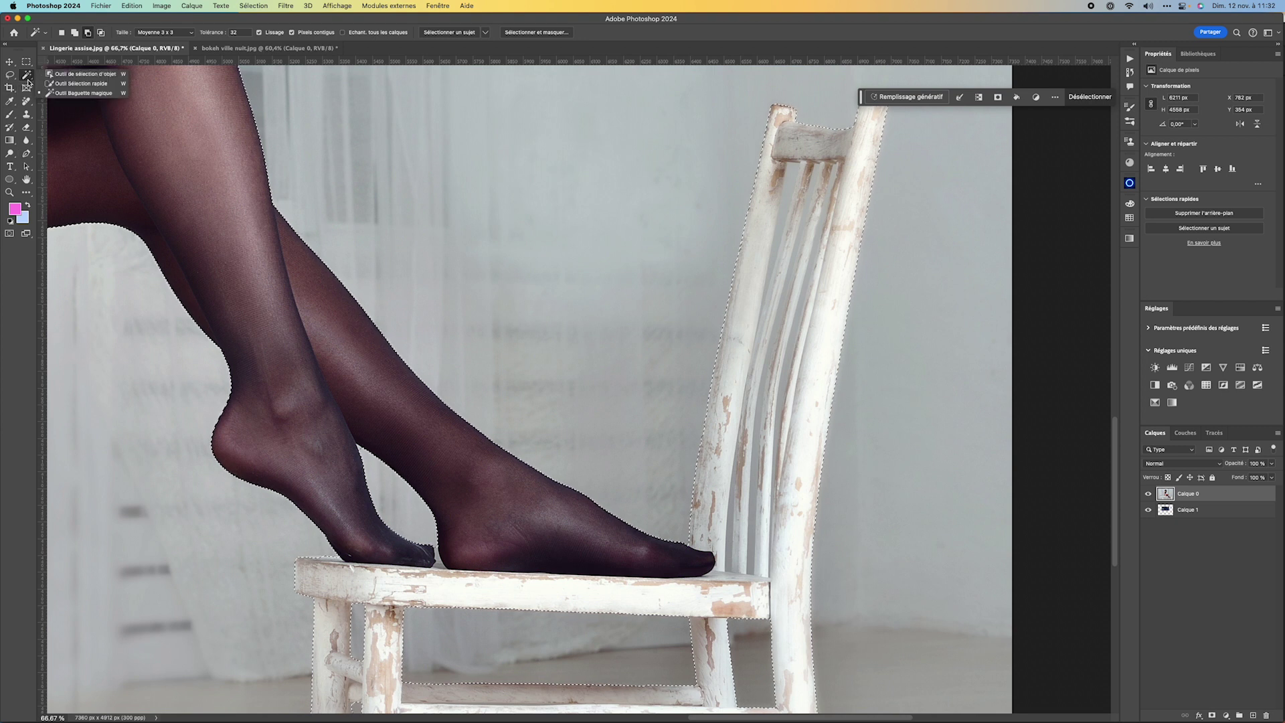
left_click(61, 74)
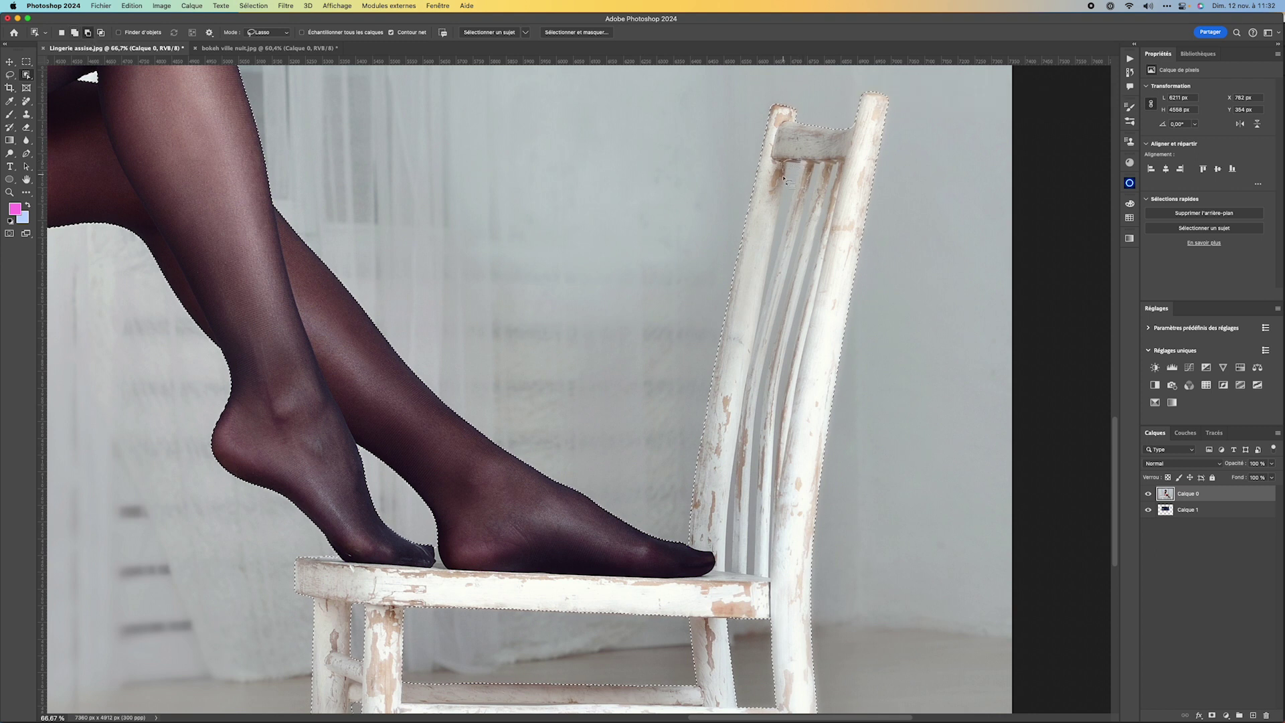
mouse_move(757, 317)
left_mouse_down()
mouse_move(755, 336)
mouse_move(809, 164)
mouse_move(786, 179)
left_mouse_up()
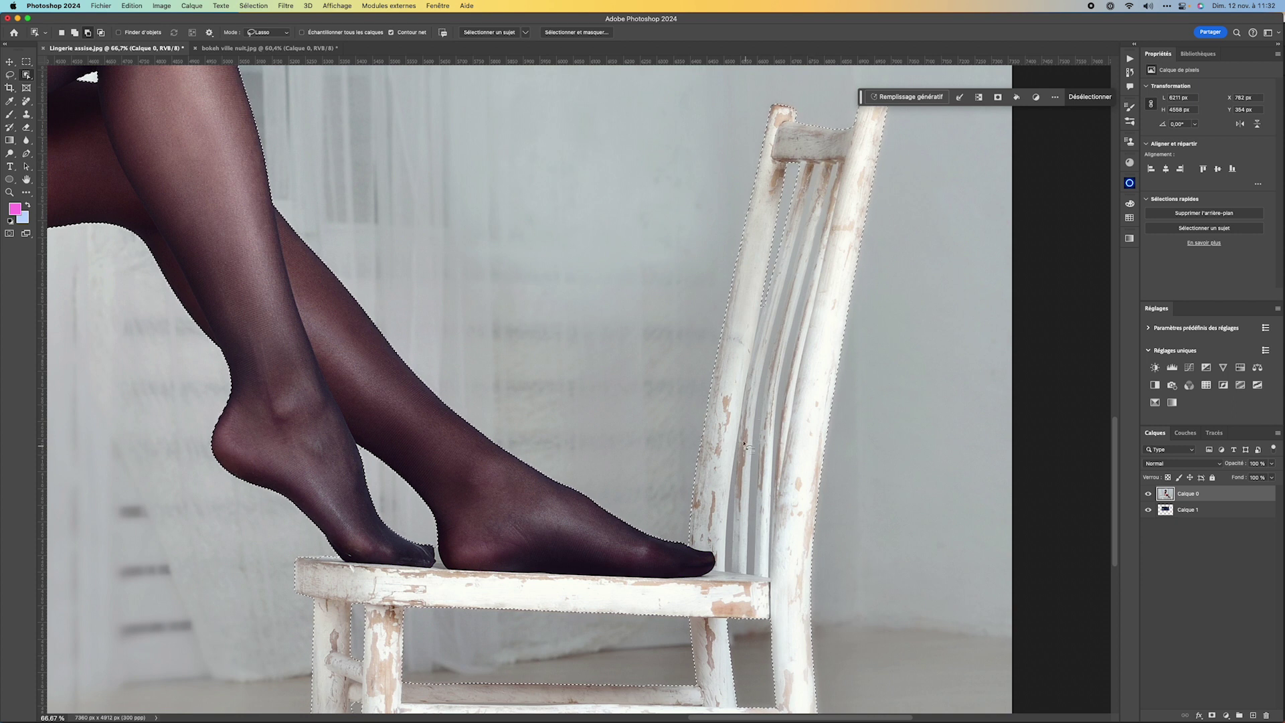
mouse_move(743, 418)
left_mouse_down()
mouse_move(730, 578)
mouse_move(722, 481)
mouse_move(742, 412)
mouse_move(725, 435)
left_mouse_up()
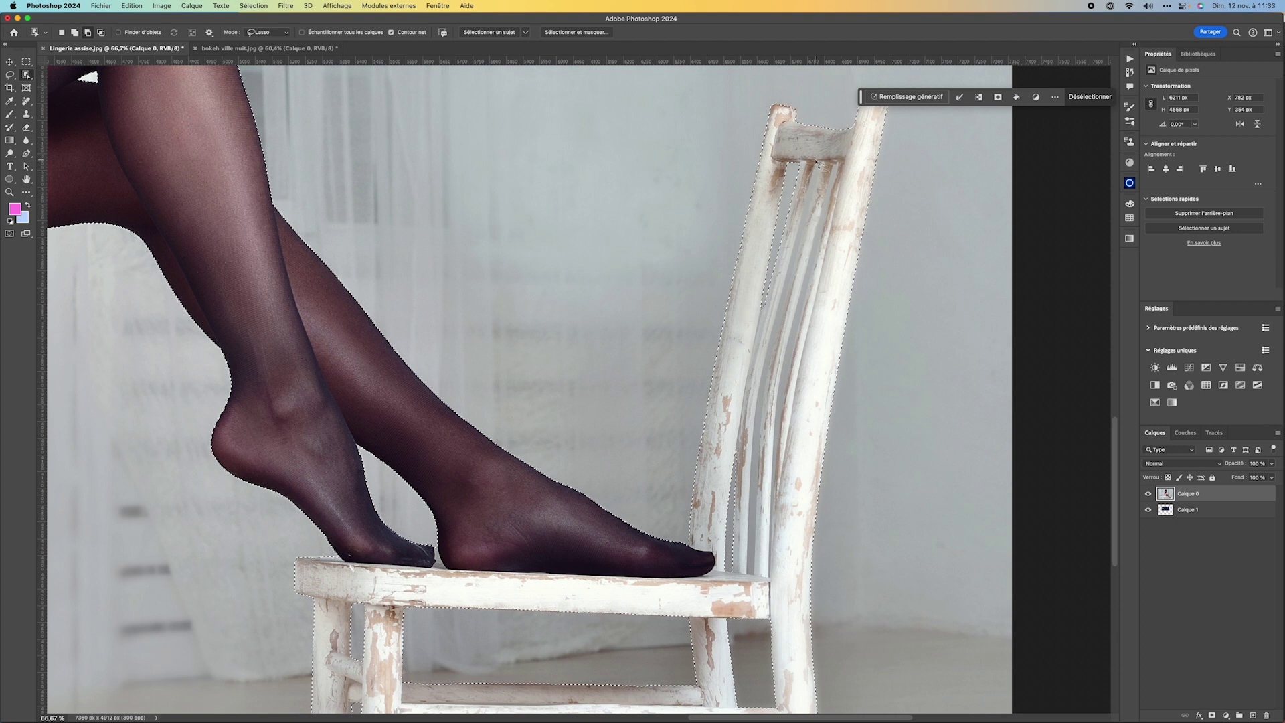
left_click_drag(816, 164, 812, 169)
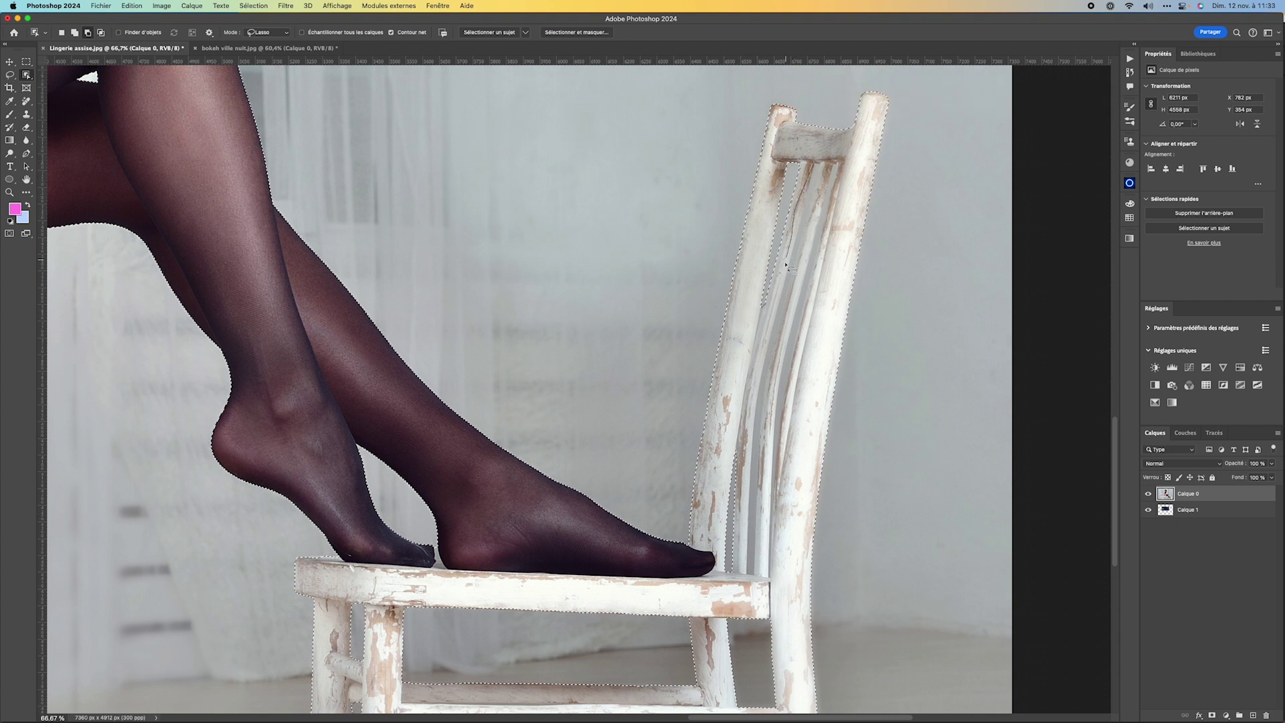
mouse_move(763, 341)
left_mouse_down()
mouse_move(760, 371)
mouse_move(772, 374)
mouse_move(797, 273)
left_mouse_up()
left_click_drag(819, 163, 800, 207)
mouse_move(761, 356)
left_mouse_down()
mouse_move(746, 443)
mouse_move(749, 577)
mouse_move(768, 496)
mouse_move(771, 351)
left_mouse_up()
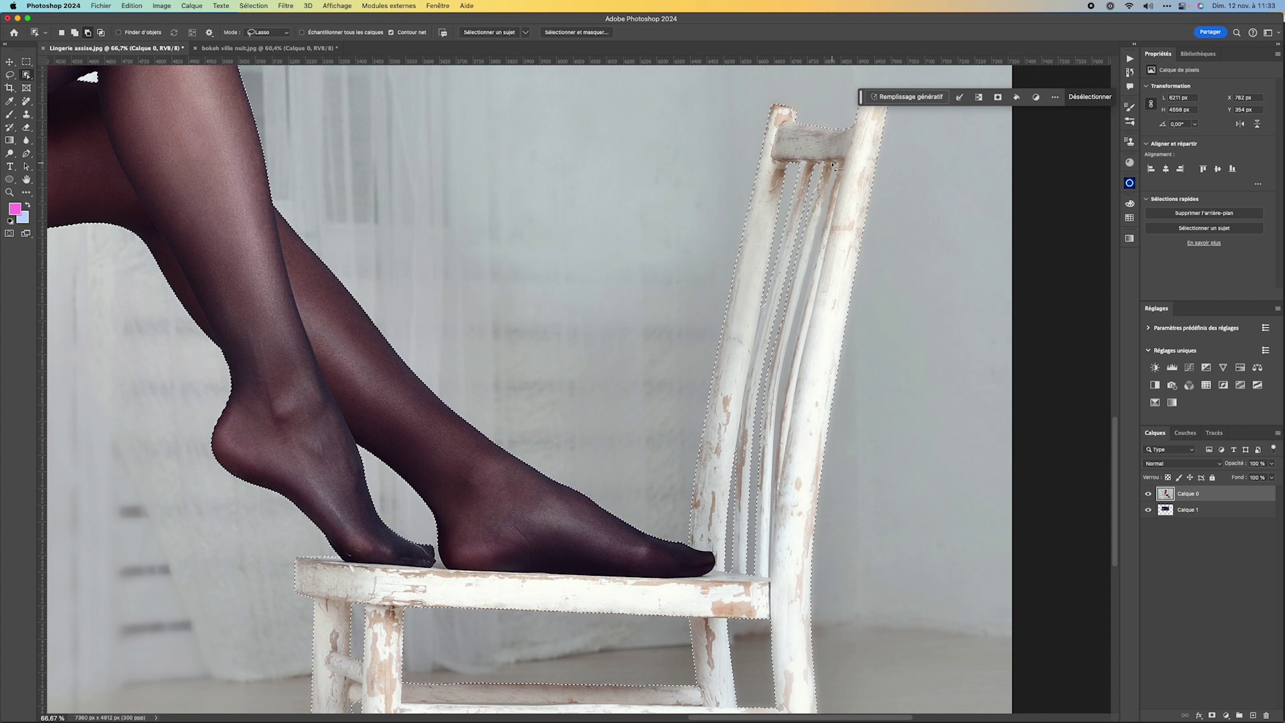
left_click_drag(831, 173, 829, 175)
left_click_drag(803, 268, 783, 359)
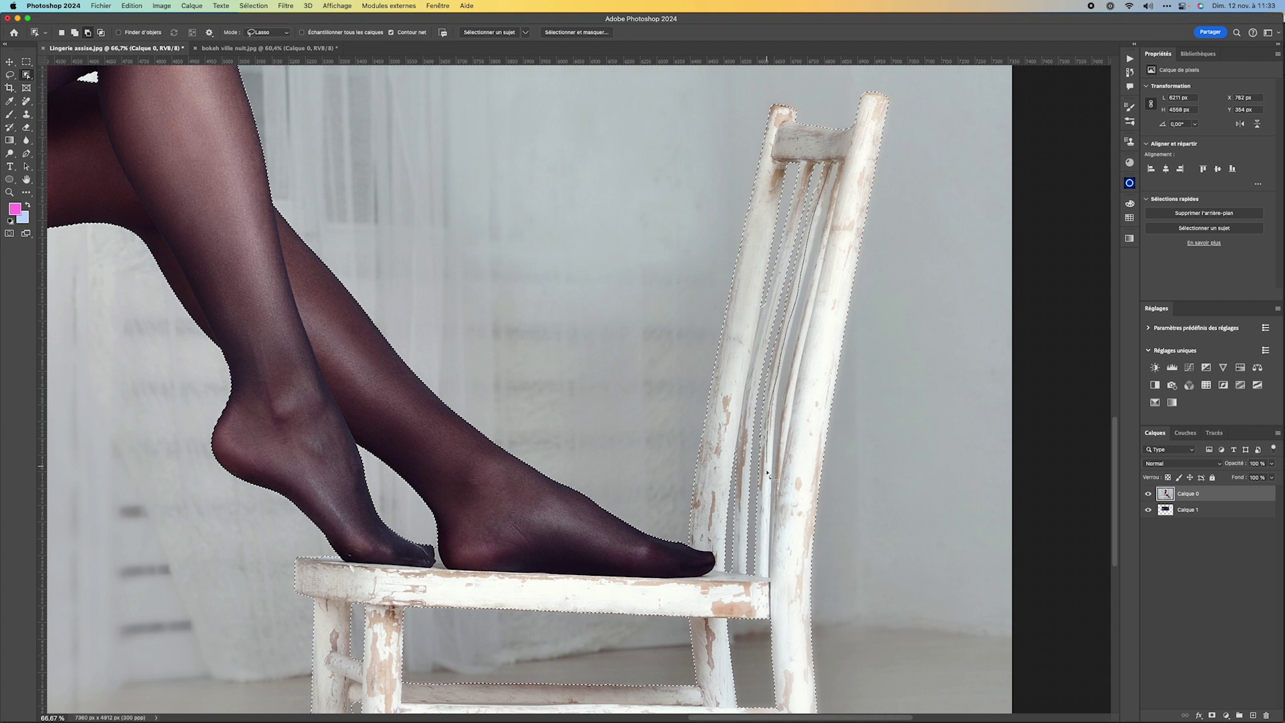
mouse_move(774, 509)
left_mouse_down()
mouse_move(789, 376)
mouse_move(841, 164)
left_mouse_up()
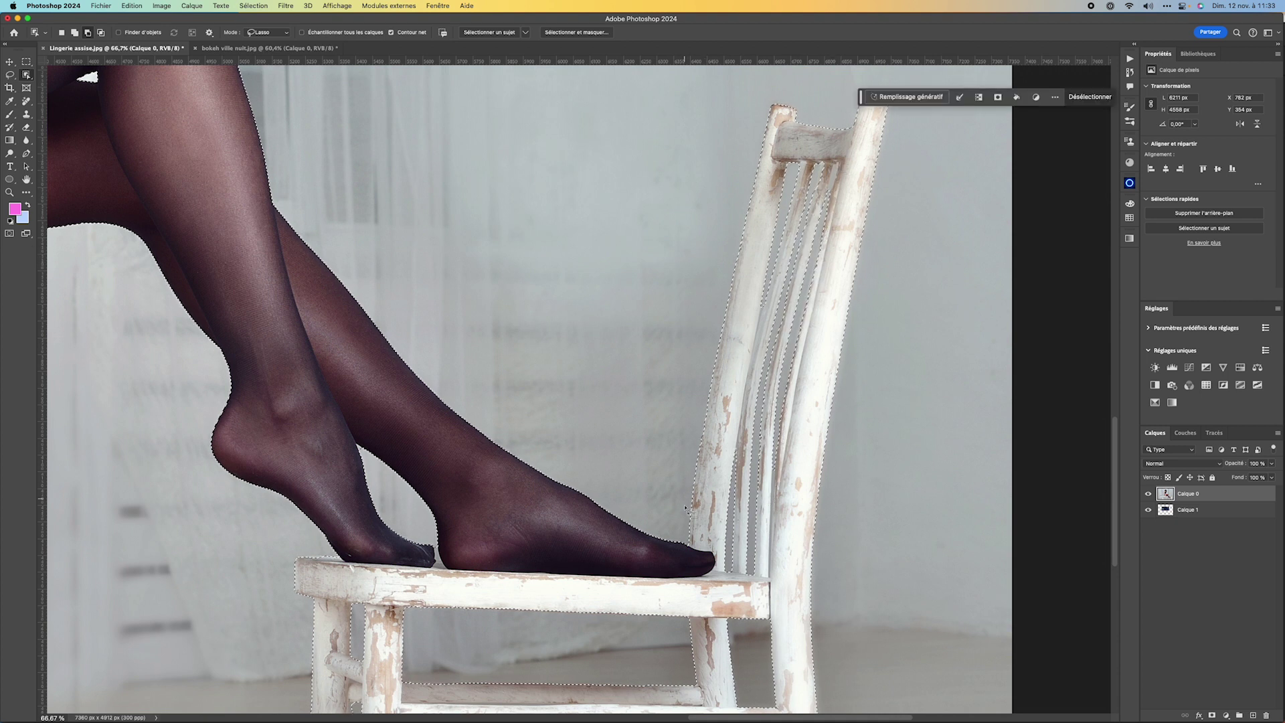
- Retouch the chair's back slats in the Quick Mask with the brush, swapping from black to white, and convert the mask back to a selection
left_click(9, 233)
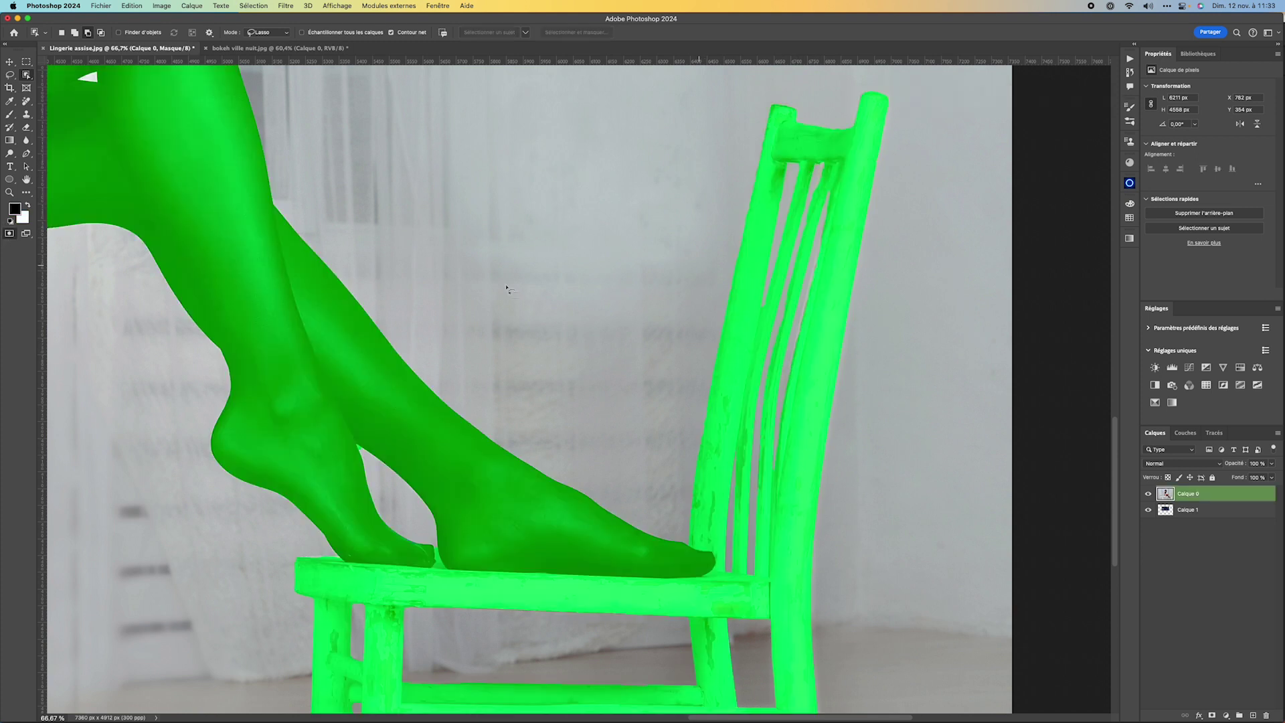
left_click(9, 115)
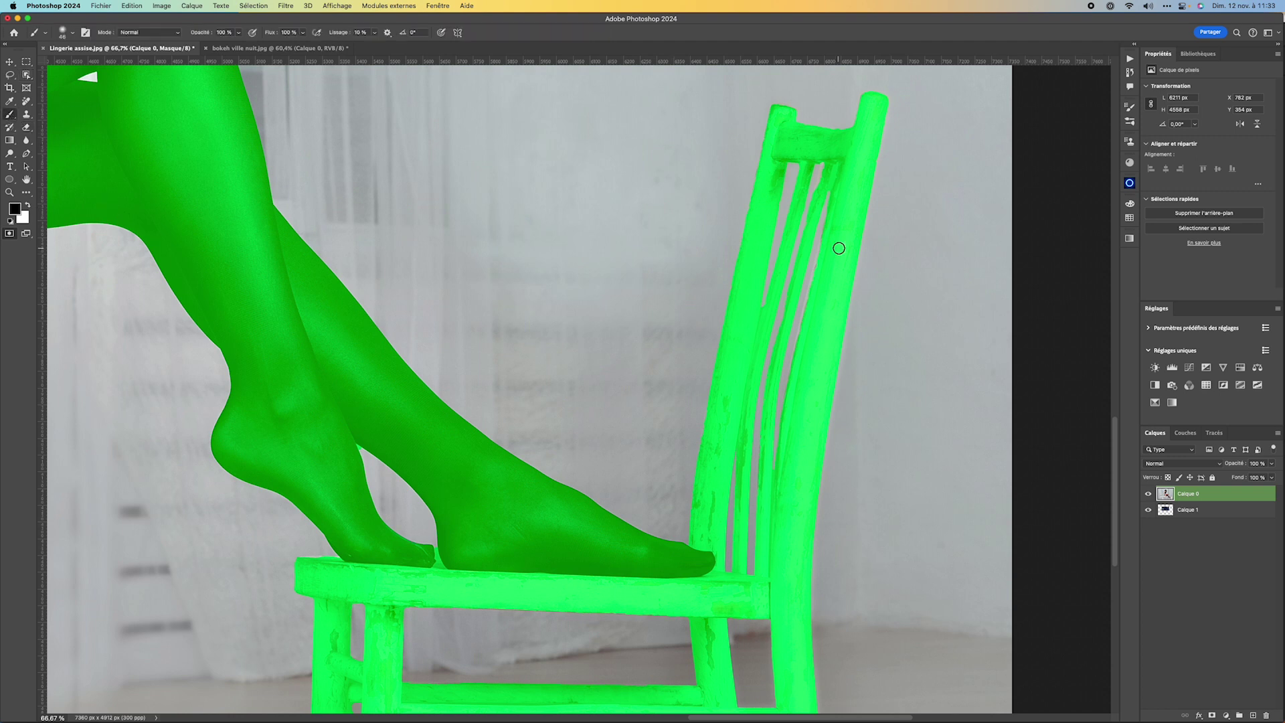
left_click_drag(805, 209, 807, 186)
left_click_drag(829, 190, 823, 193)
key("x")
scroll(430, 544, "down", 5)
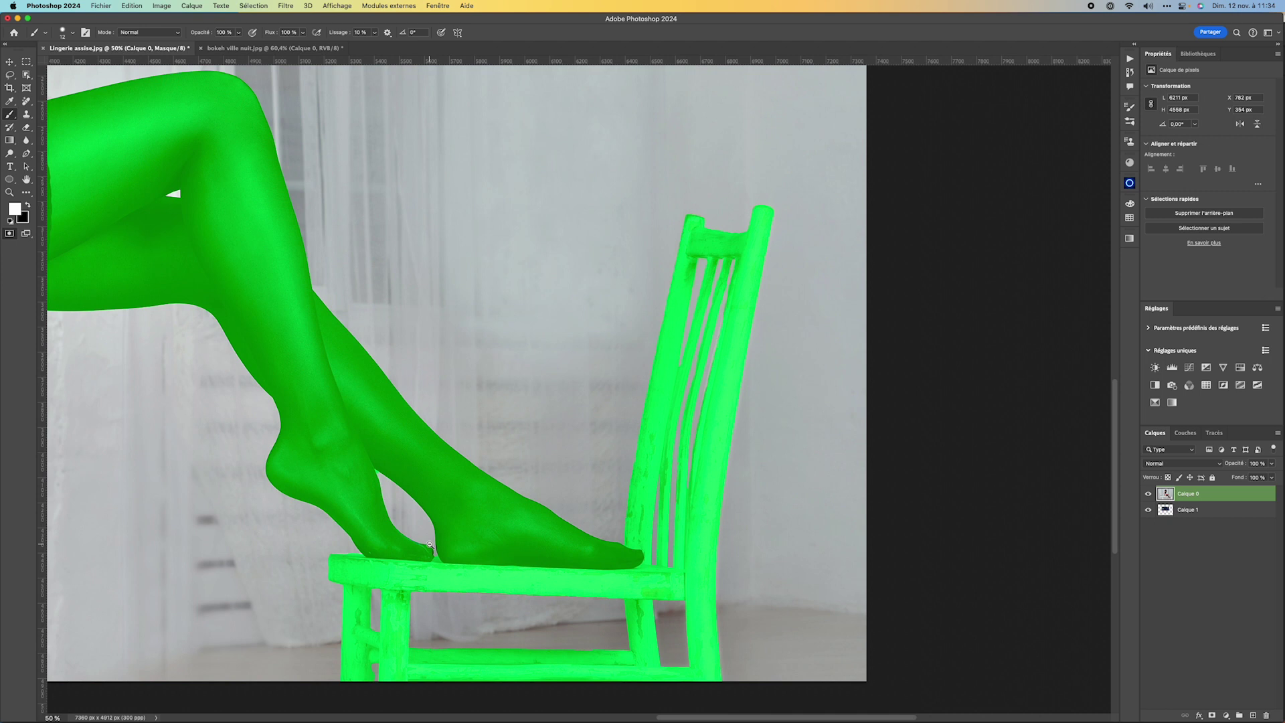
scroll(574, 529, "down", 1)
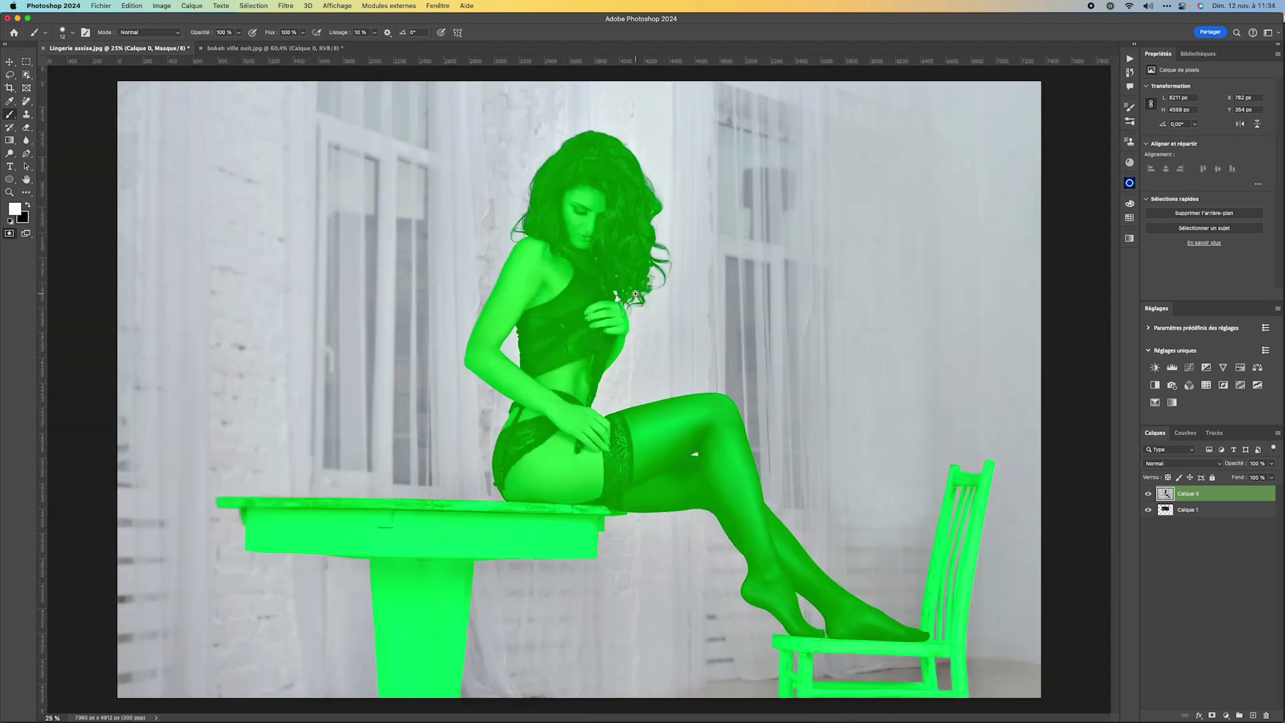
scroll(635, 293, "up", 1)
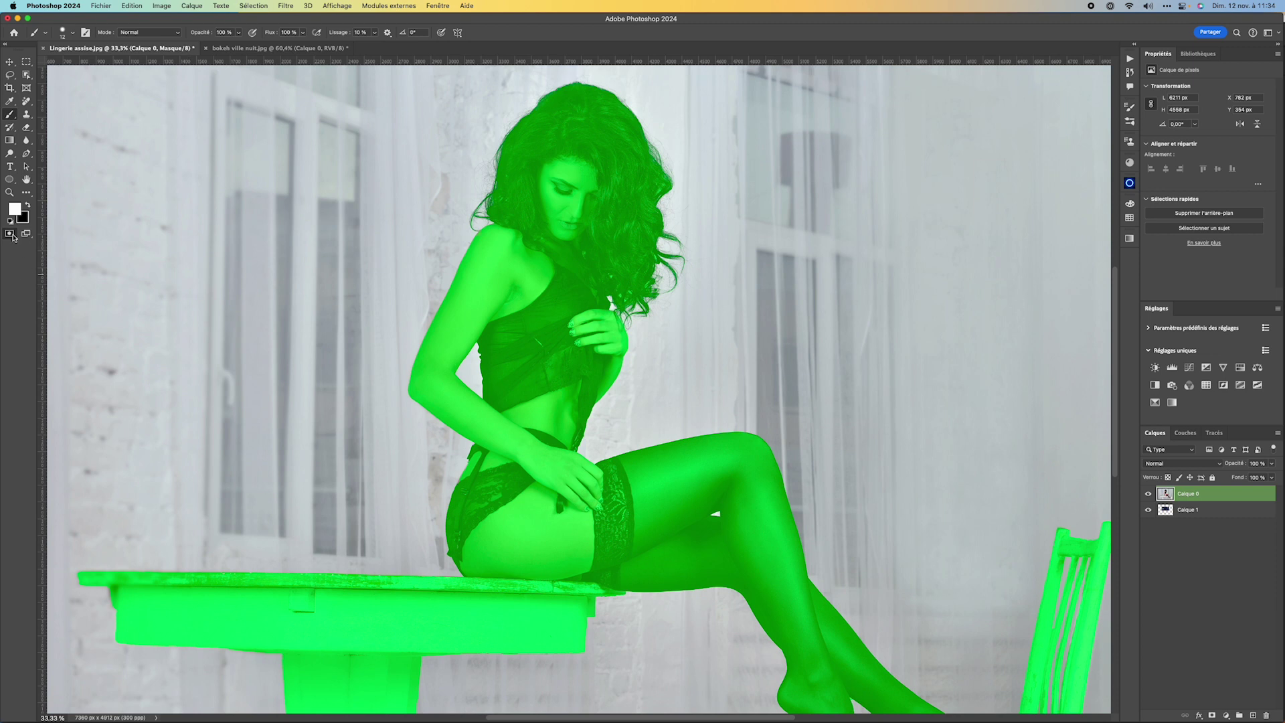
left_click(10, 234)
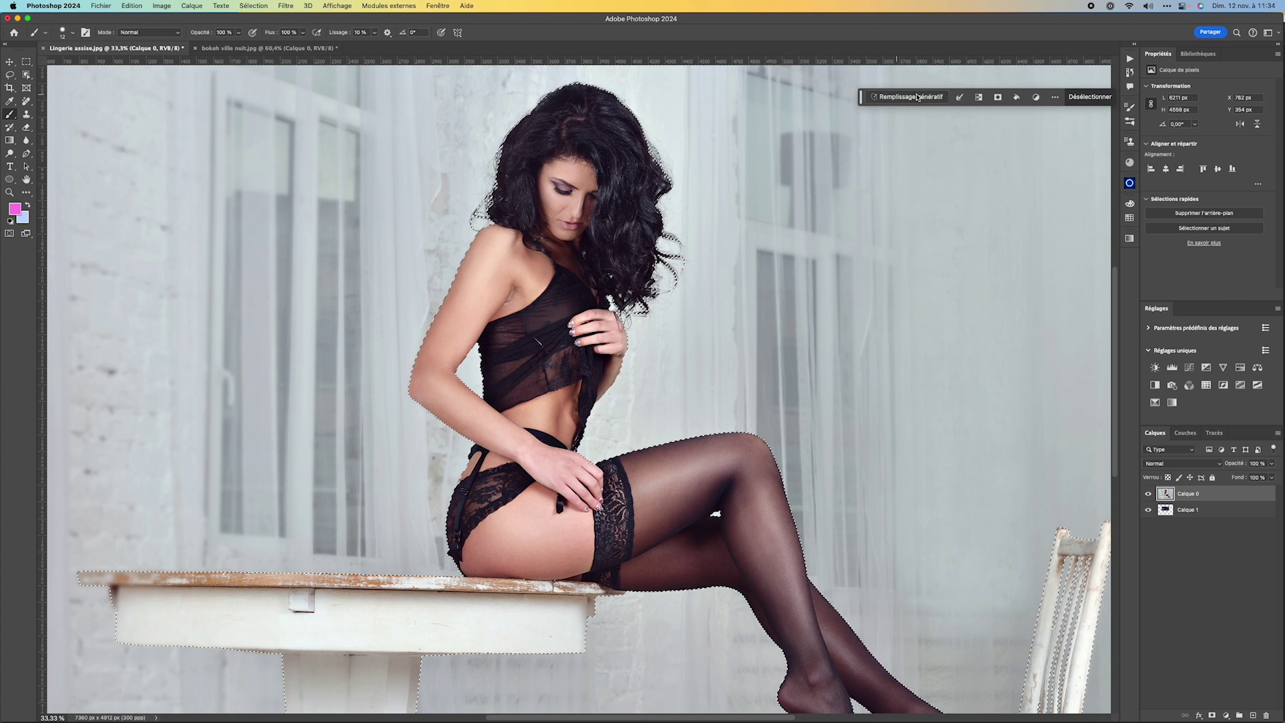
- Open the selection in Select and Mask, choose the Refine Edge brush and set the view to Incrustation
left_click(960, 98)
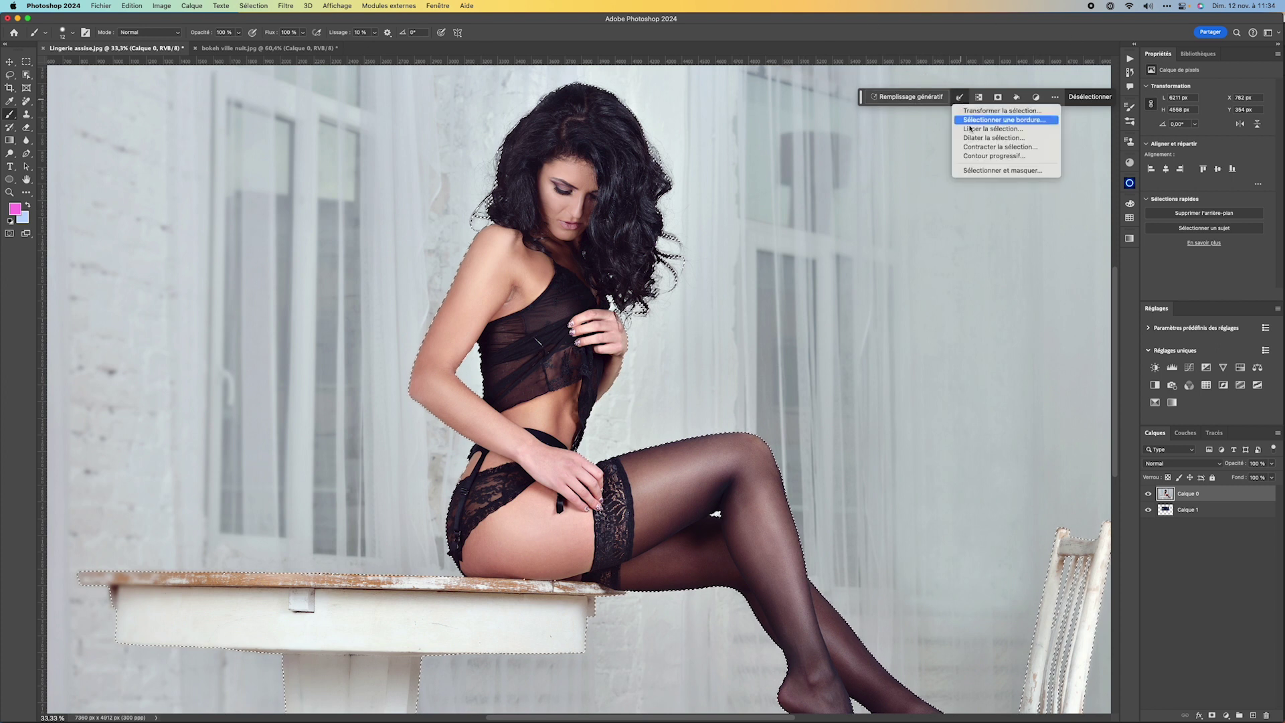
left_click(983, 170)
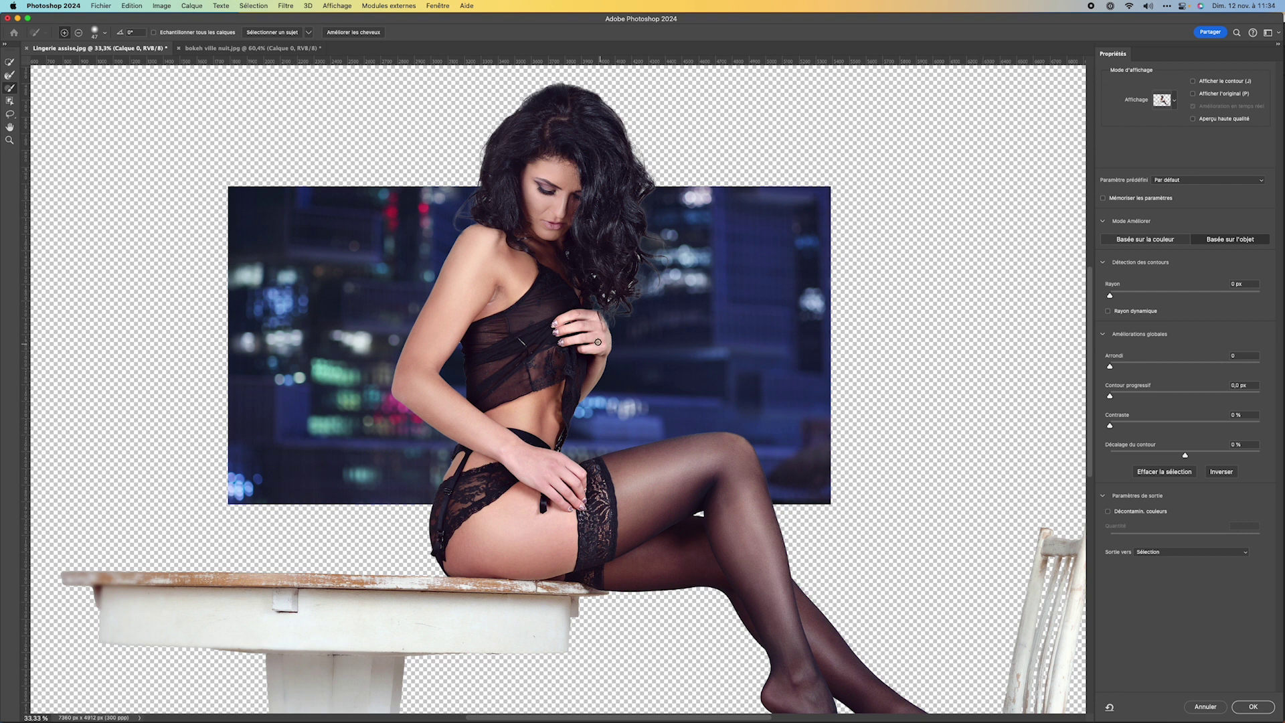
scroll(617, 299, "up", 1)
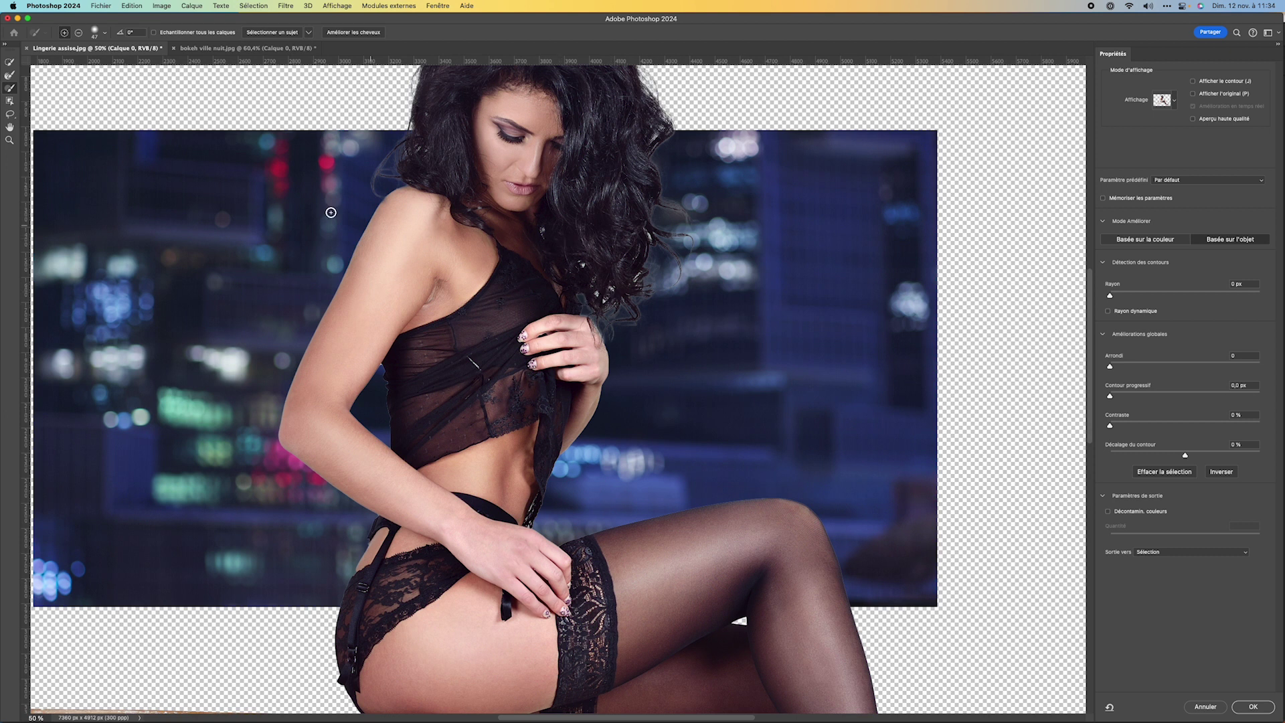
left_click(9, 75)
left_click(1172, 99)
left_click(1136, 164)
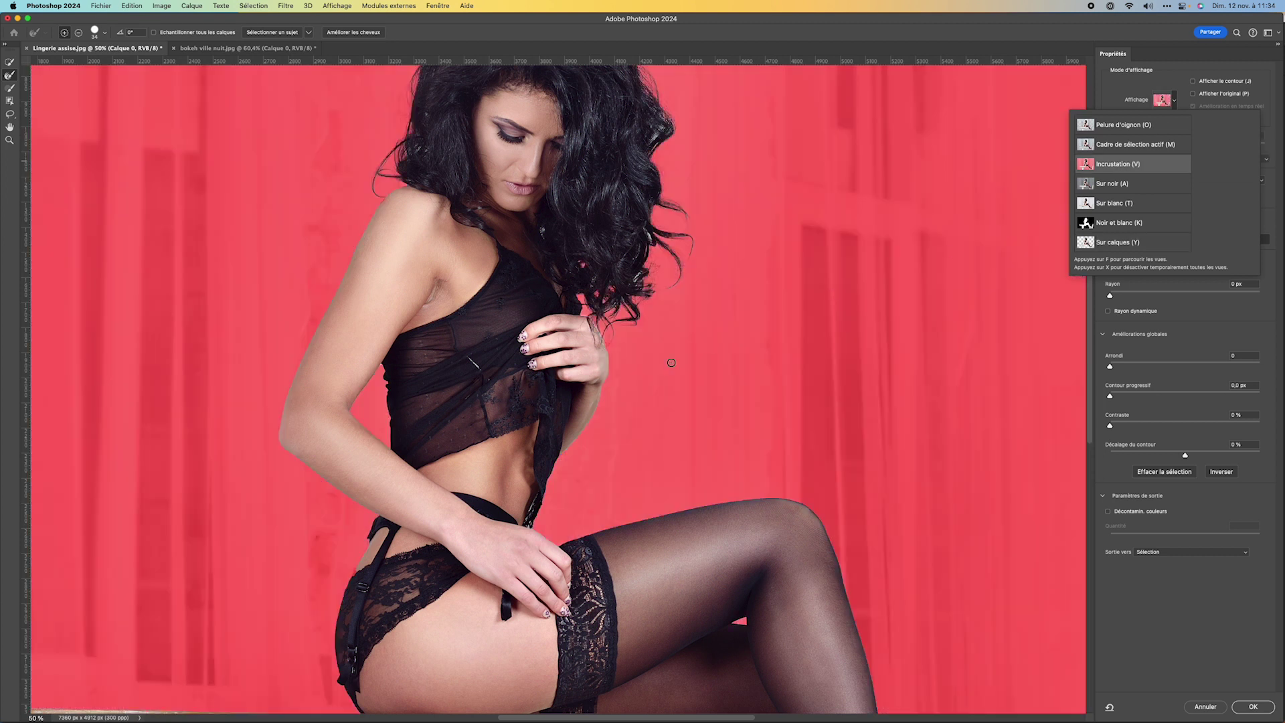
left_click(651, 239)
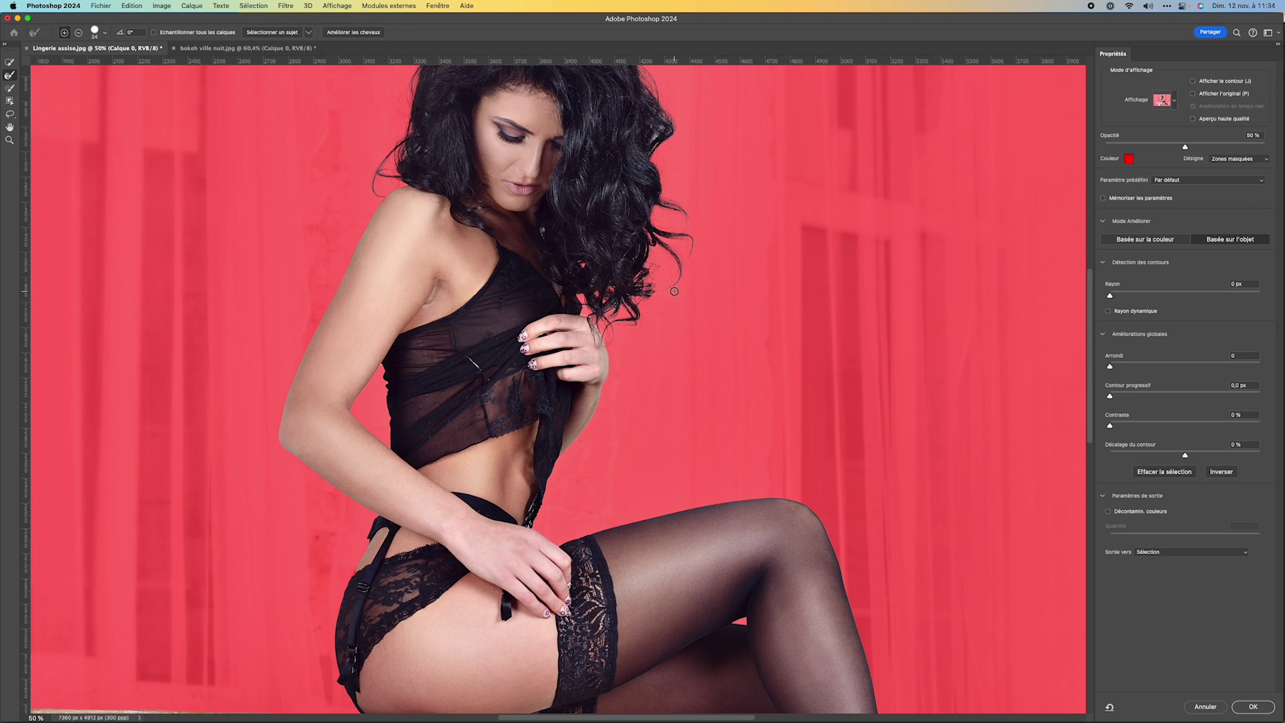
- Enlarge the Refine Edge brush and paint around the outline of the woman's hair to refine its loose strands
left_click_drag(676, 183, 731, 181)
left_click(660, 123)
left_click_drag(740, 199, 869, 330)
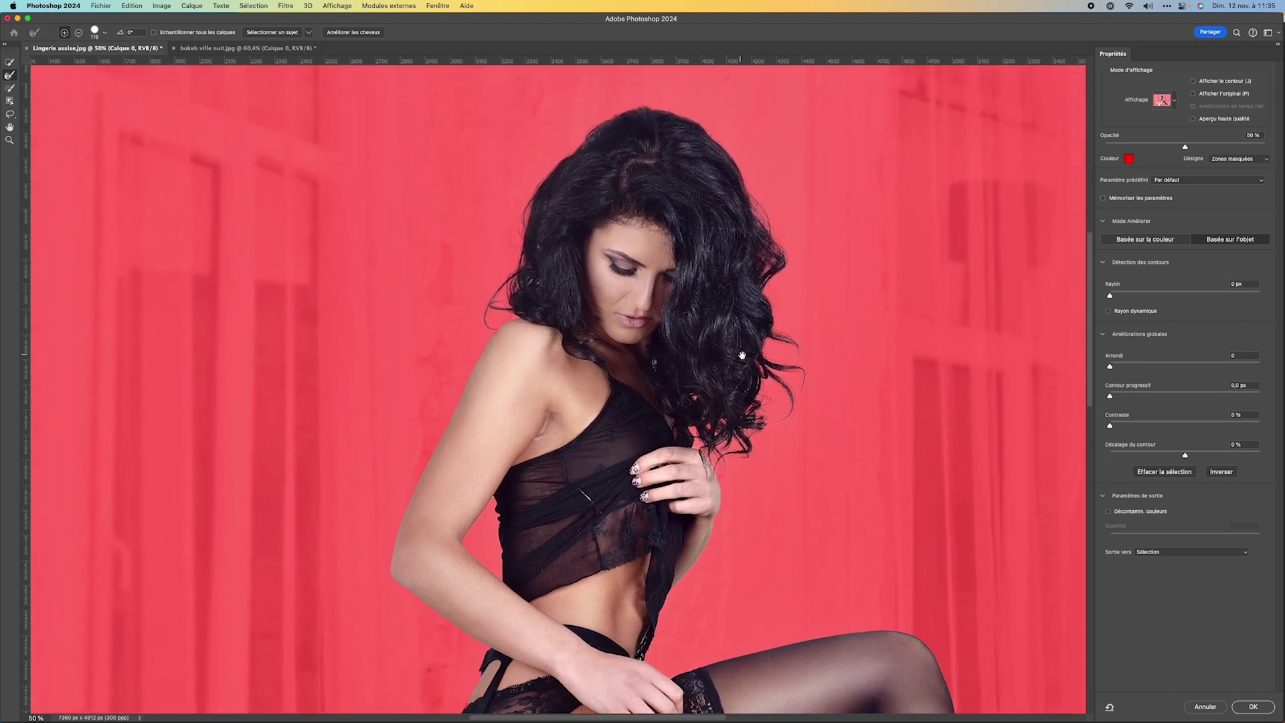
left_click_drag(740, 350, 734, 284)
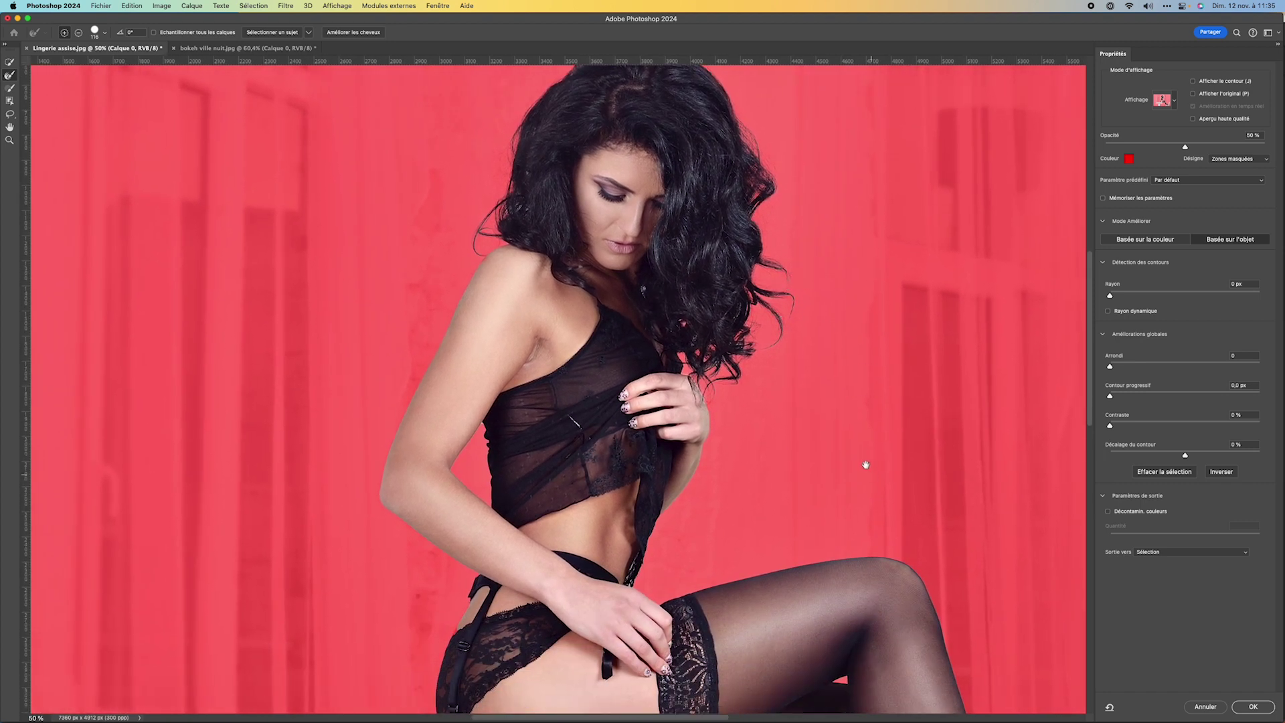
left_click_drag(877, 477, 823, 310)
left_click_drag(742, 414, 786, 606)
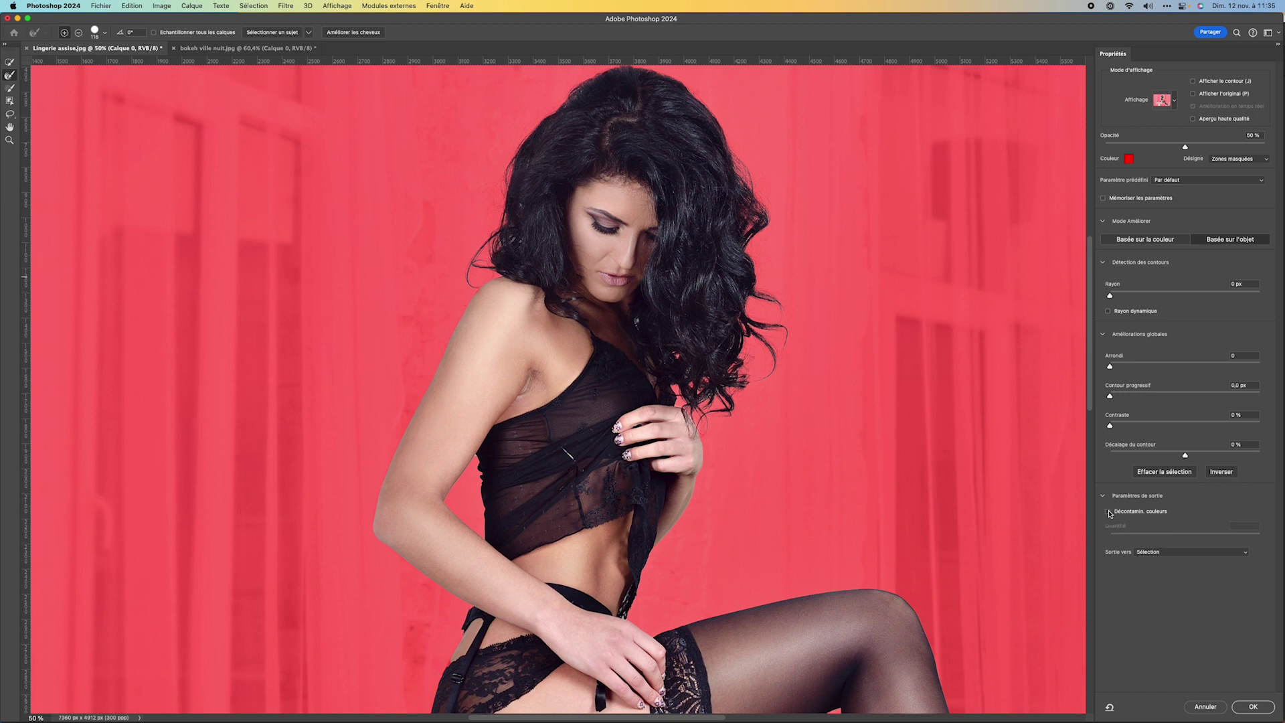
- Set the view to Sur calques, enable colour decontamination slightly below 100 %, and output the cutout as a new layer with a layer mask
left_click(1173, 100)
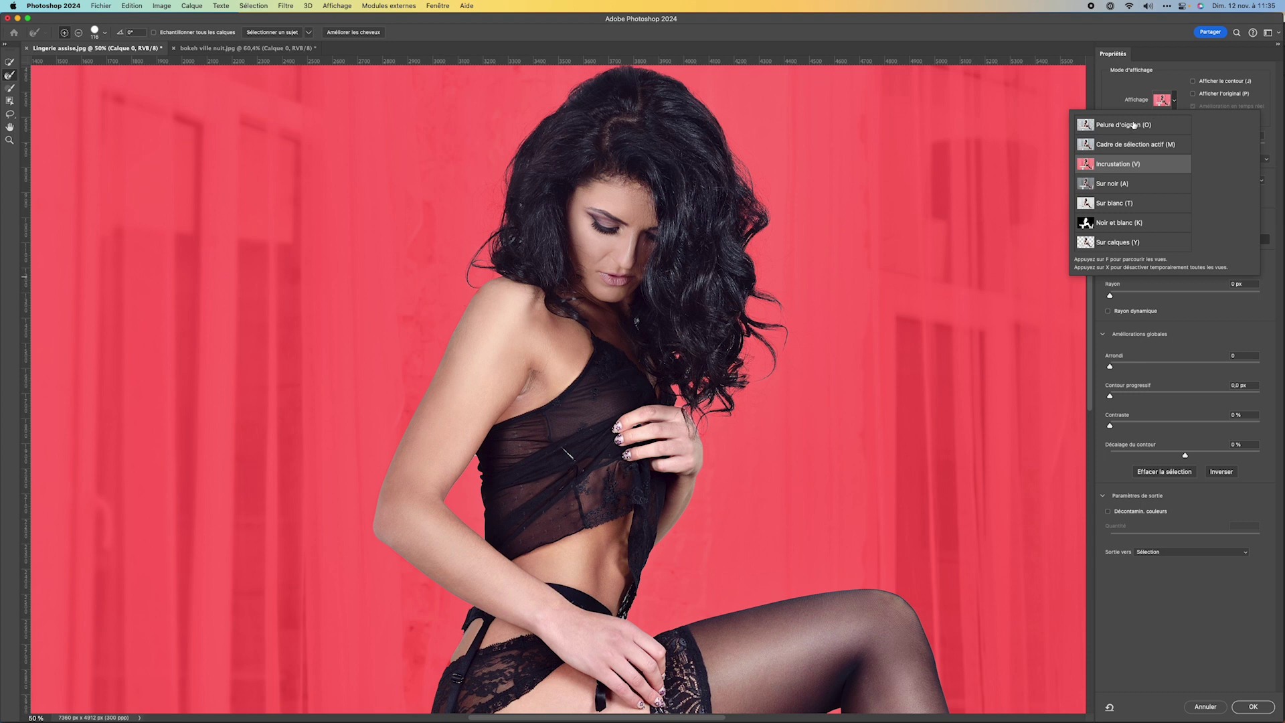
left_click(1128, 243)
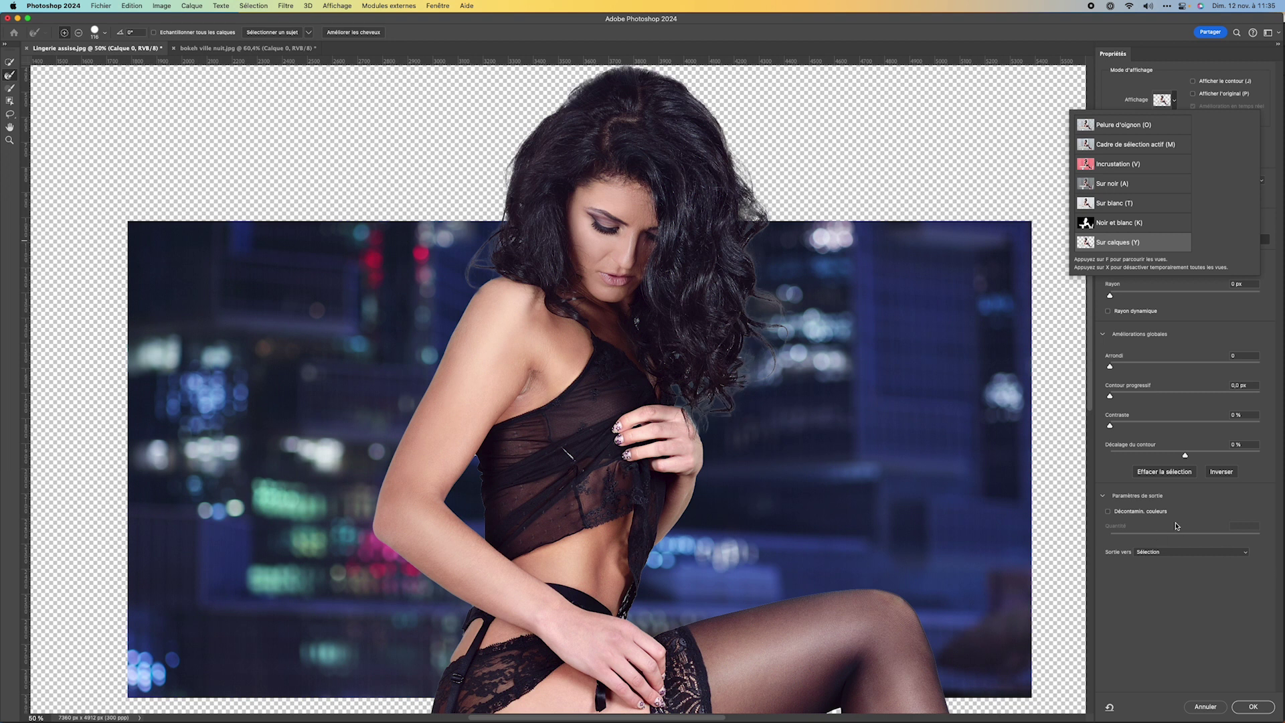
left_click(1109, 512)
left_click(1109, 513)
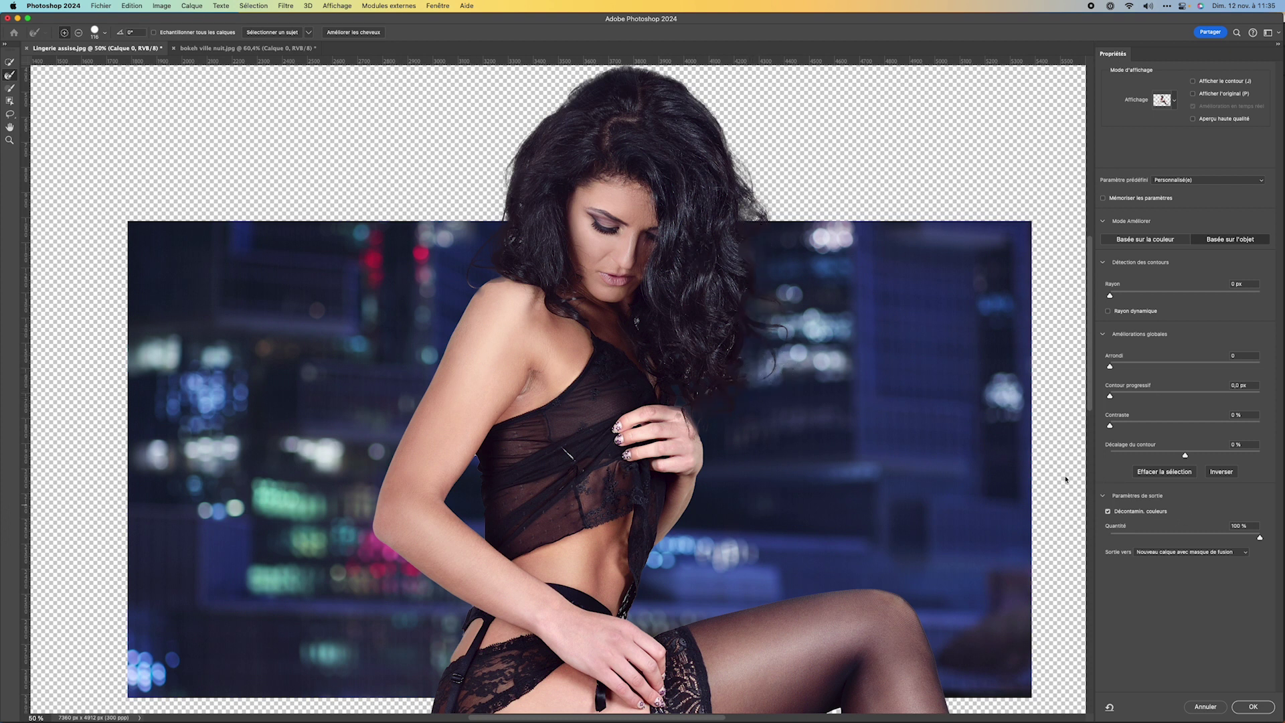
left_click_drag(1260, 539, 1242, 540)
left_click(1253, 707)
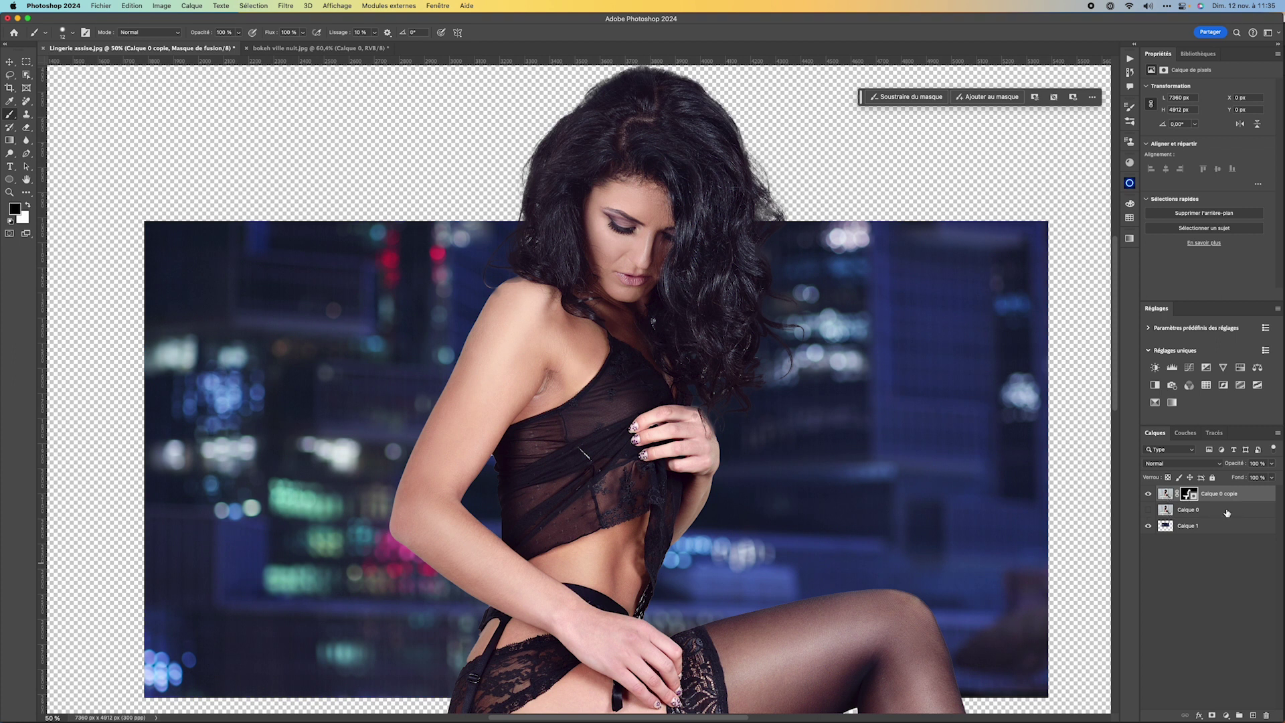
- Compare the masked cutout with its unmasked version and with the original photo layer
left_click(1185, 495, "shift")
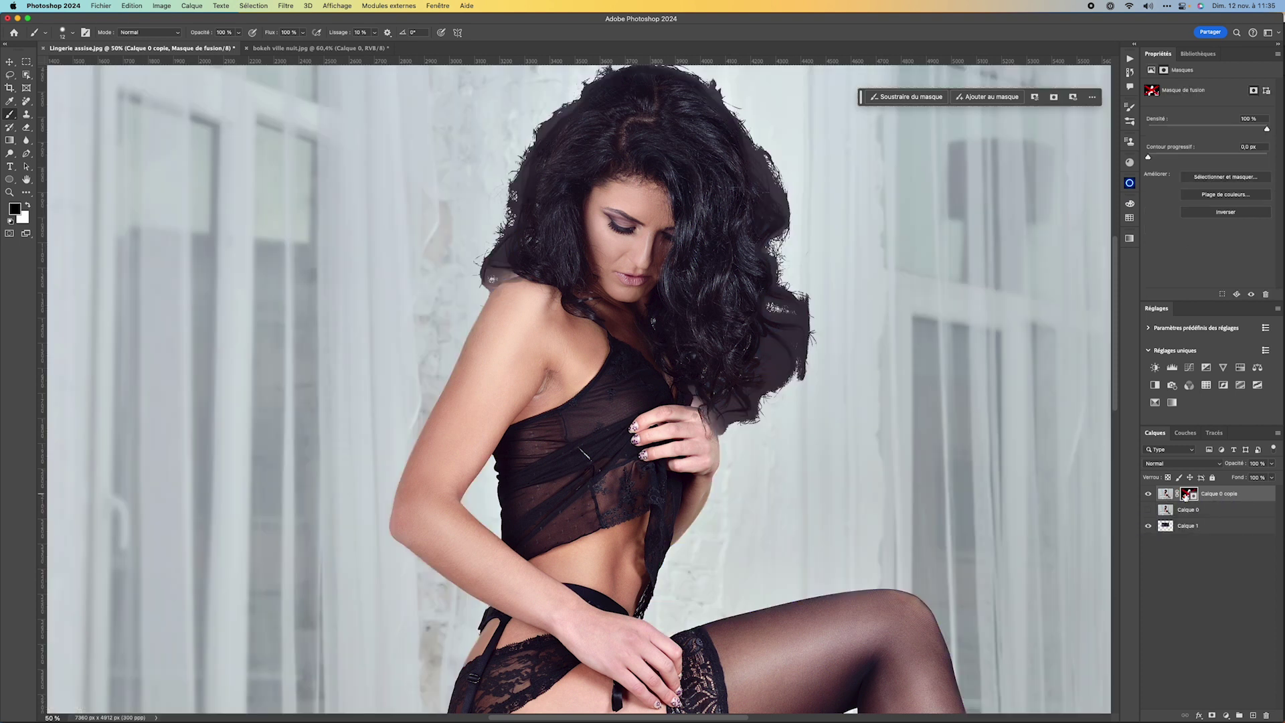
left_click(1185, 495, "shift")
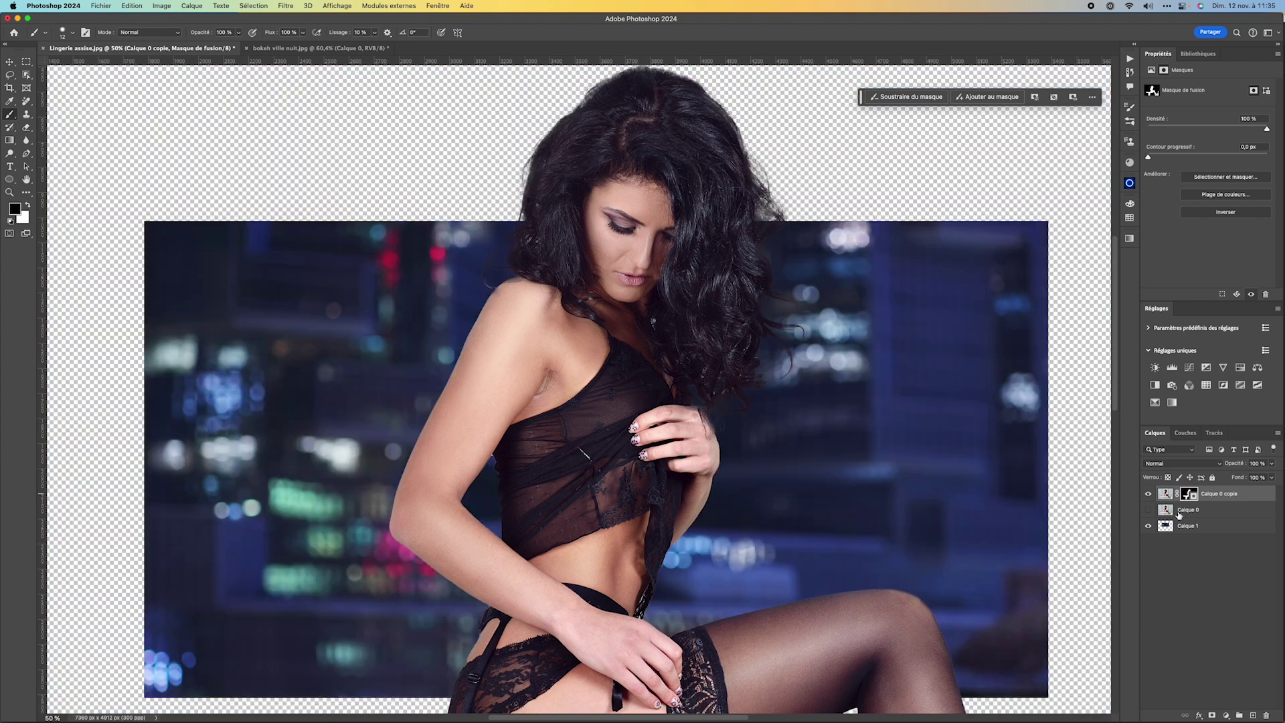
left_click(1149, 494)
left_click(1148, 510)
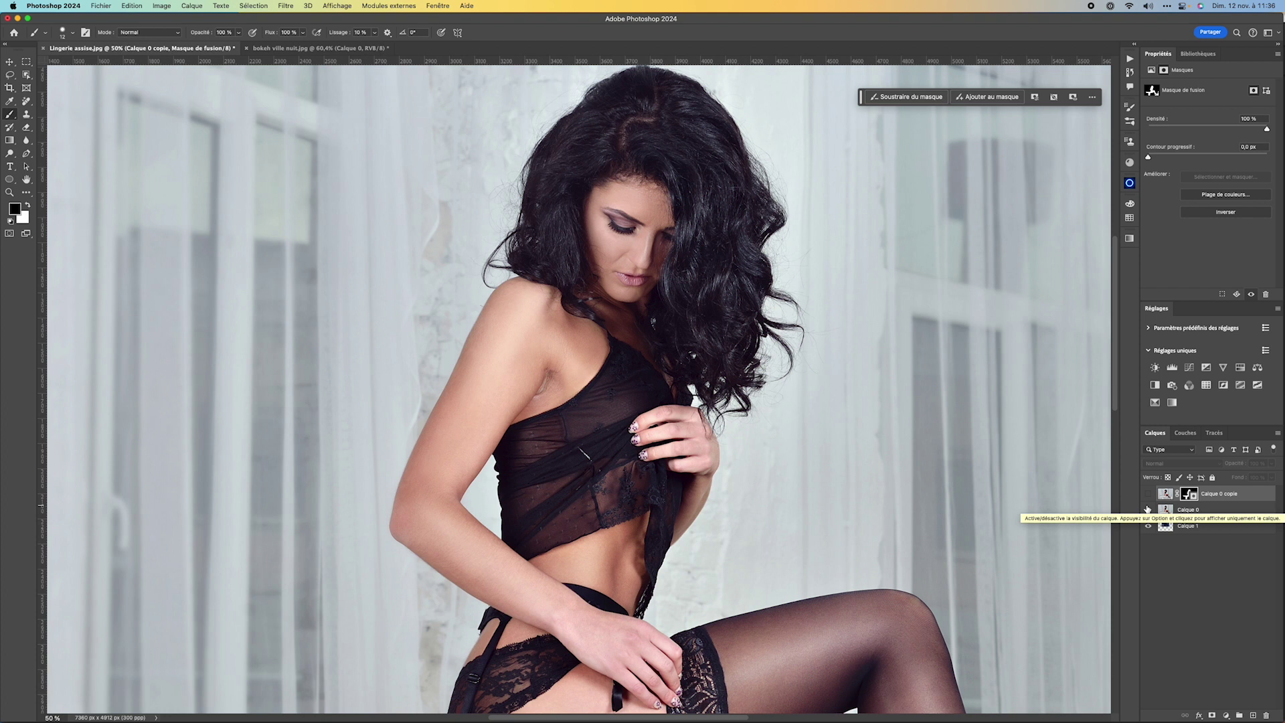
left_click(1148, 510)
left_click(1148, 494)
- Enlarge the city background layer proportionally to about 9371 × 4941 px so it covers the whole canvas
key("super+minus")
key("super+minus")
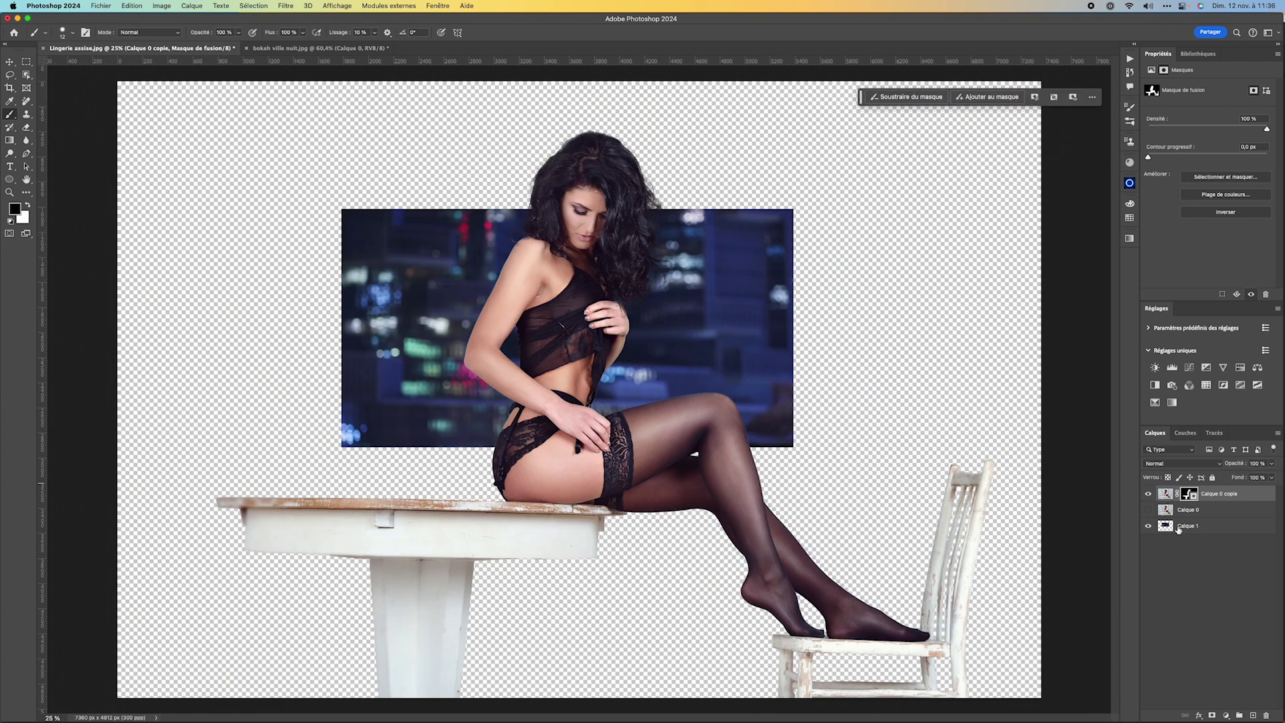
left_click(1222, 529)
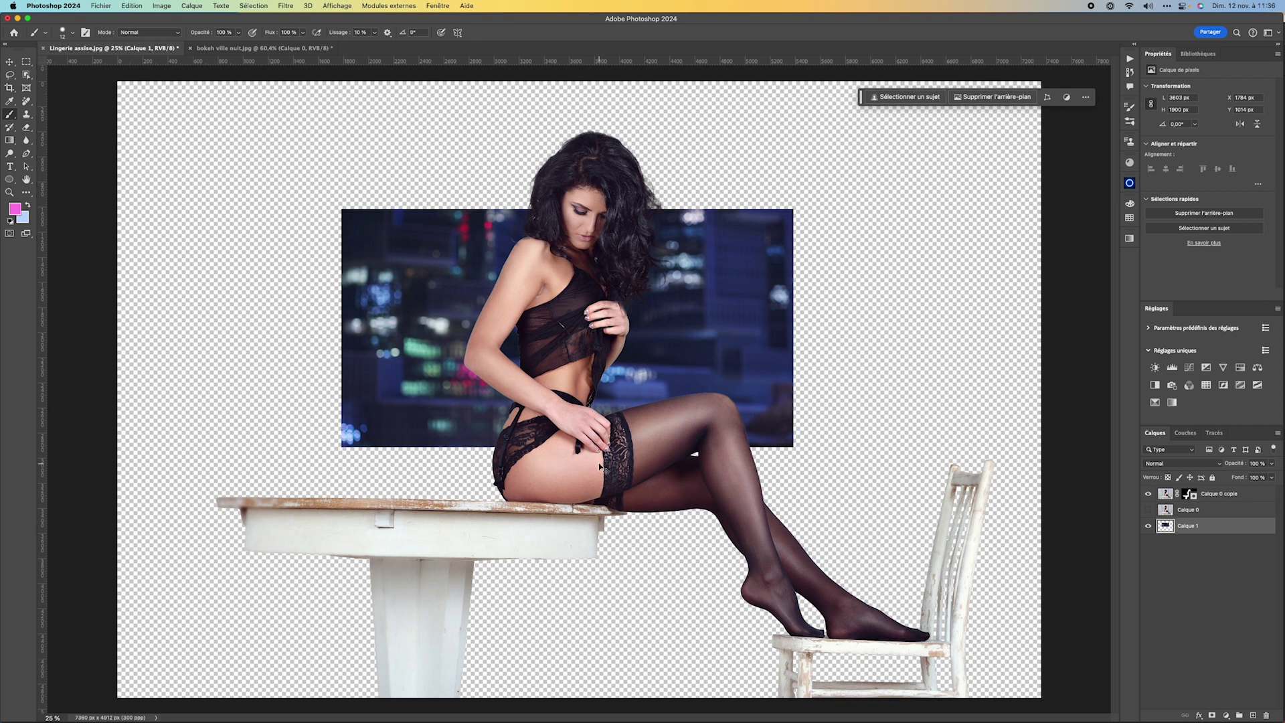
key("super+t")
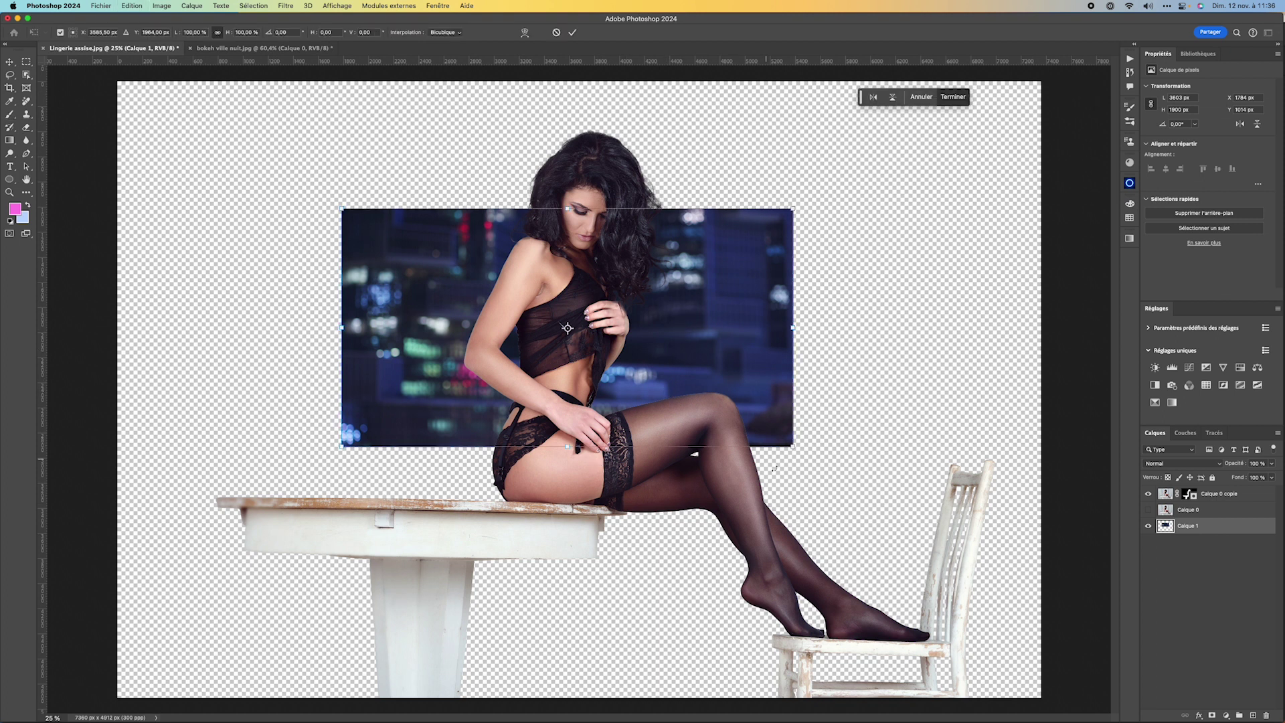
left_click_drag(792, 446, 1052, 582)
left_click_drag(342, 209, 101, 82)
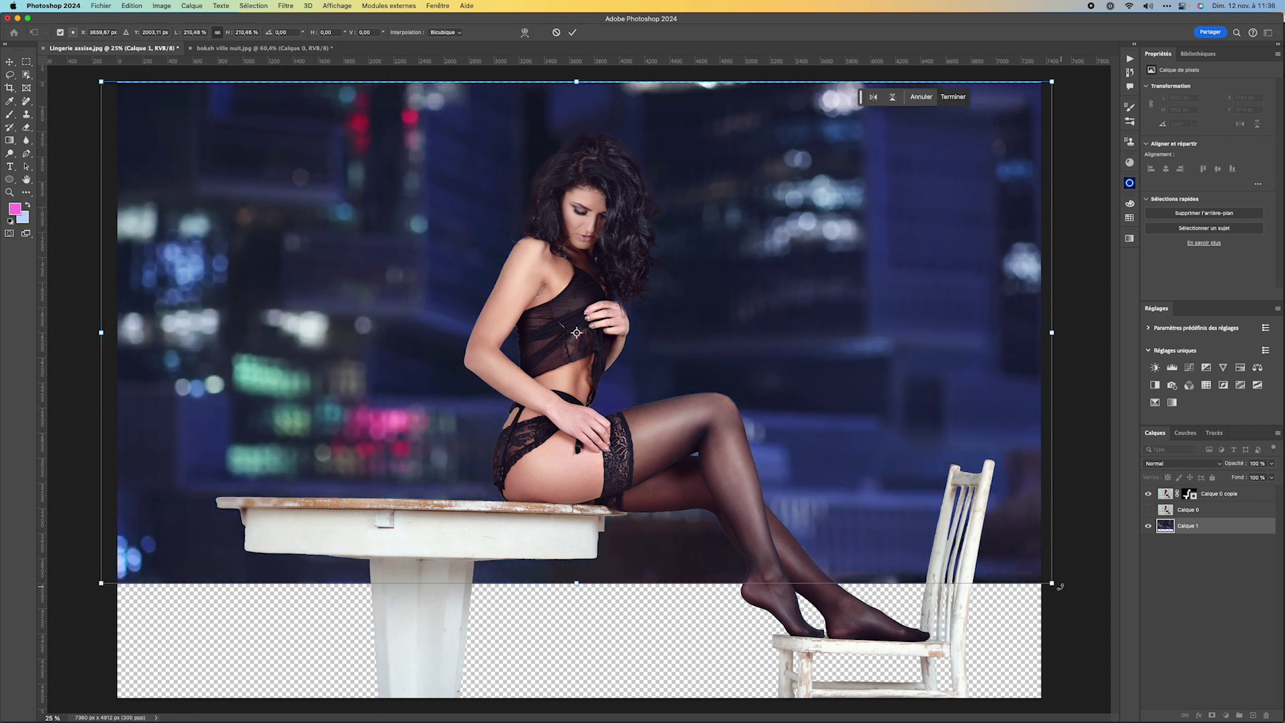
left_click_drag(1049, 583, 1277, 701)
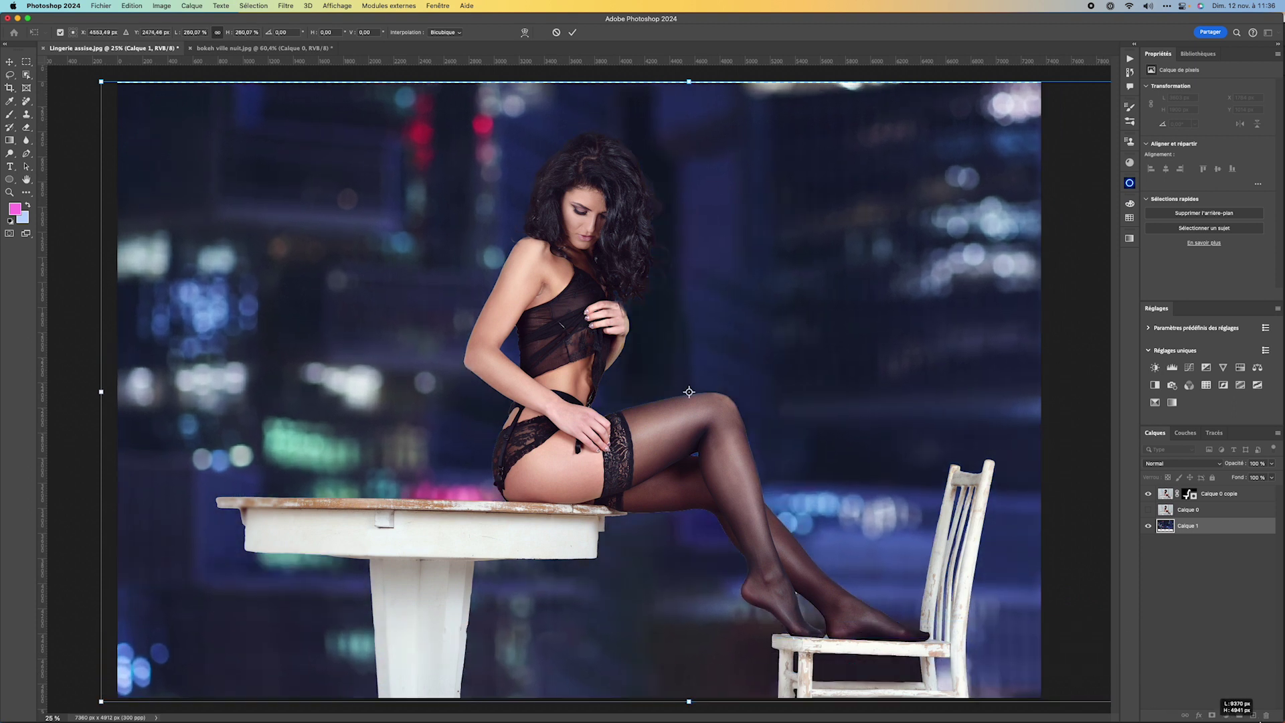
key("Return")
- Move the city background layer slightly up to about X −139 px, Y −29 px with the Move tool
key("b")
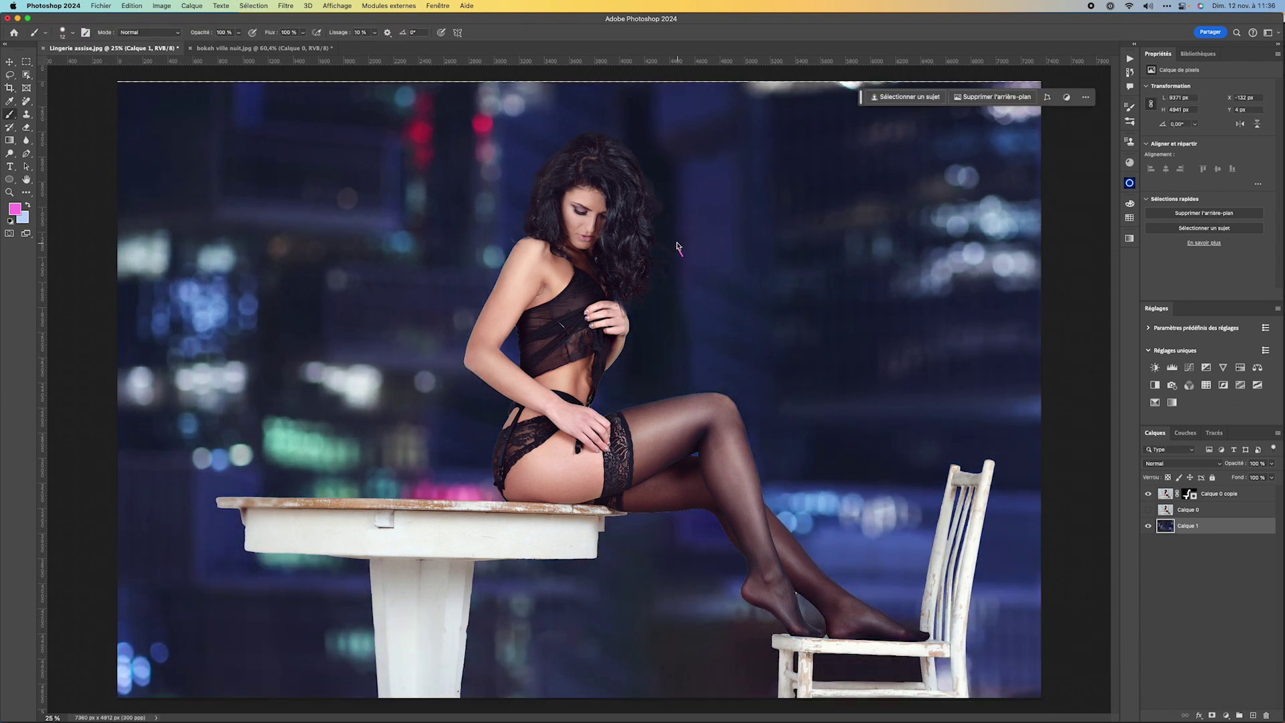
key("v")
left_click_drag(780, 325, 779, 320)
- Add a Levels adjustment above the city background with input levels of about 22, 1.14 and 204, and compare before and after
key("super+minus")
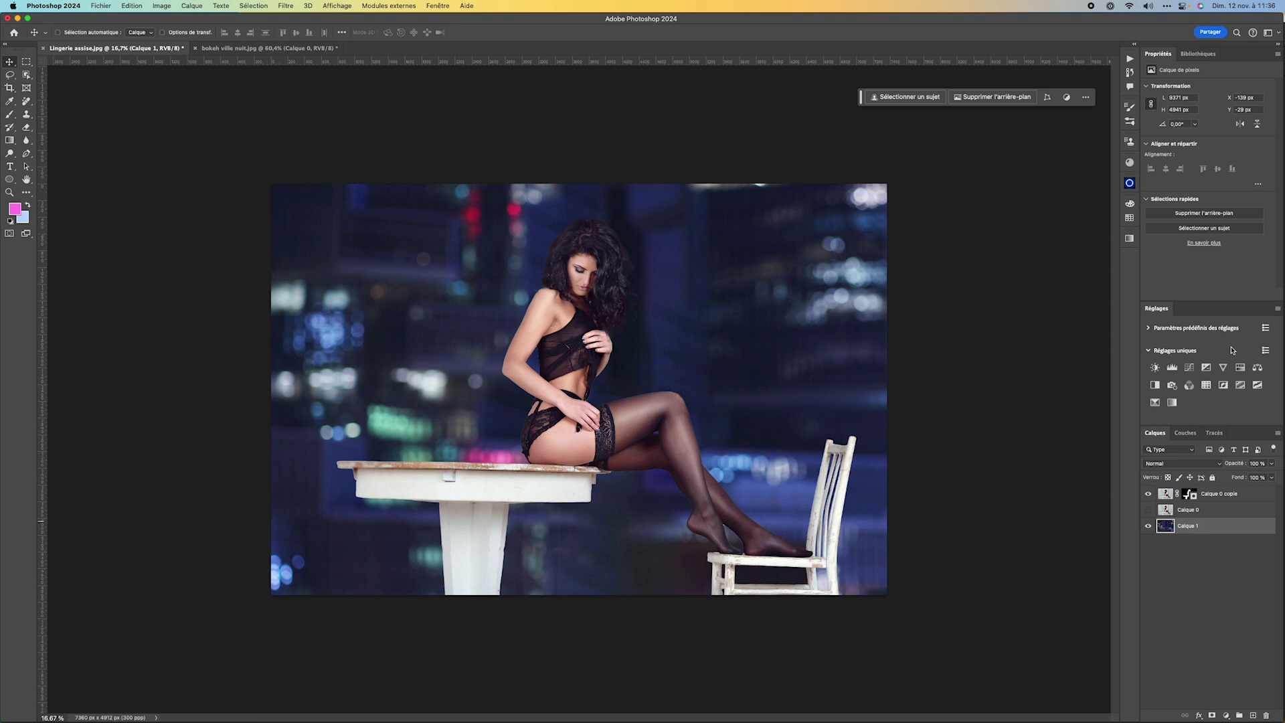
left_click(1172, 367)
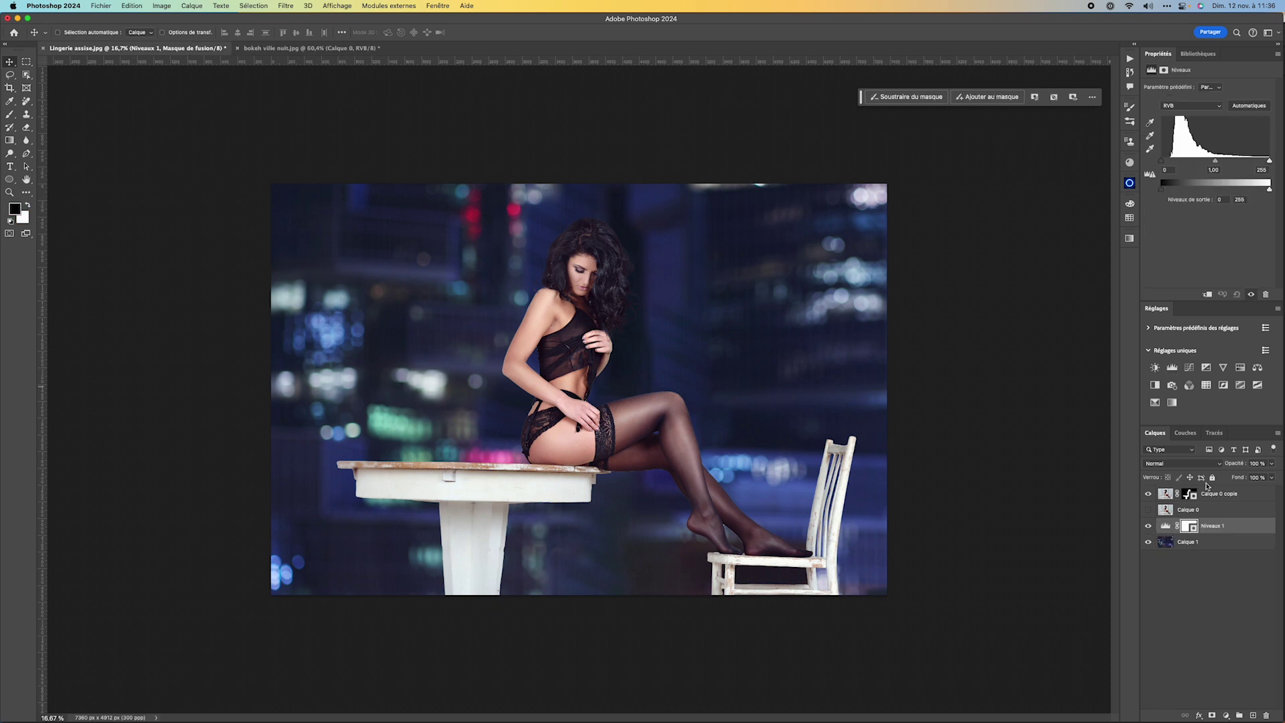
left_click_drag(1270, 162, 1200, 164)
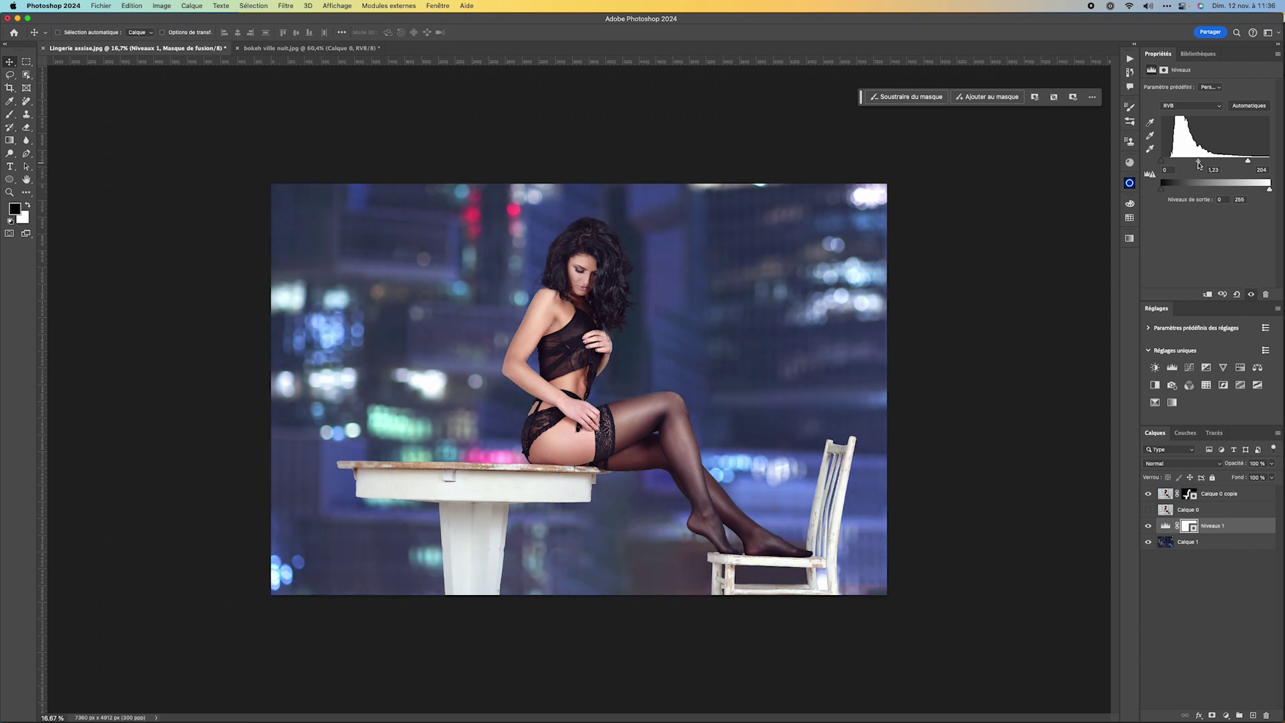
left_click_drag(1164, 162, 1206, 162)
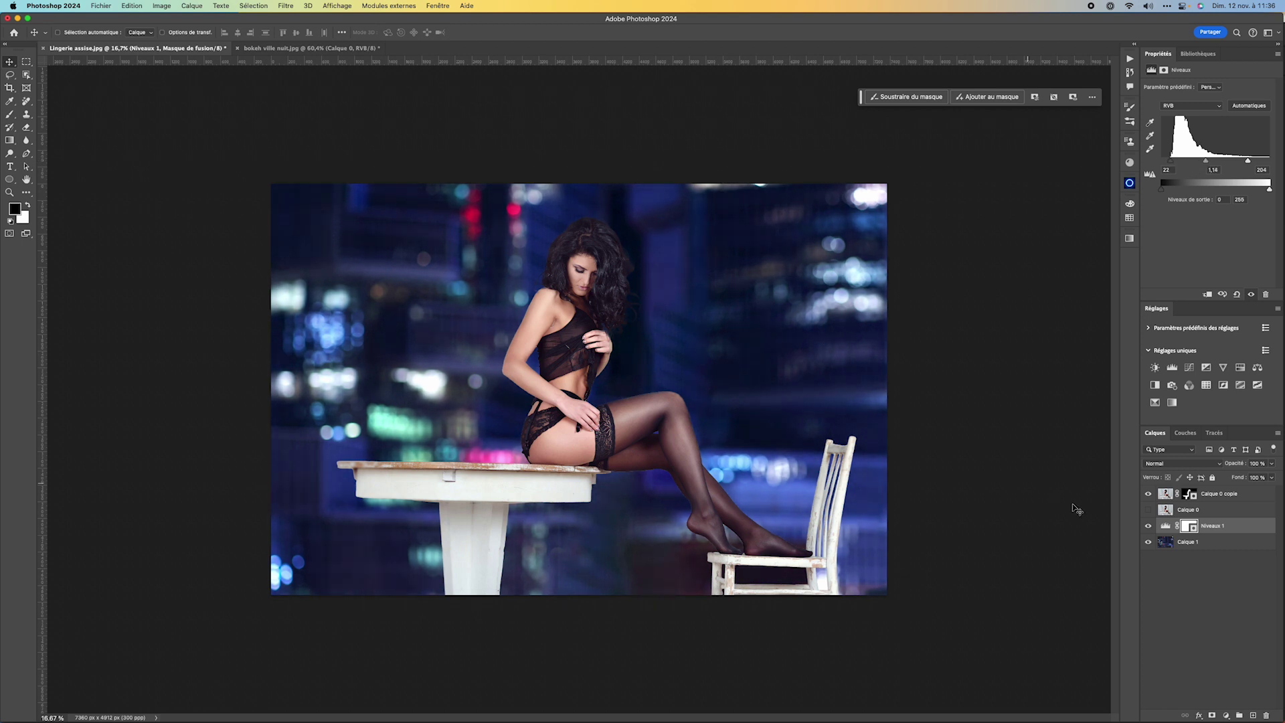
left_click(1149, 526)
left_click(1148, 526)
left_click(1148, 526)
left_click(1148, 526)
- Add a Levels adjustment clipped to the cutout layer, with the black input level at 13
key("super+plus")
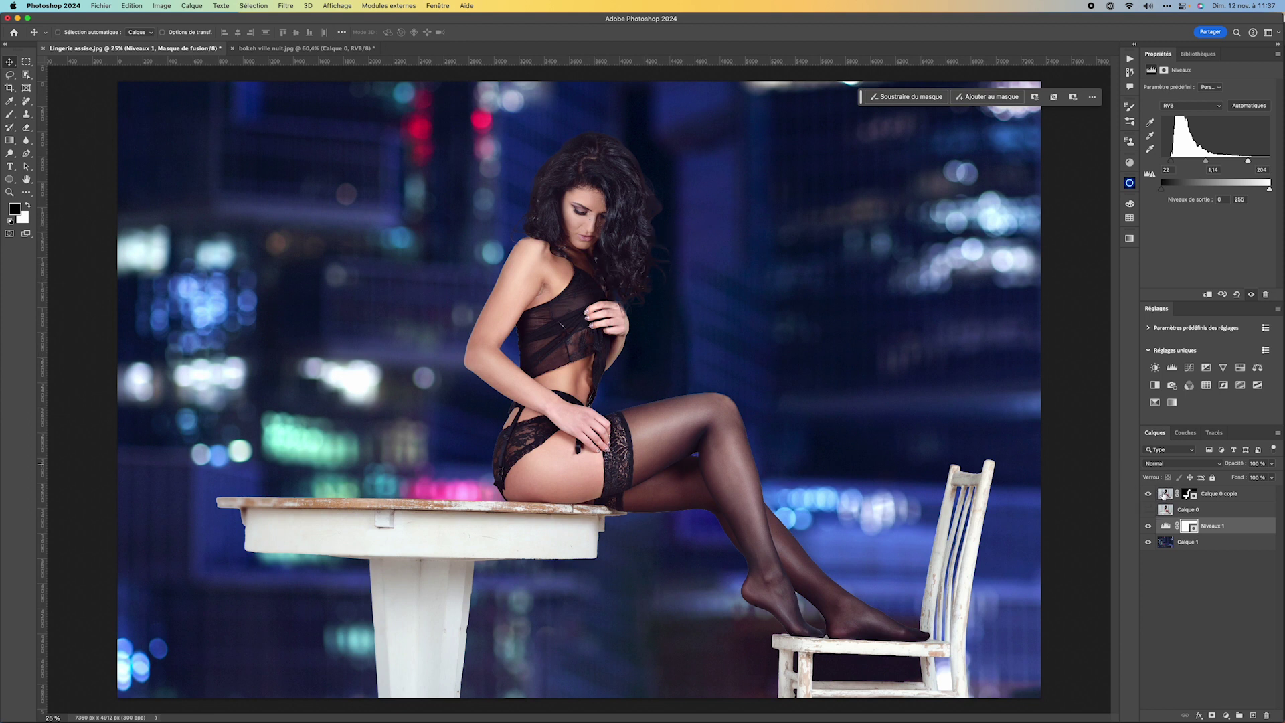
left_click(1159, 495)
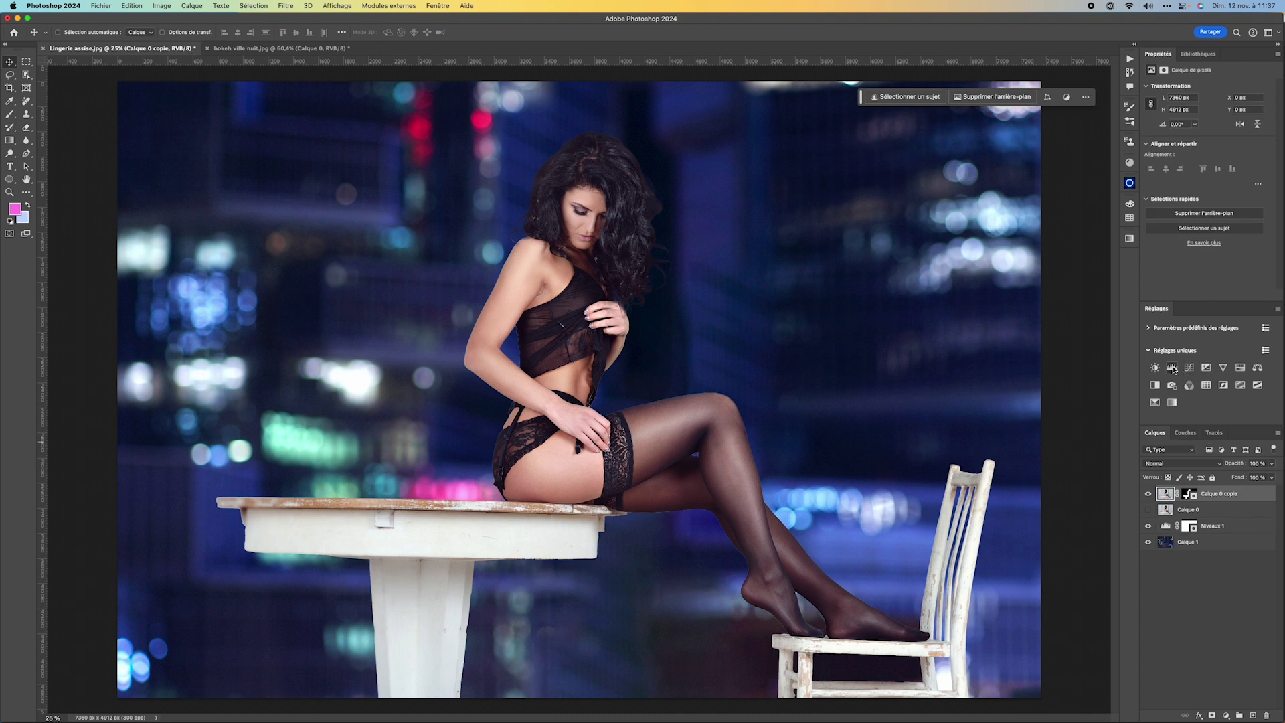
left_click(1172, 368)
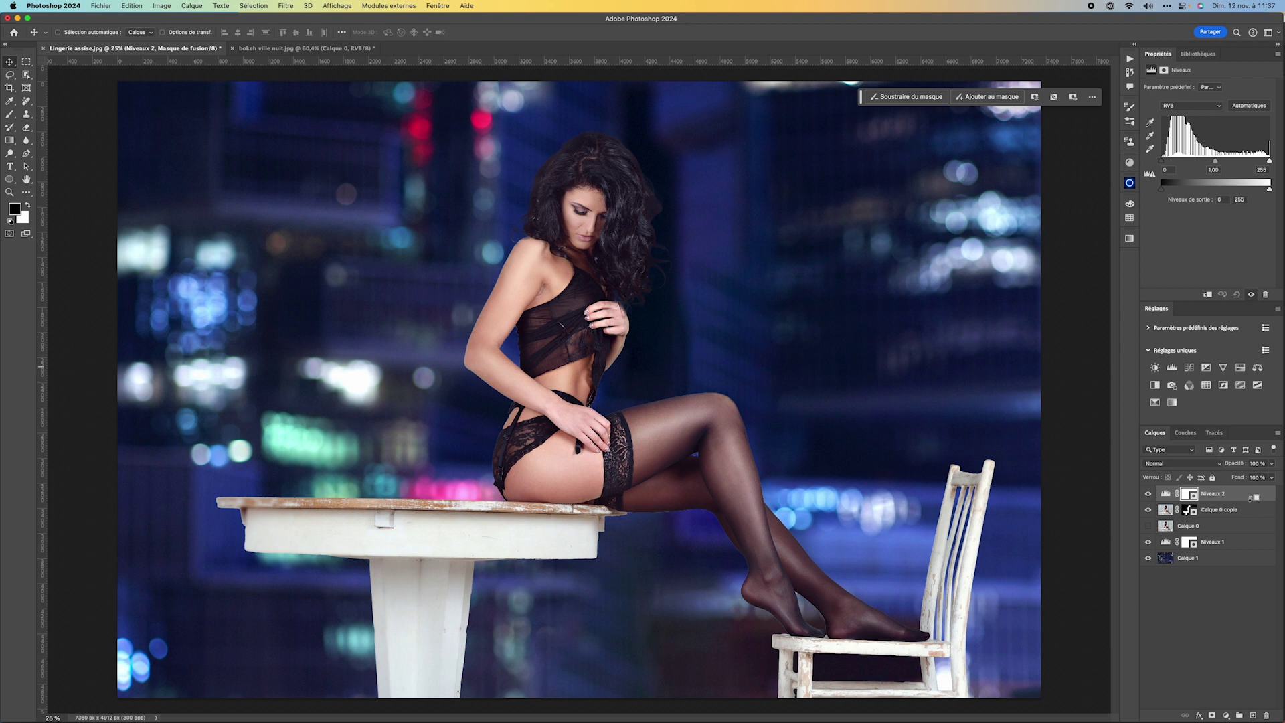
left_click(1250, 498, "alt")
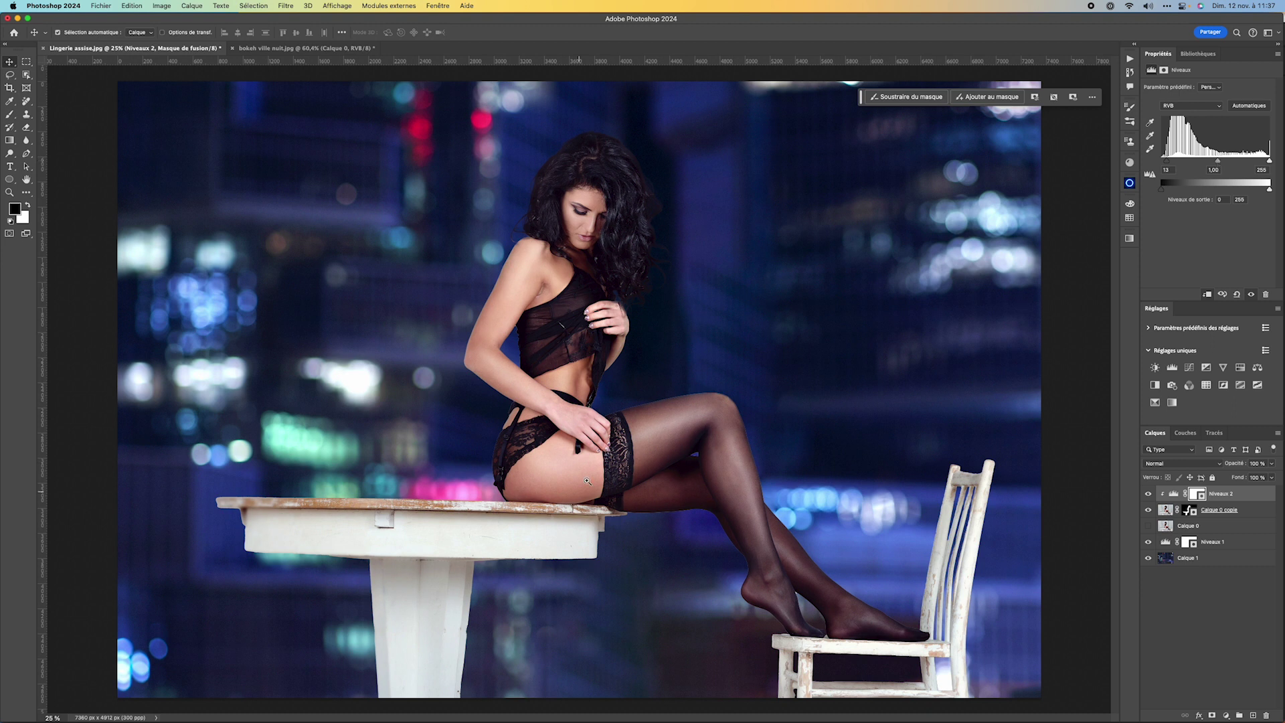
- Clip to the cutout an Exposure adjustment of about −2.18 and a Color Balance with midtones at about Cyan–Red −18 and Yellow–Blue +42
key("super+minus")
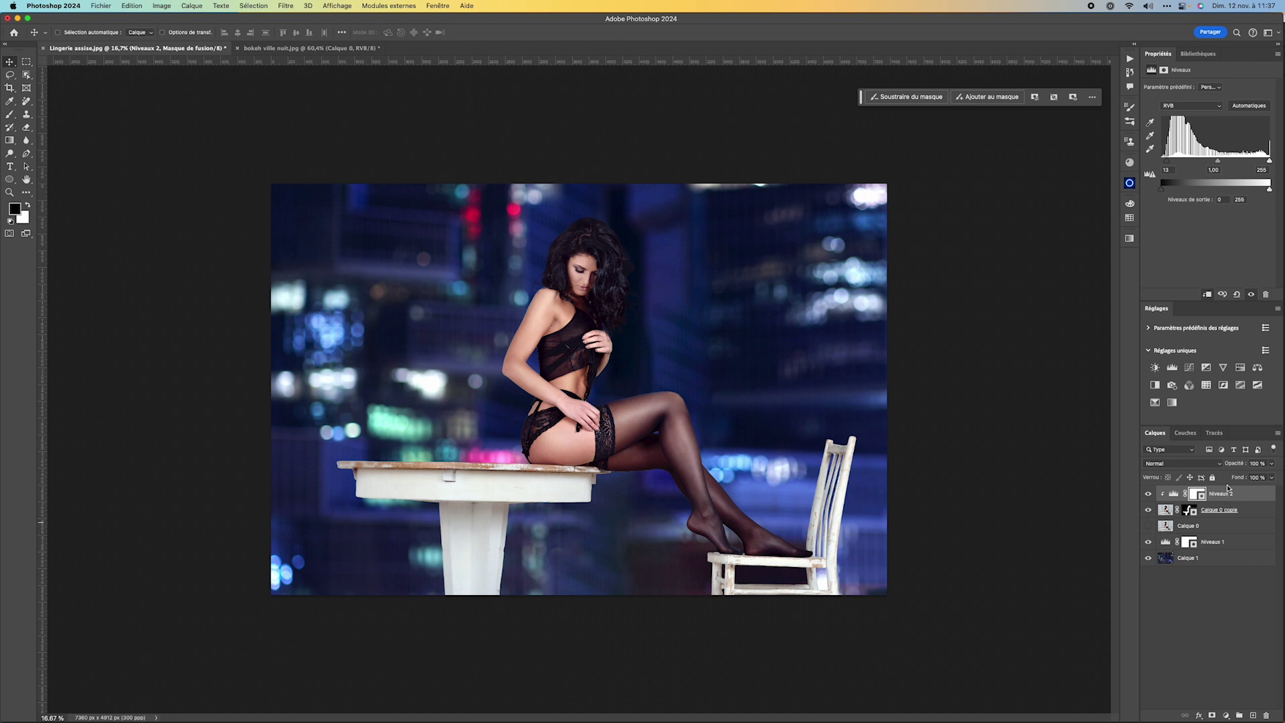
left_click(1206, 368)
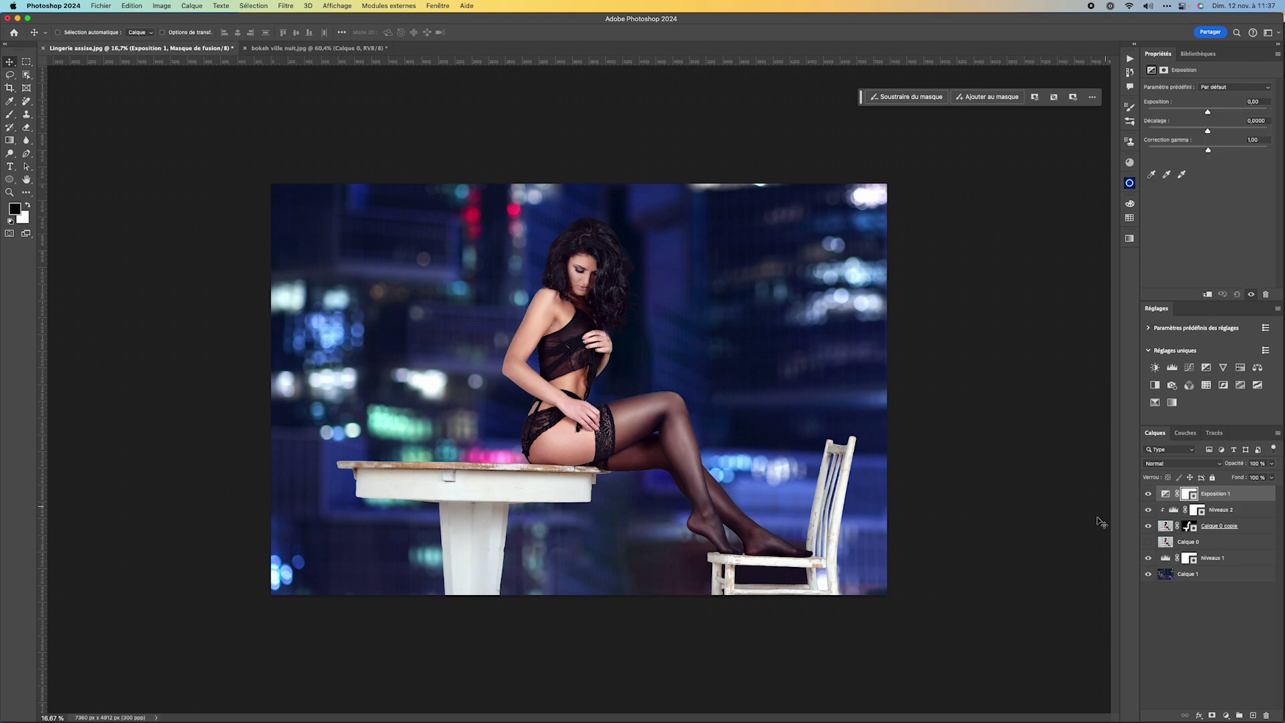
left_click(1240, 497, "alt")
left_click_drag(1208, 114, 1186, 115)
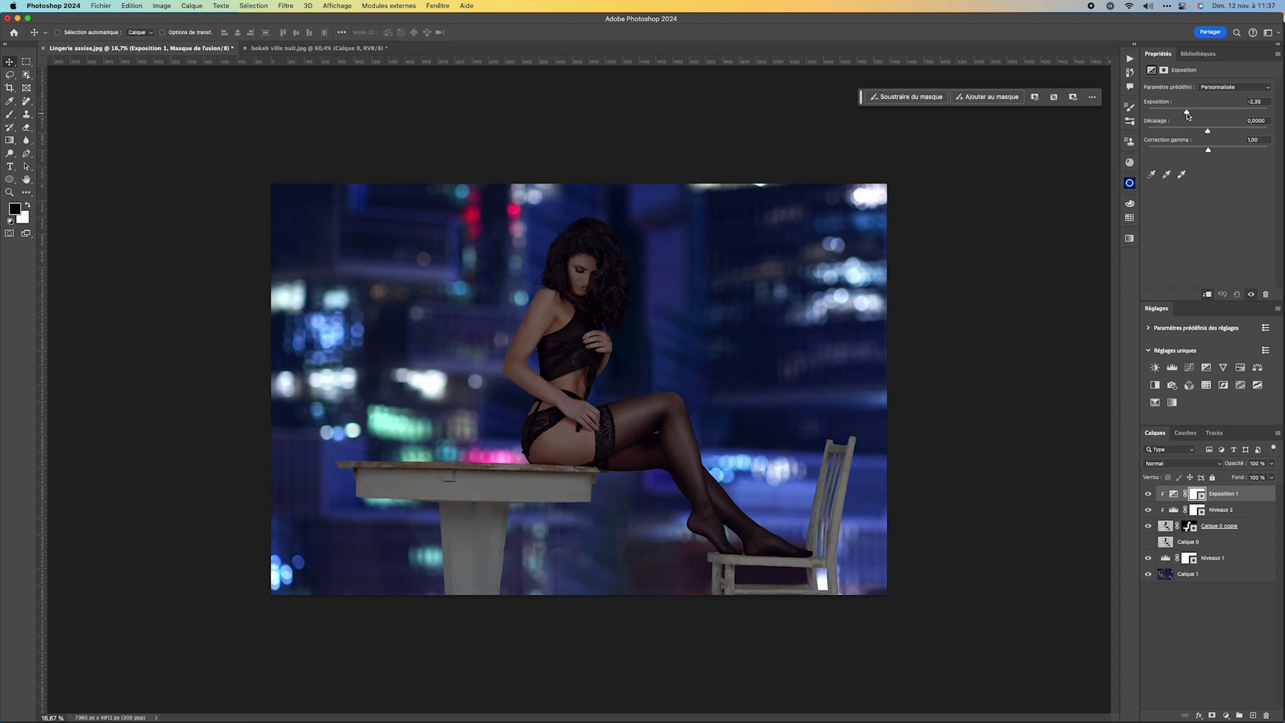
left_click(1258, 368)
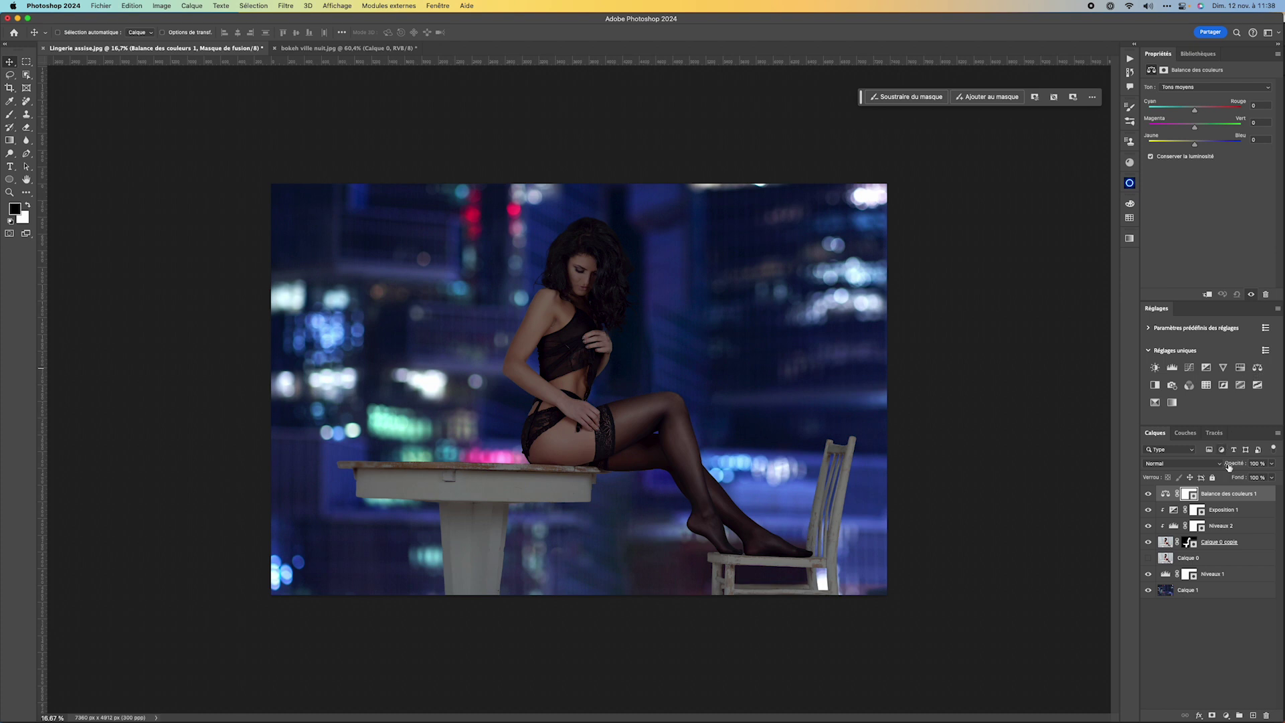
left_click(1236, 499, "alt")
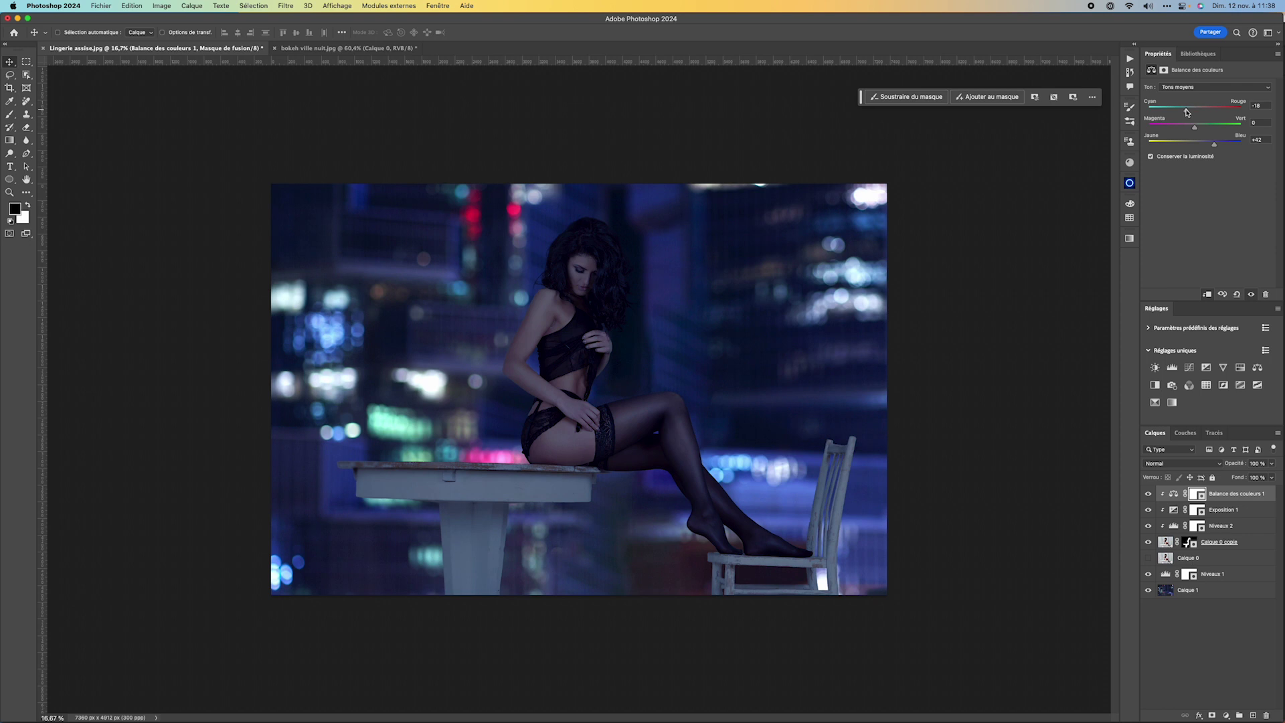
- Set the Exposure adjustment to about −1.51 and compare the cutout without and with its Exposure and Color Balance adjustments
left_click(1174, 512)
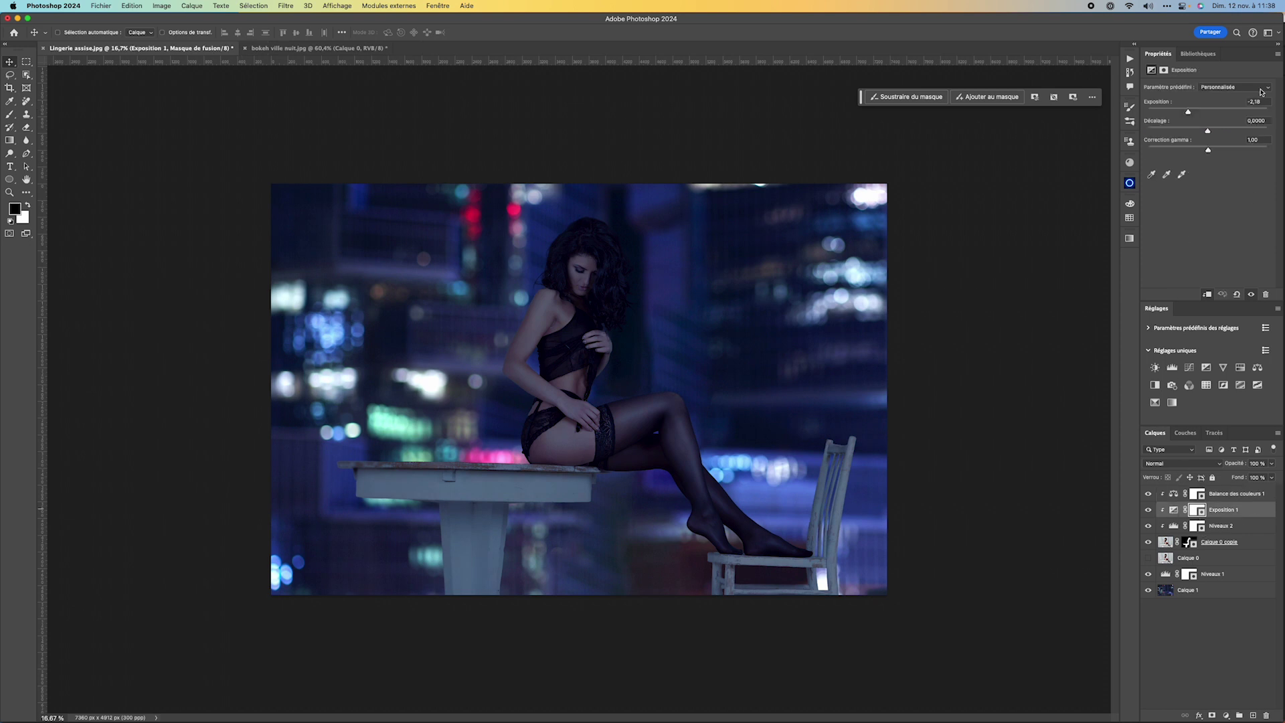
left_click_drag(1190, 114, 1196, 113)
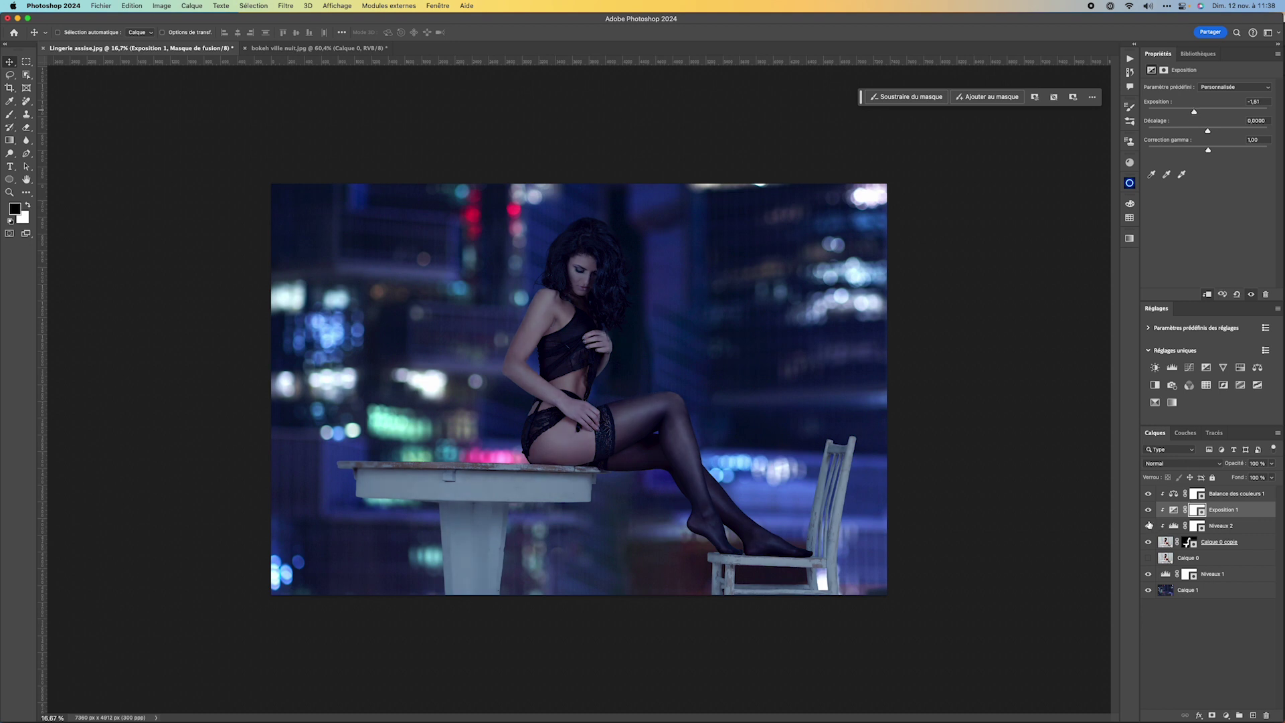
left_click(1150, 494)
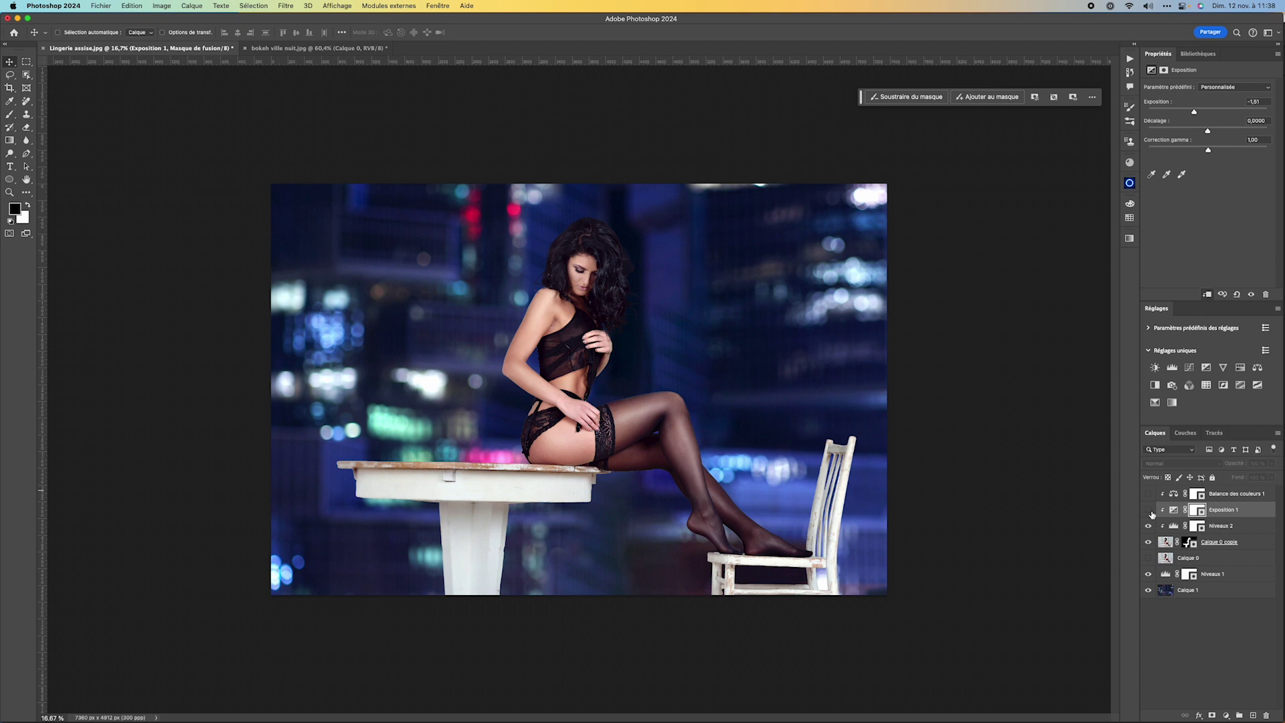
left_click(1149, 494)
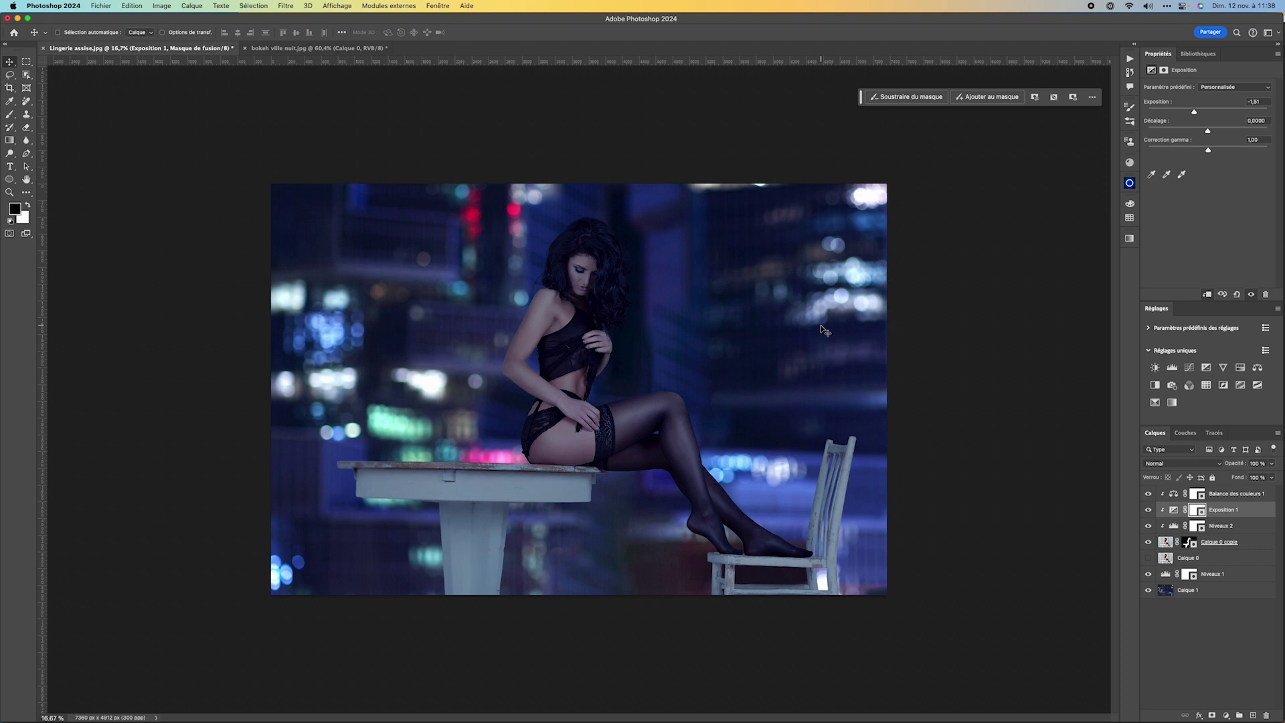
left_click(612, 408)
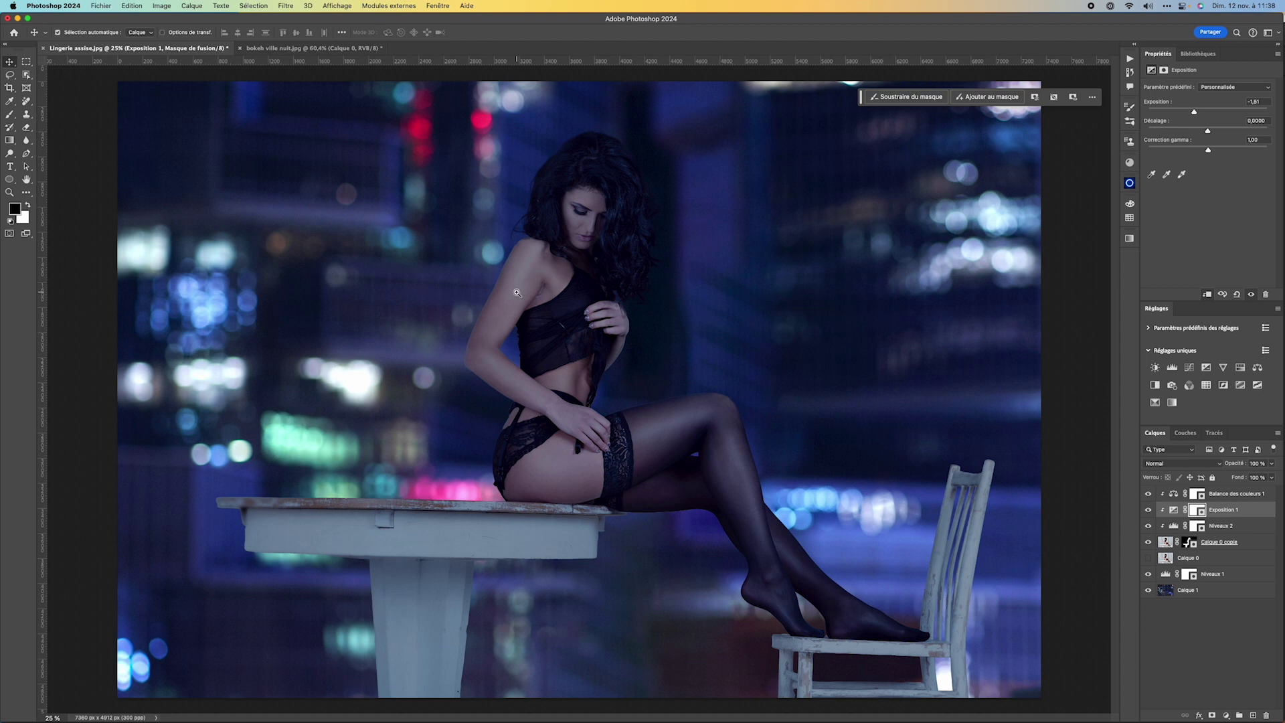
left_click(516, 292)
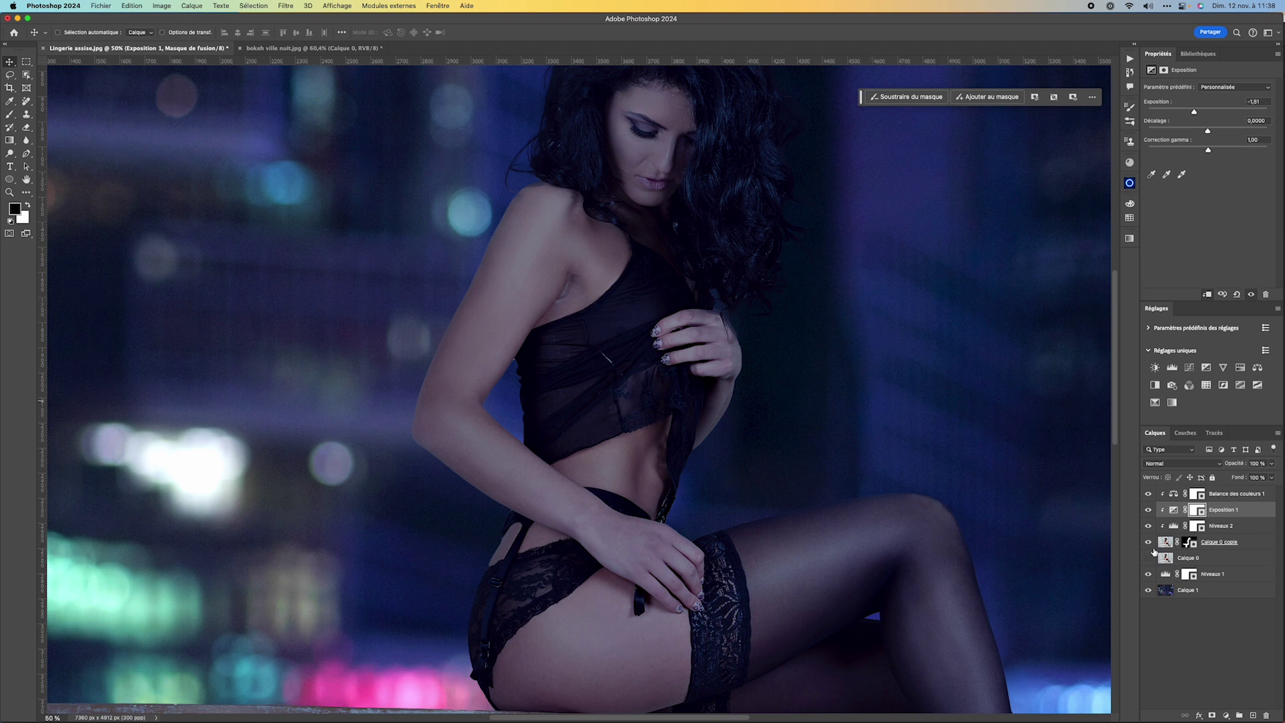
- Load the cutout layer's mask as a selection, contract it by 1 pixel and feather it by 1 pixel
left_click(1189, 542)
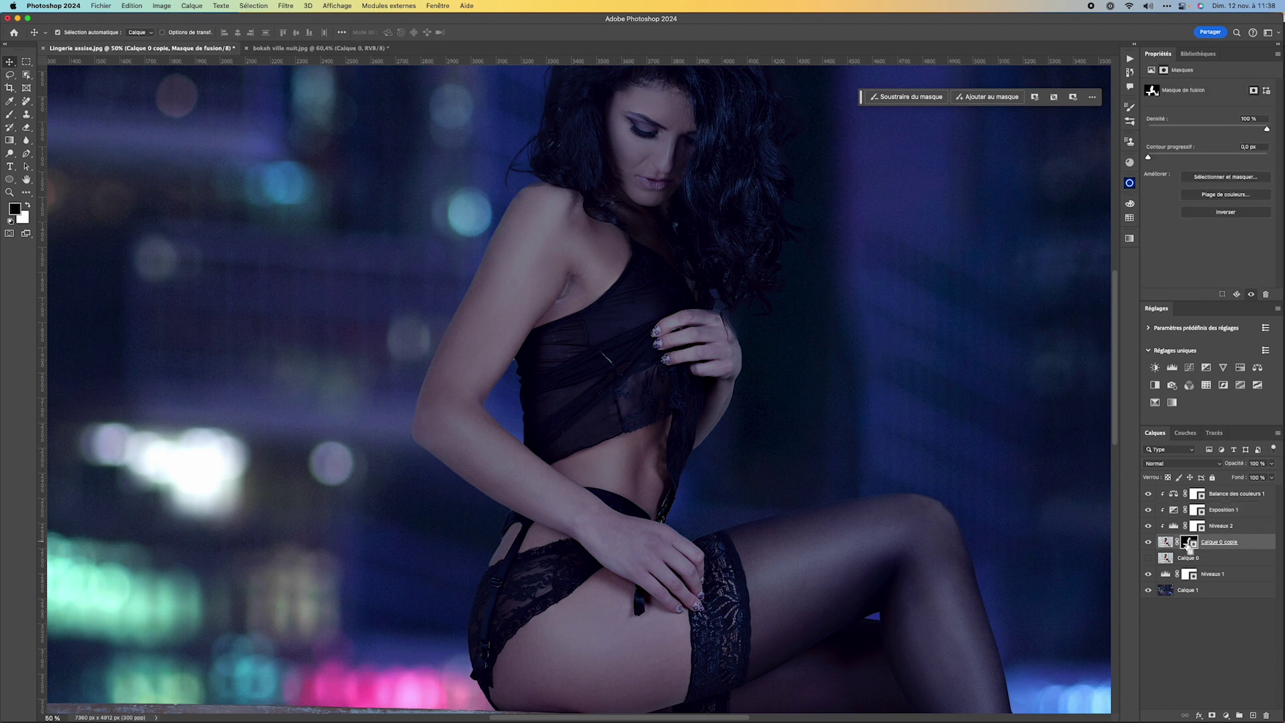
left_click(1189, 546, "super")
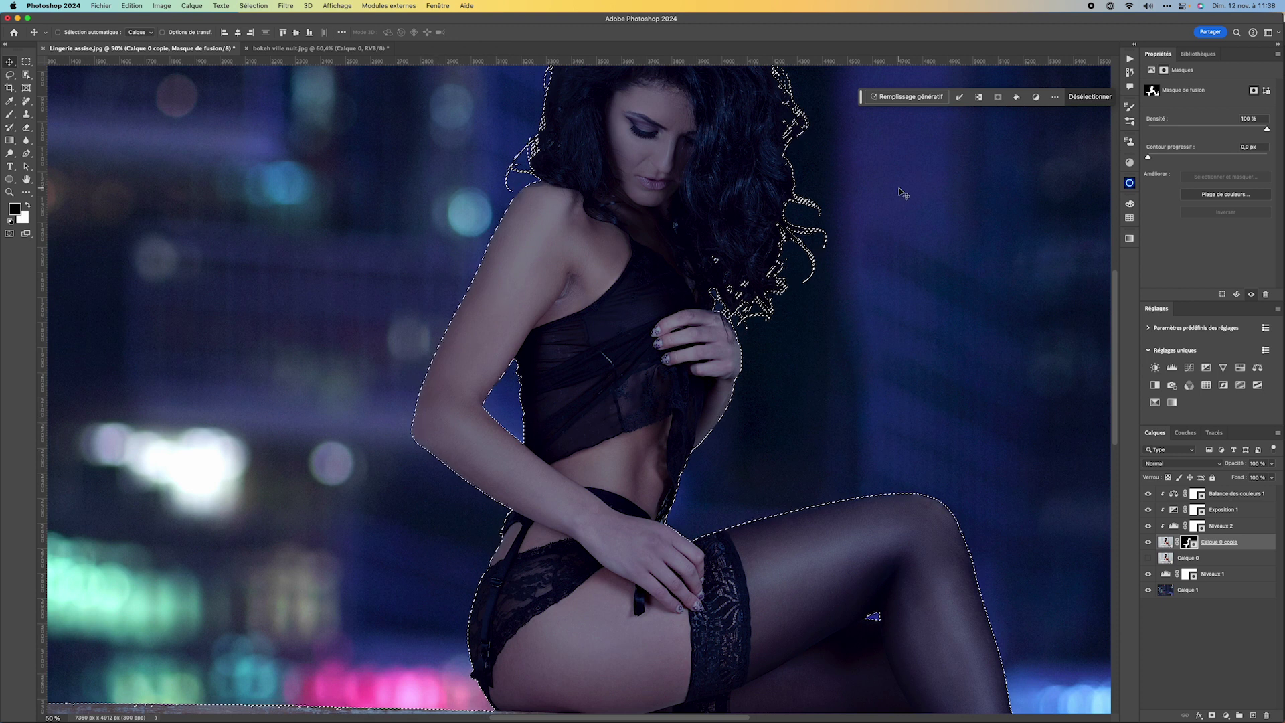
left_click(961, 98)
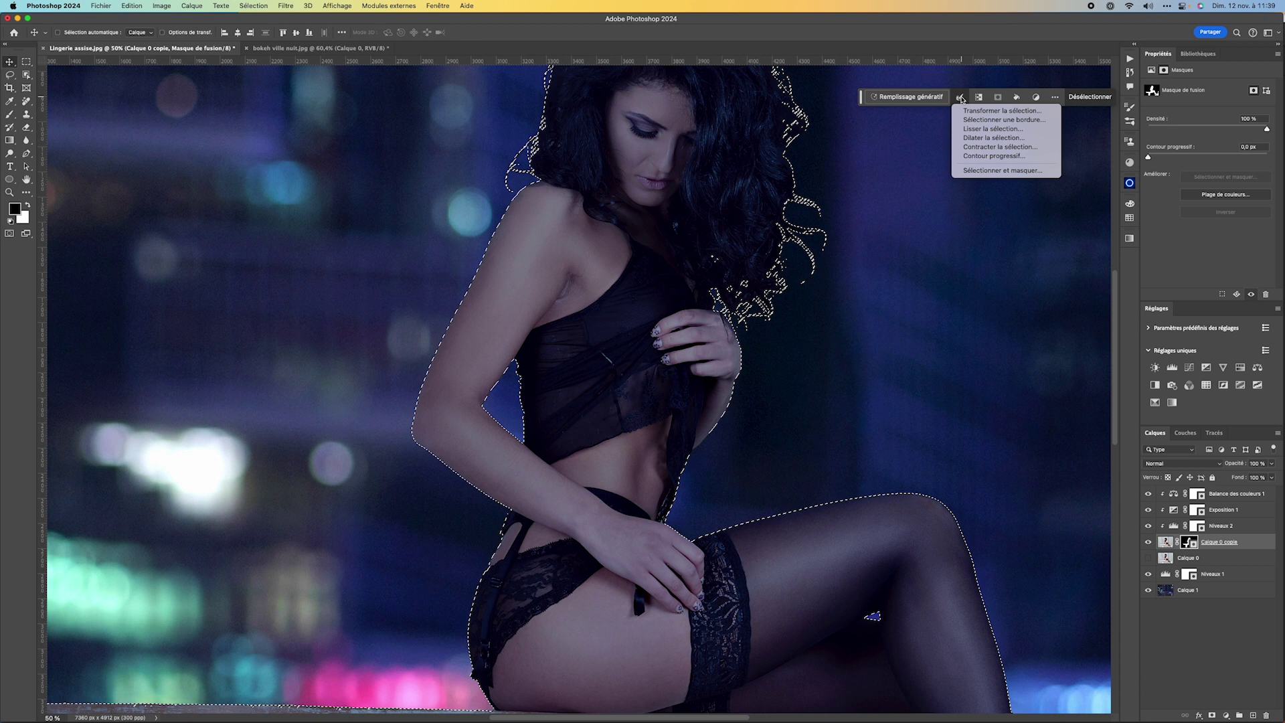
left_click(982, 147)
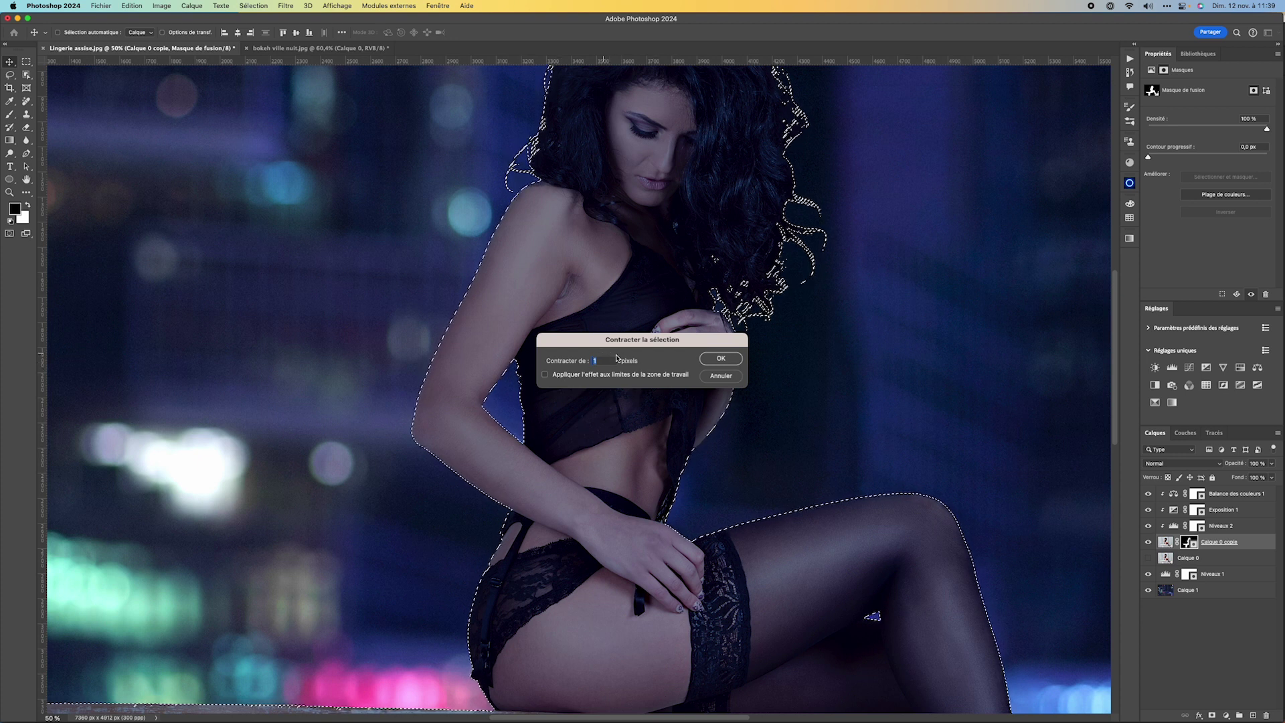
left_click(723, 359)
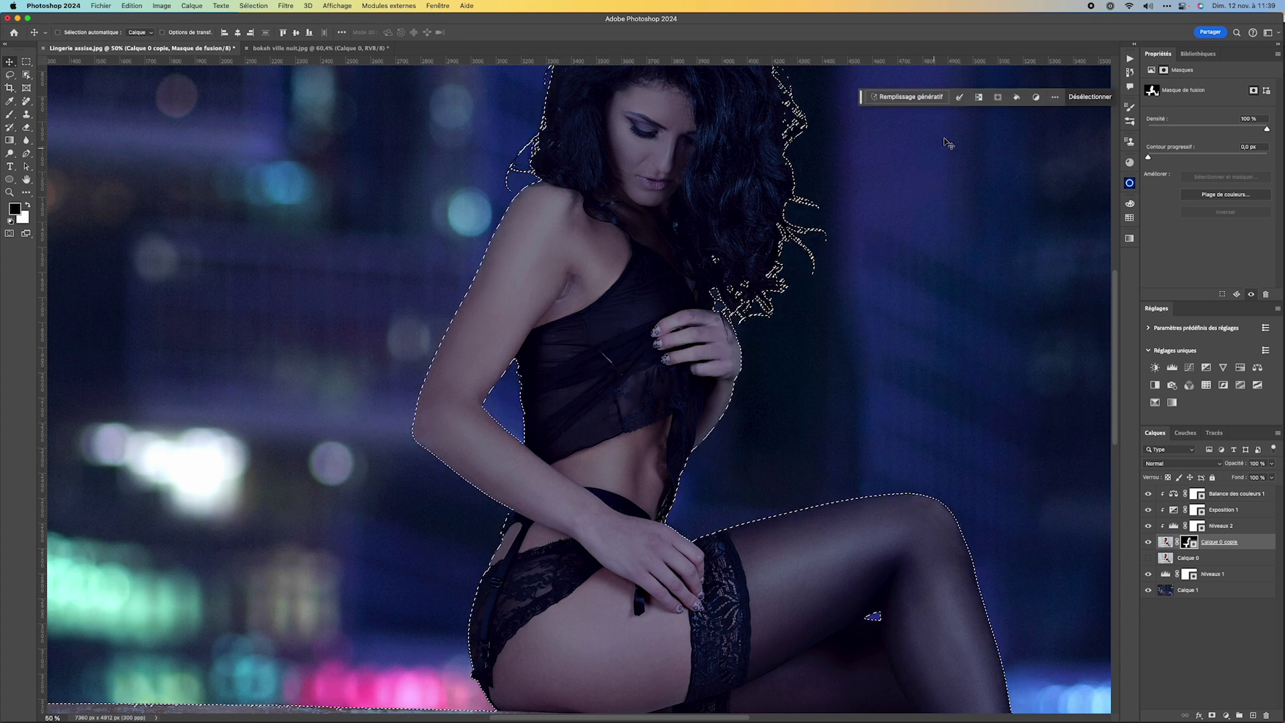
left_click(962, 98)
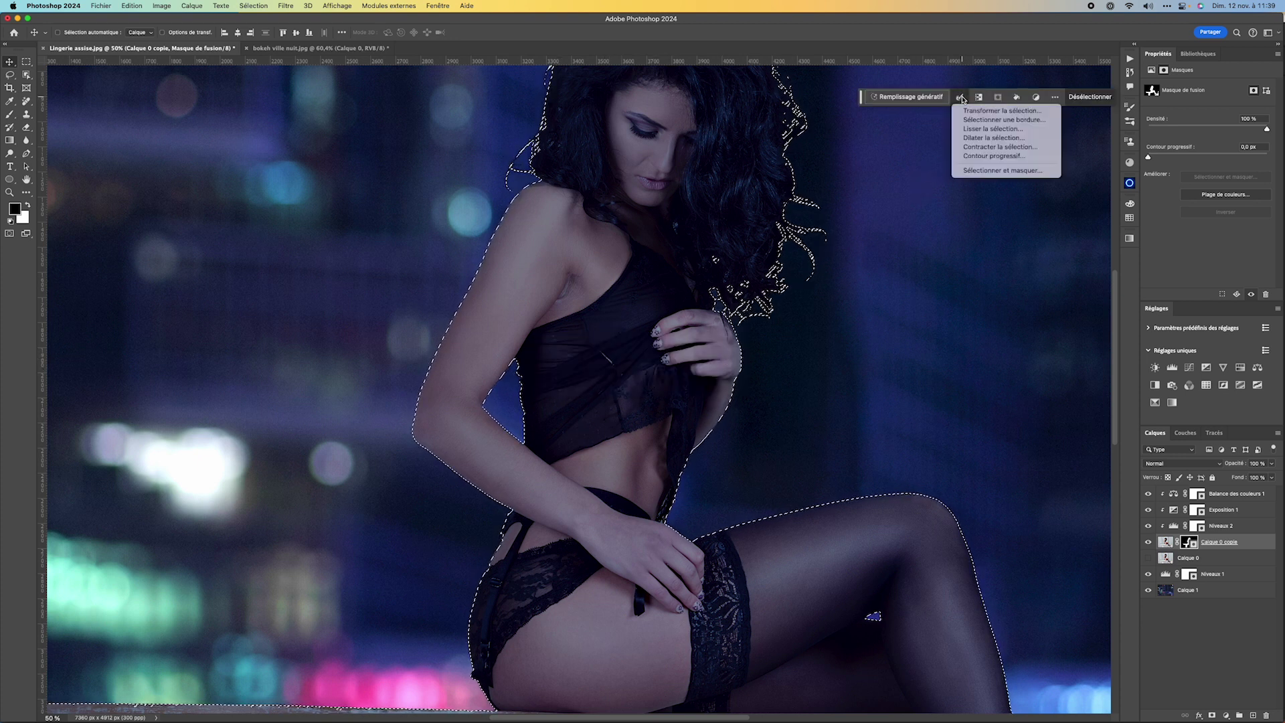
left_click(988, 156)
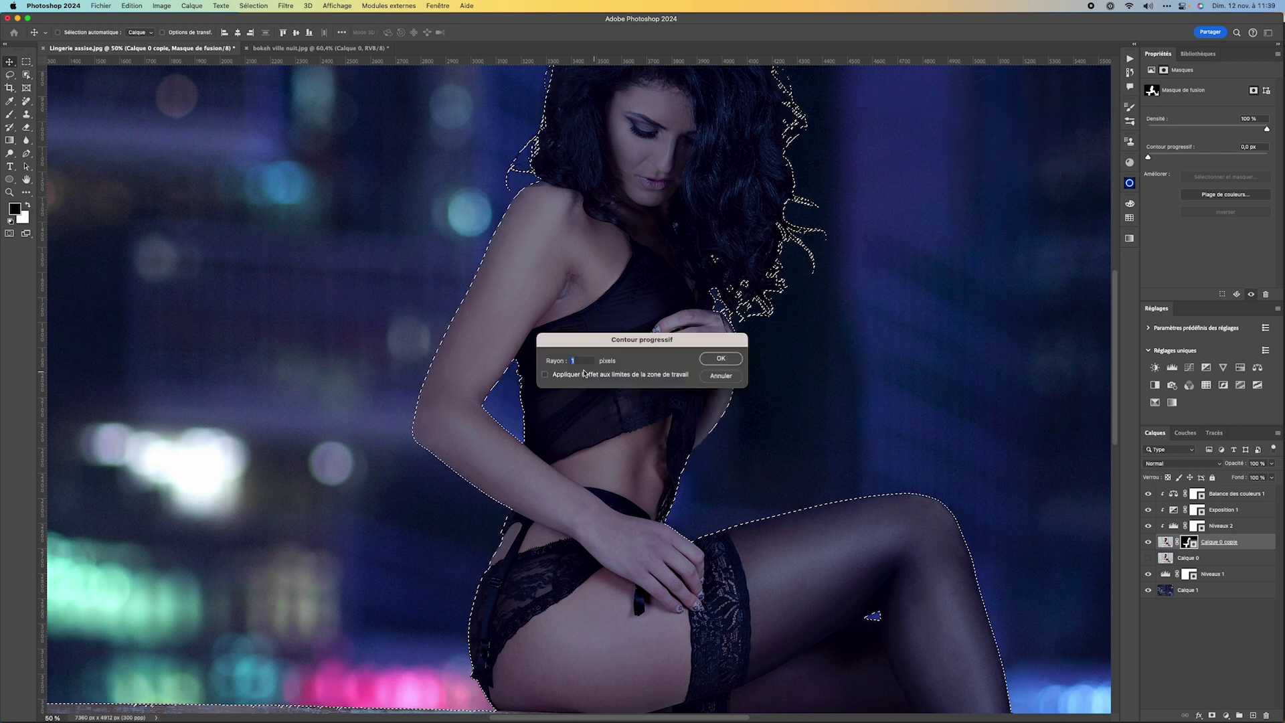
left_click(719, 361)
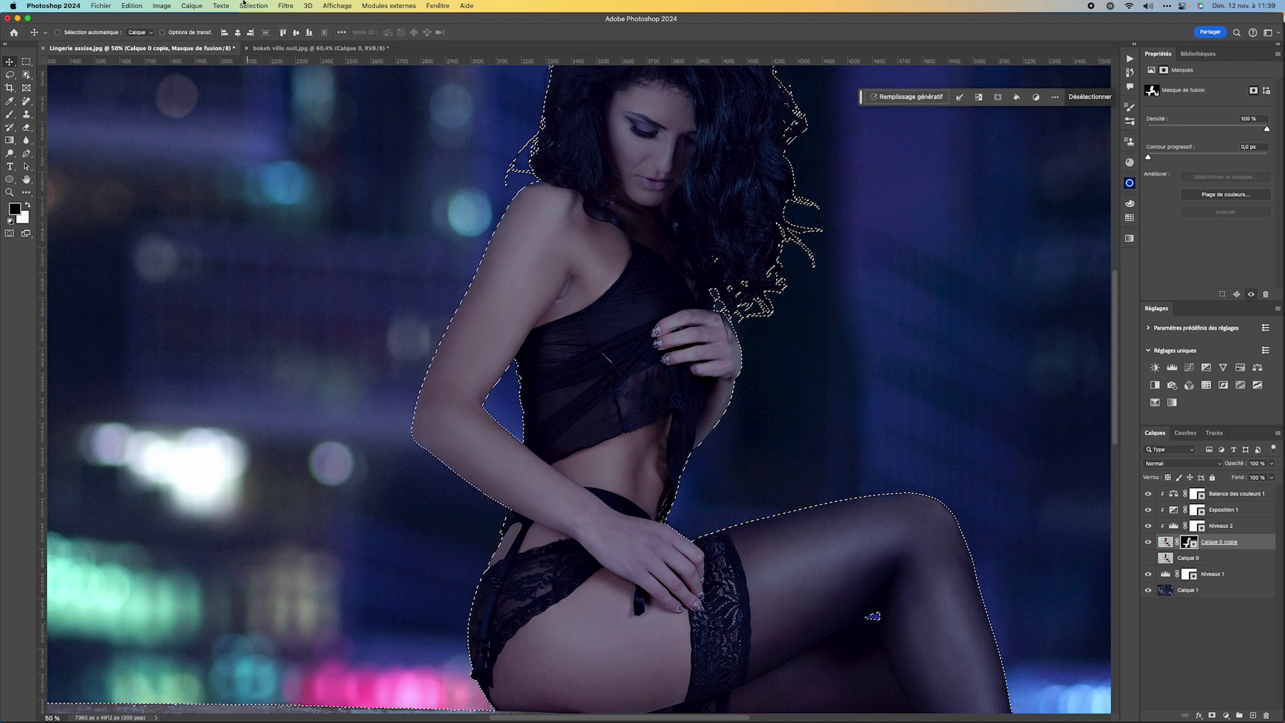
- Invert the contracted selection and hide its outline so the cutout's edge can be judged around the arm
left_click(246, 6)
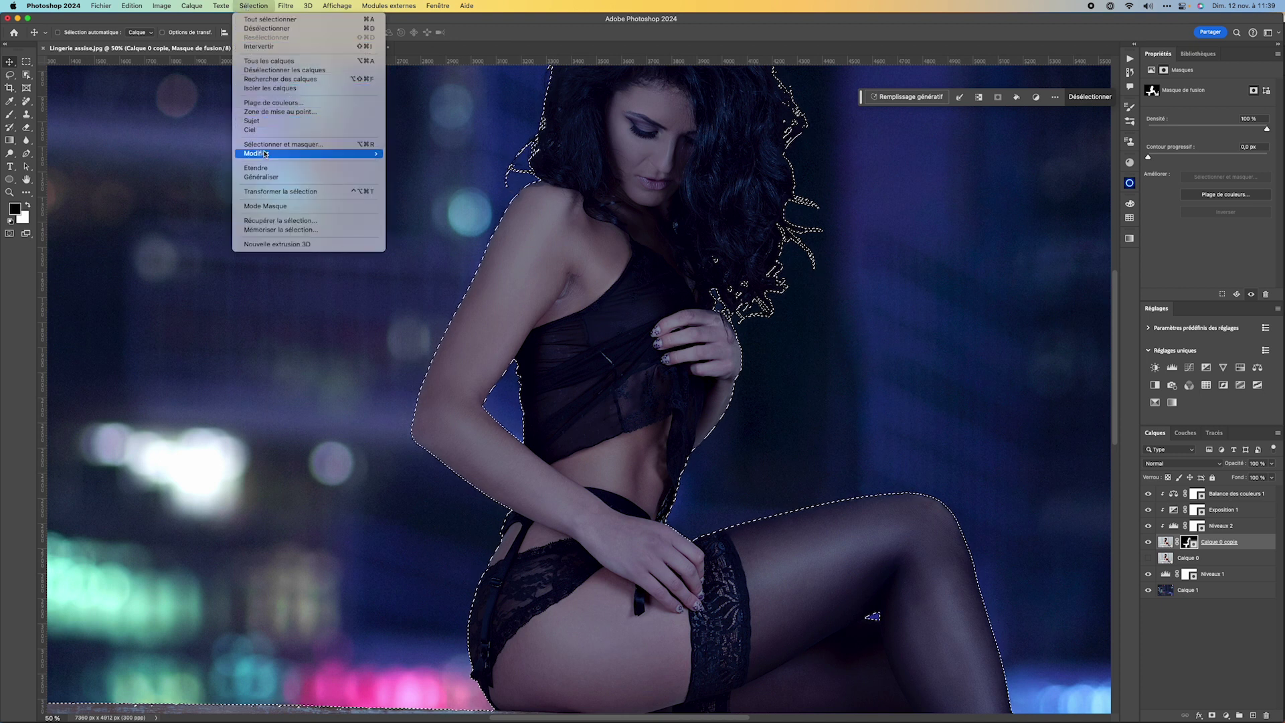
mouse_move(265, 154)
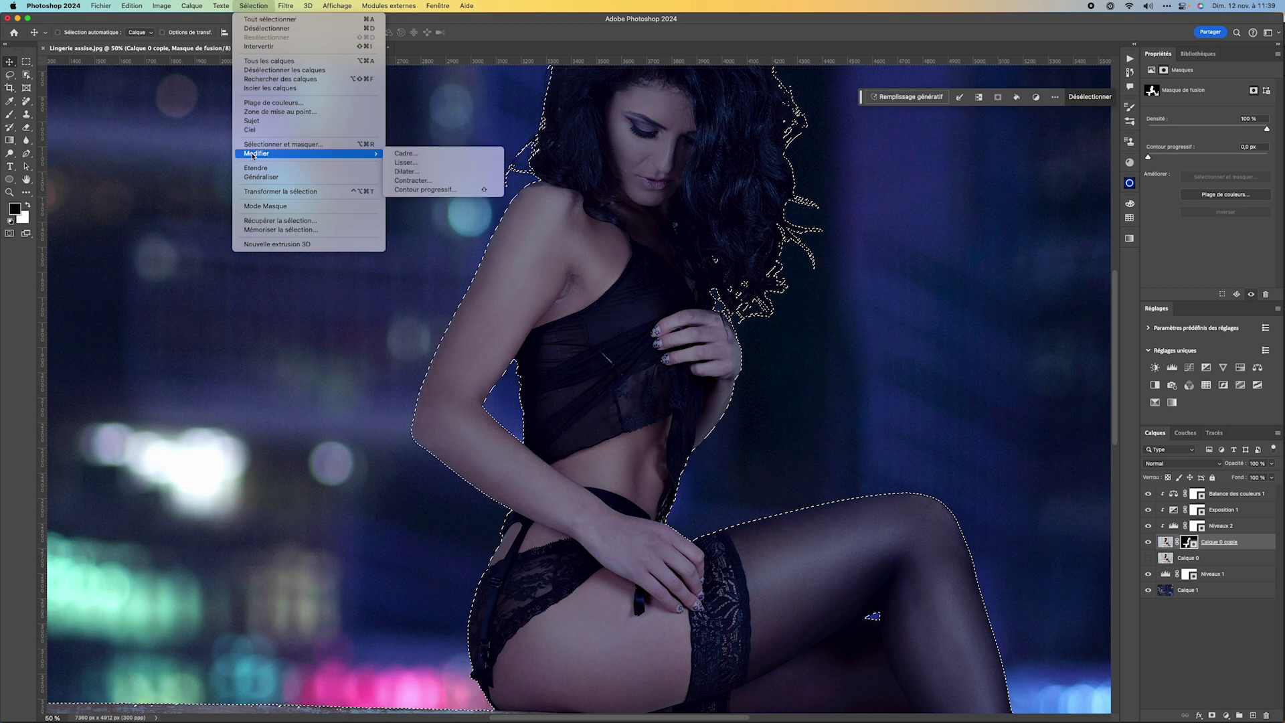
mouse_move(296, 2)
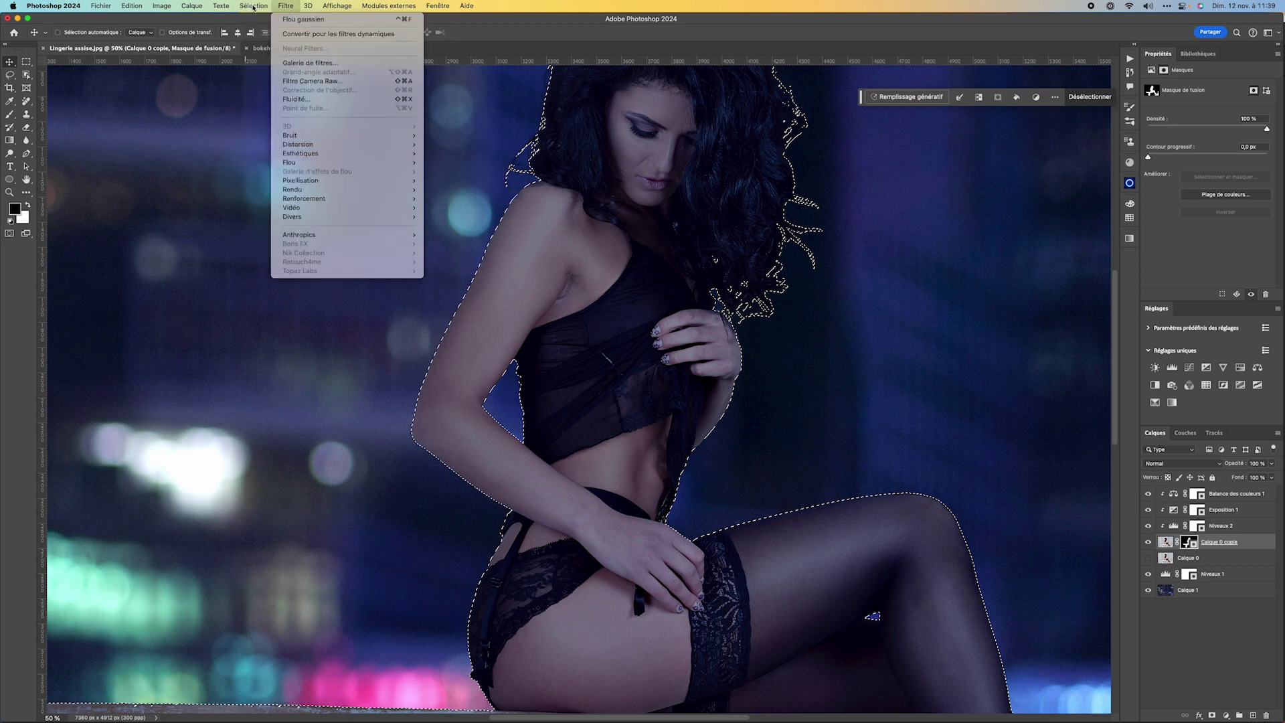
left_click(980, 111)
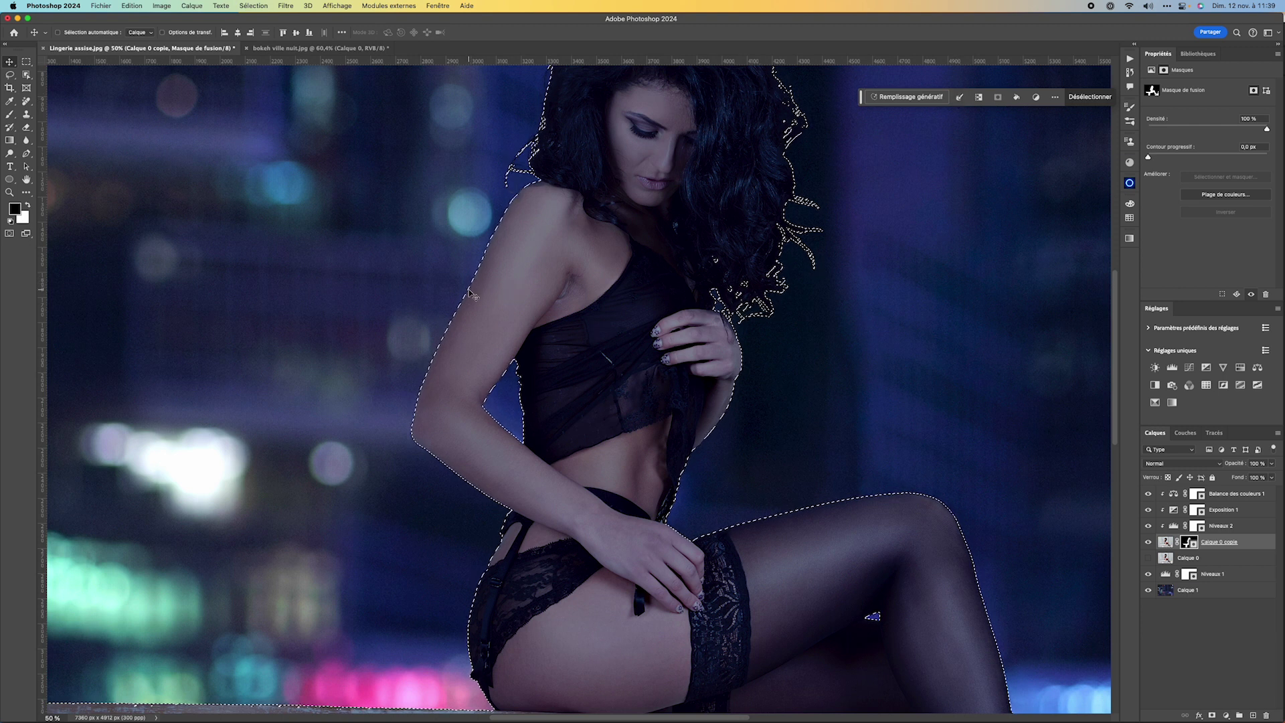
scroll(471, 301, "up", 8)
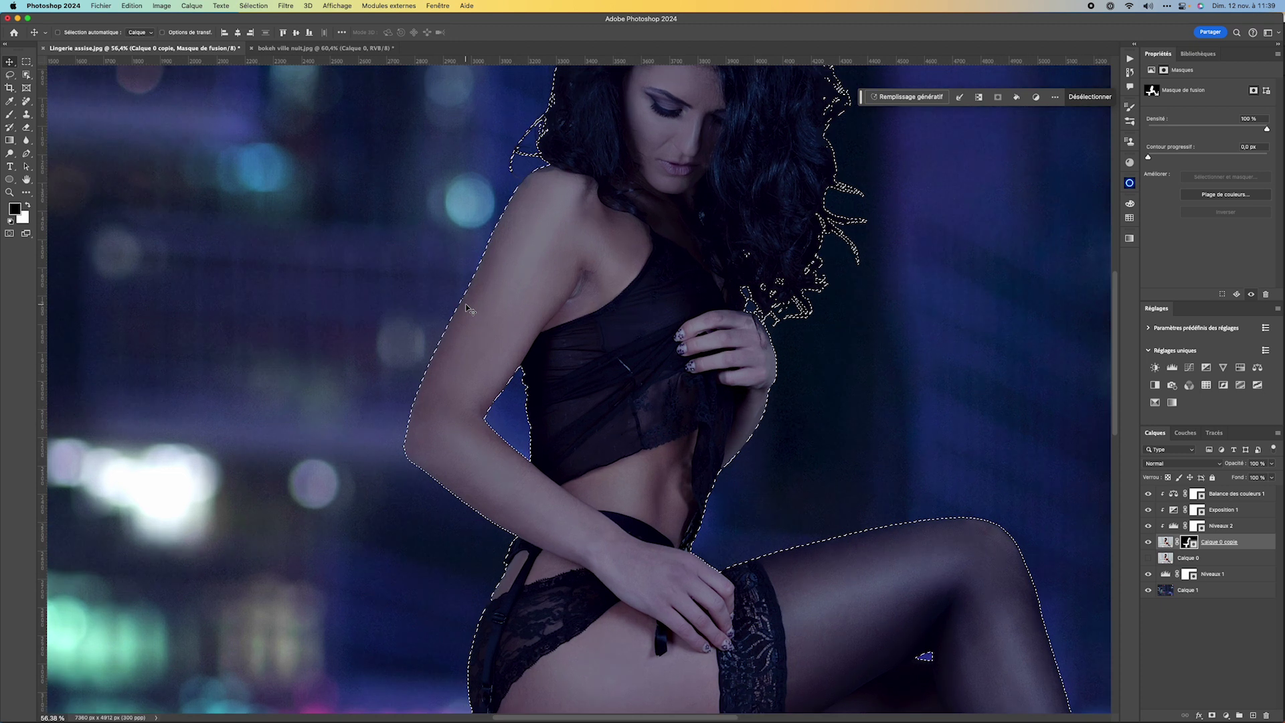
scroll(469, 308, "down", 5)
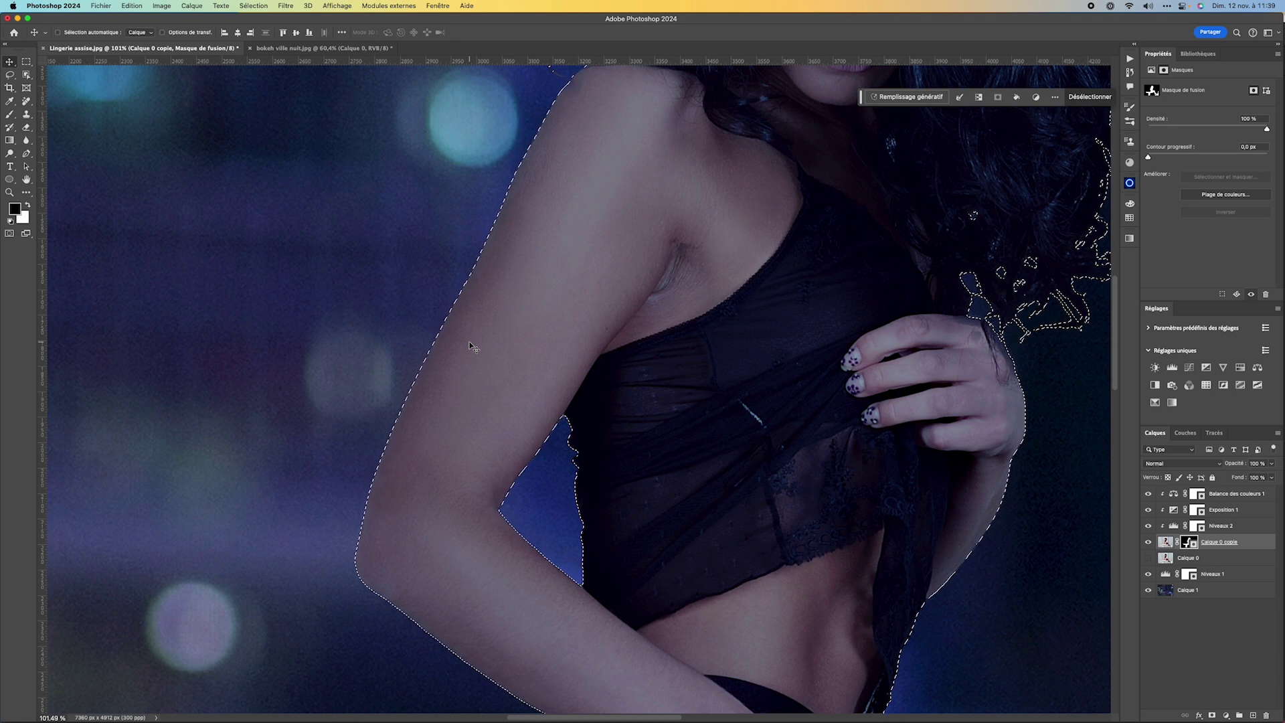
key("super+d")
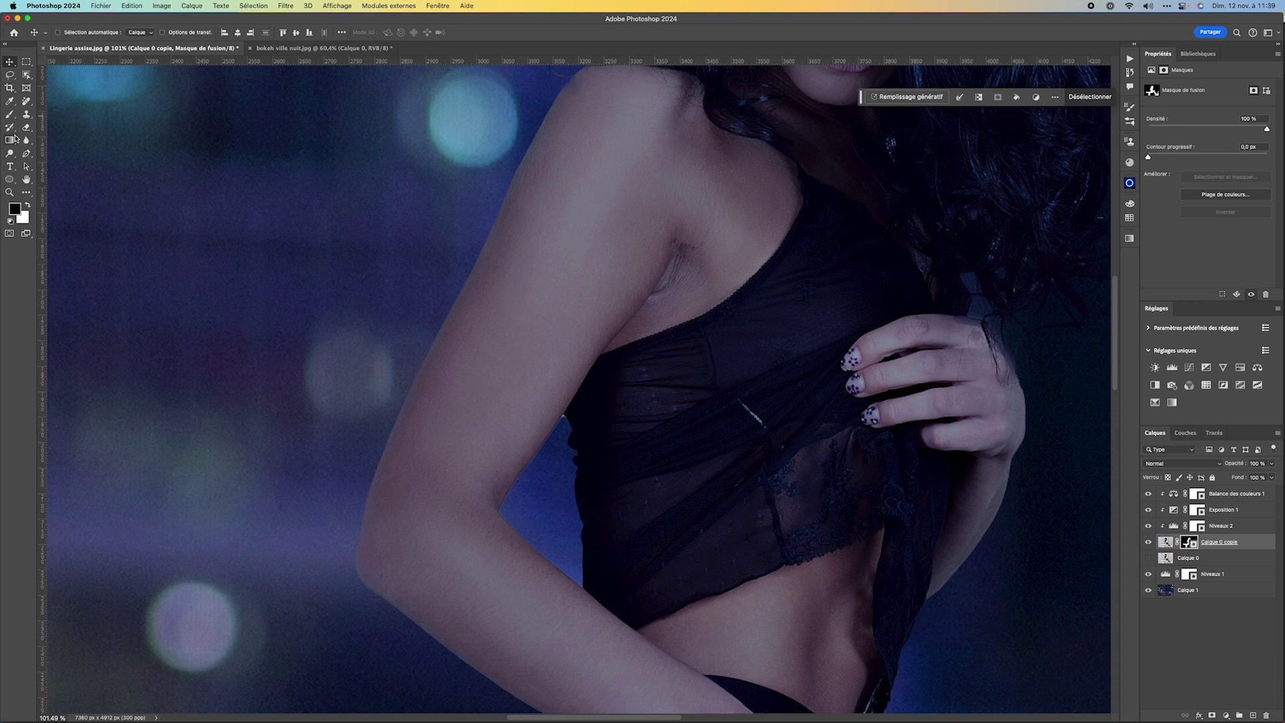
- Paint black with the Brush on the cutout's mask along the bent arm's outer edge and the gap between arm and torso
left_click(10, 115)
left_click_drag(397, 231, 395, 236)
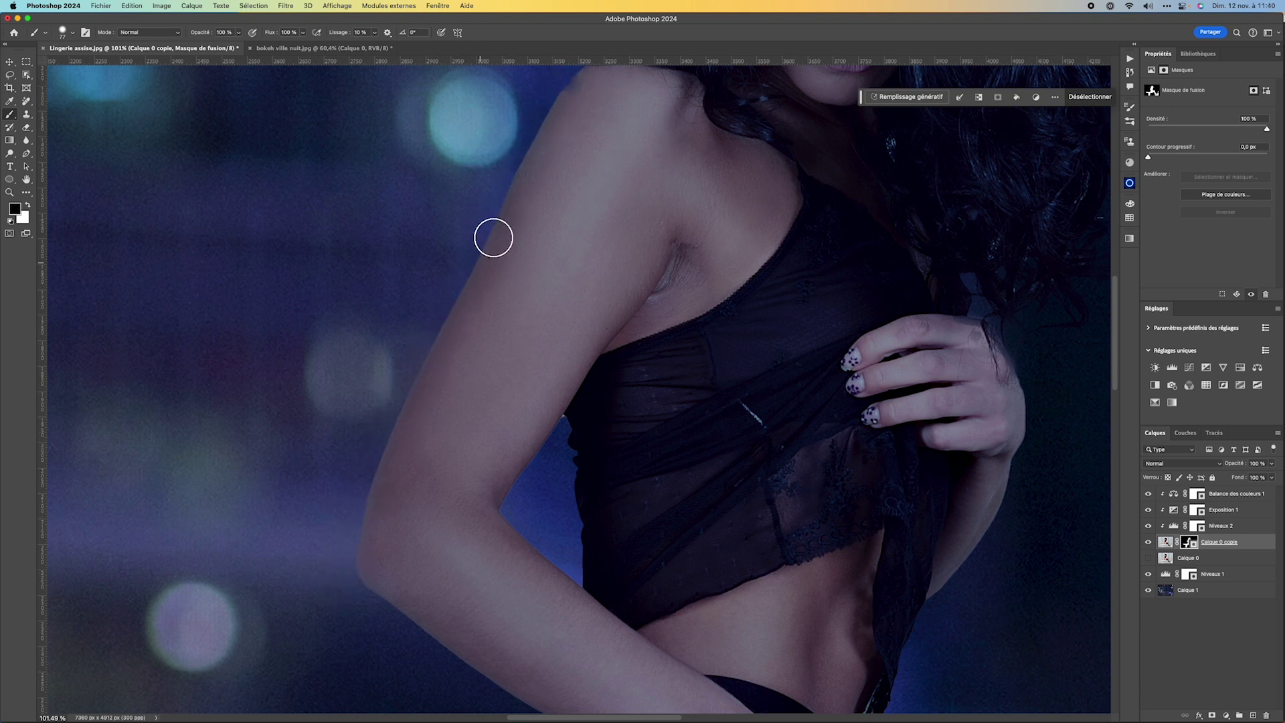
left_click_drag(459, 545, 499, 244)
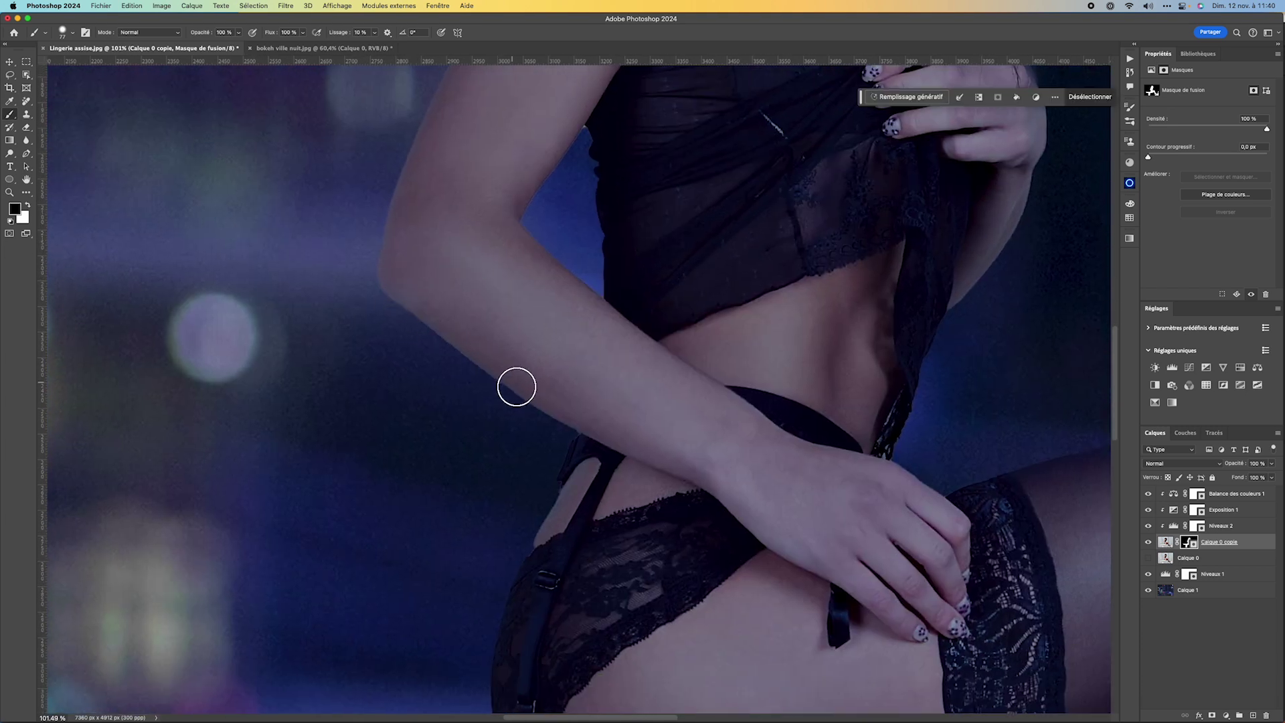
left_click(566, 186, "super")
left_click(566, 186, "super")
mouse_move(566, 187)
left_mouse_down()
mouse_move(542, 364)
mouse_move(560, 330)
mouse_move(530, 335)
left_mouse_up()
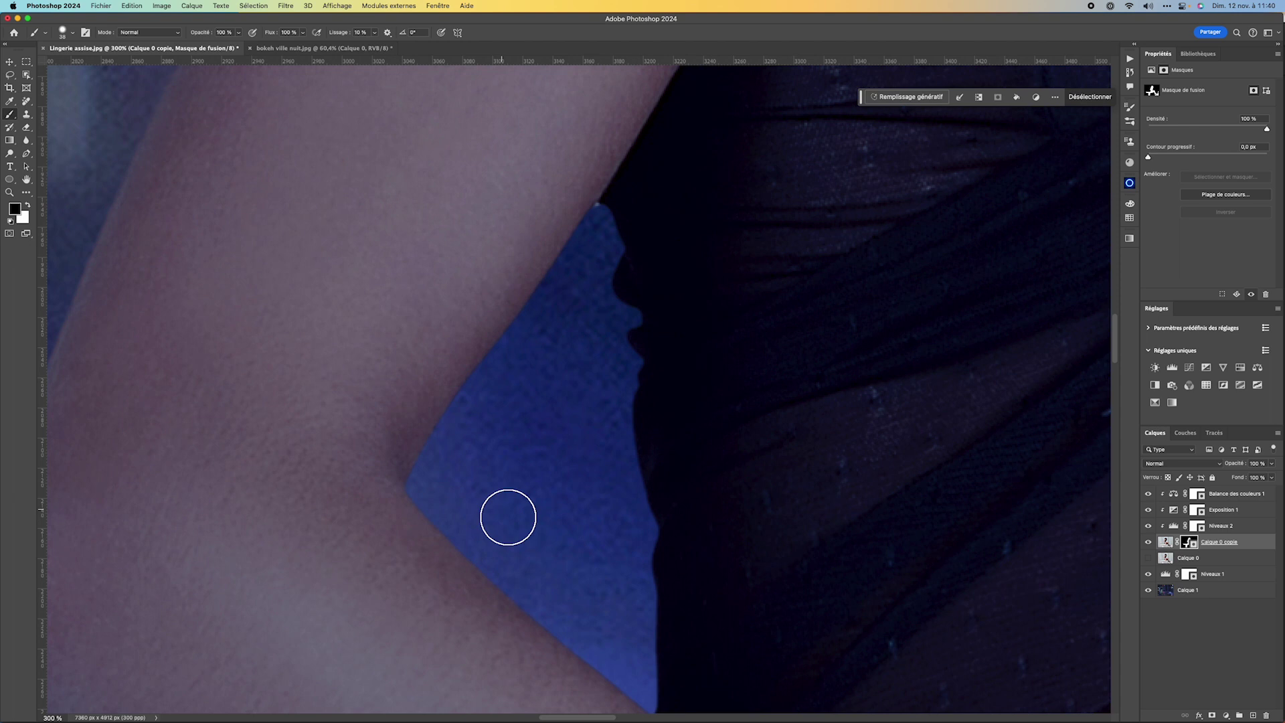
- Brush black on the mask along the forearm's underside, the waist and the hip, down to the strap at the tabletop
scroll(508, 518, "down", 10)
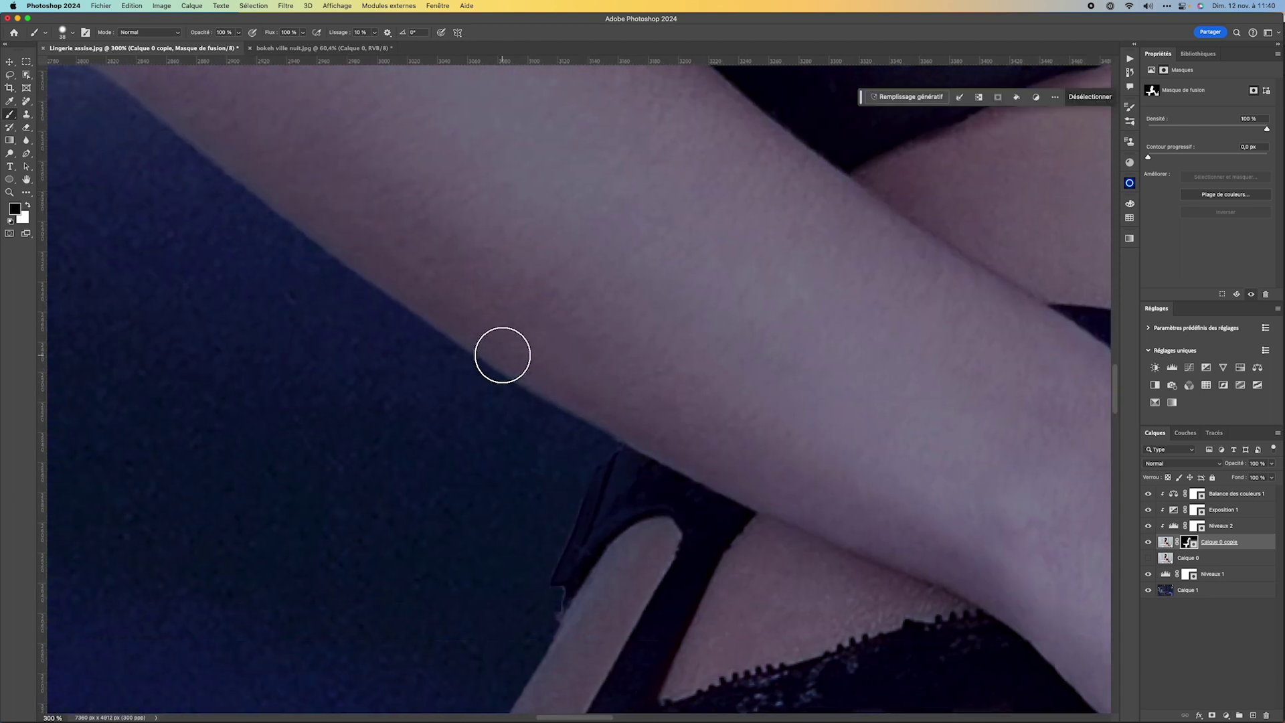
mouse_move(602, 430)
left_mouse_down()
mouse_move(665, 184)
mouse_move(613, 356)
mouse_move(628, 350)
mouse_move(555, 504)
left_mouse_up()
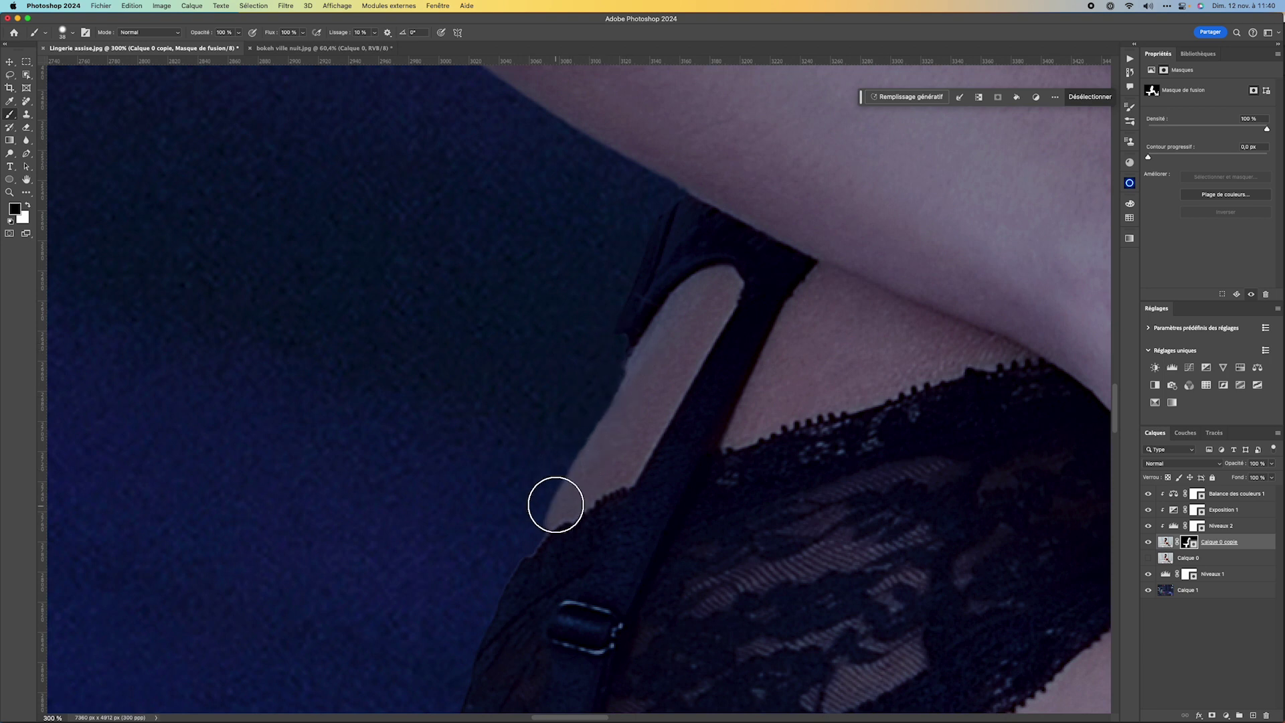
mouse_move(692, 210)
left_mouse_down()
mouse_move(554, 468)
mouse_move(506, 591)
mouse_move(692, 177)
left_mouse_up()
left_click_drag(621, 358, 611, 559)
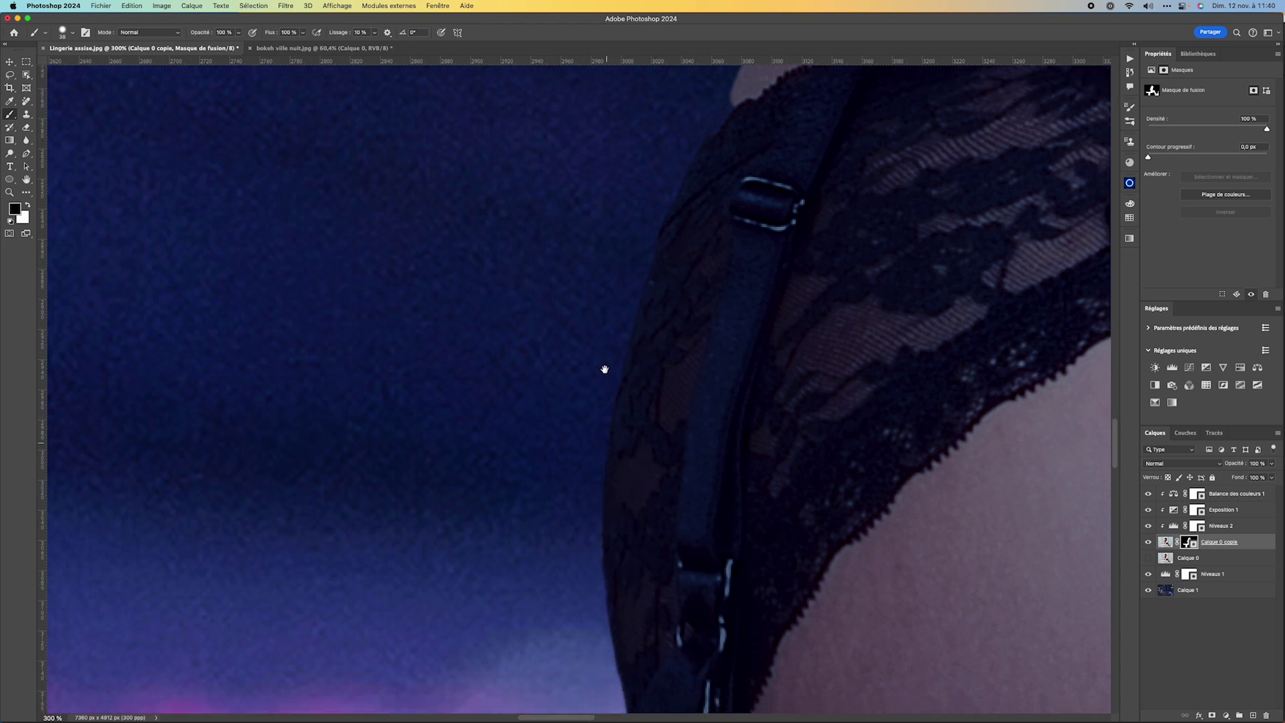
left_click_drag(603, 367, 548, 225)
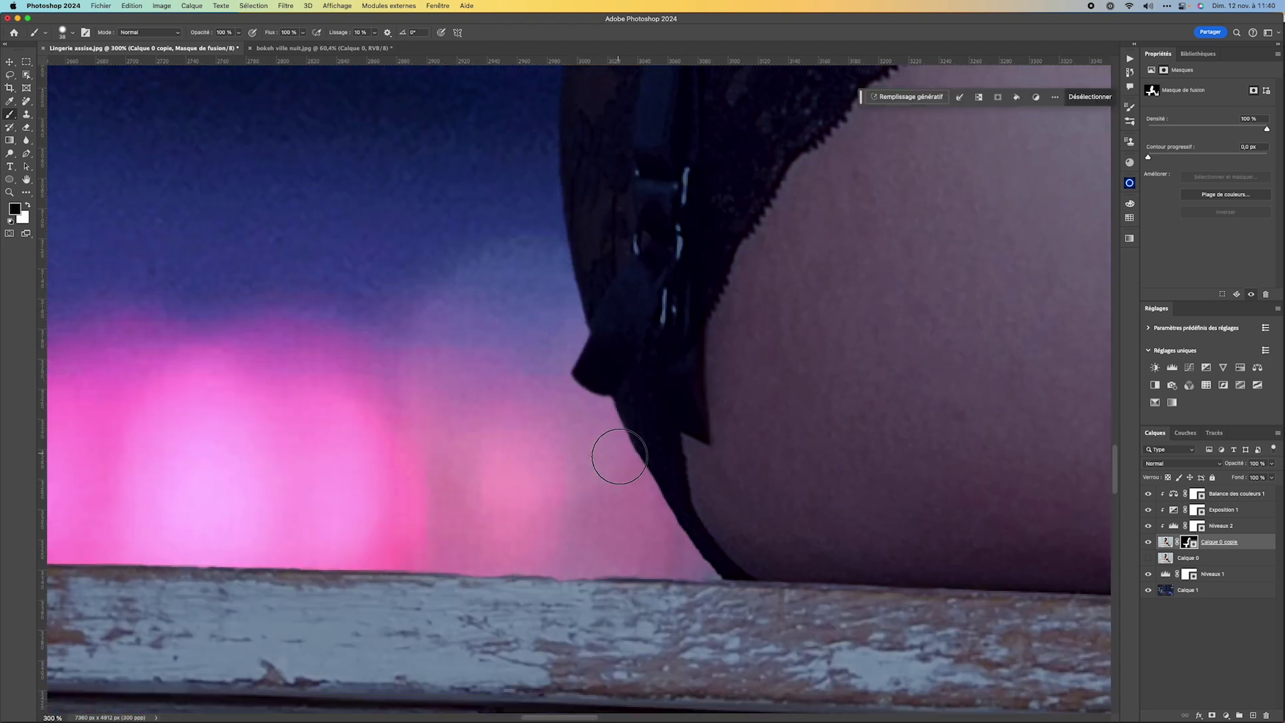
left_click(548, 474)
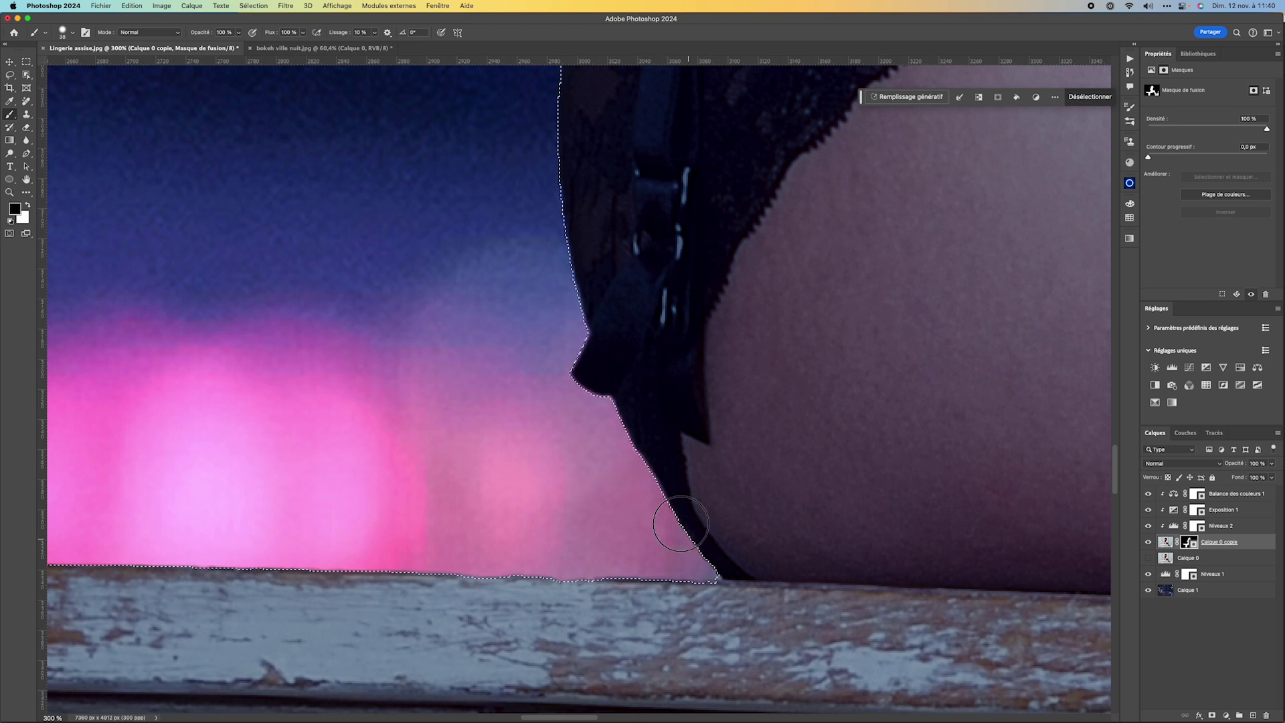
mouse_move(669, 531)
left_mouse_down()
mouse_move(702, 573)
mouse_move(683, 543)
left_mouse_up()
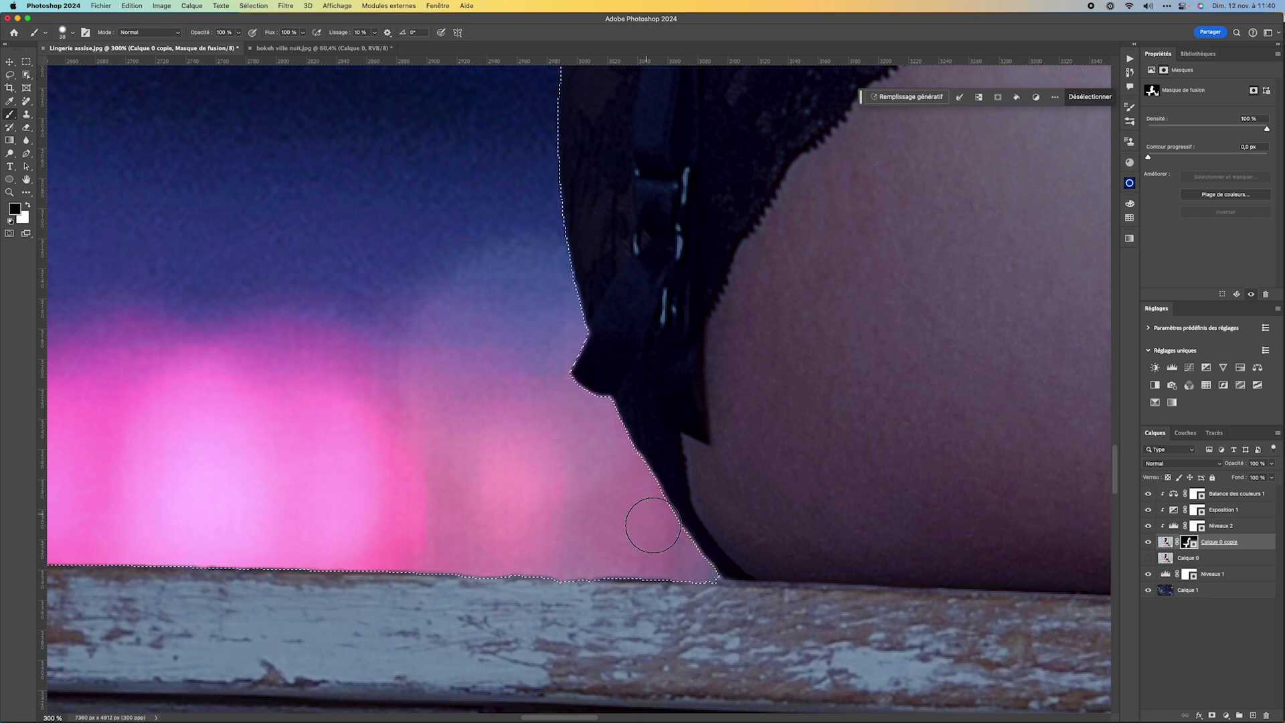
- With the selection outline shown, brush the mask edge around the hand and wrist holding the top, and hide the outline
left_click_drag(577, 161, 562, 620)
left_click_drag(660, 393, 597, 363)
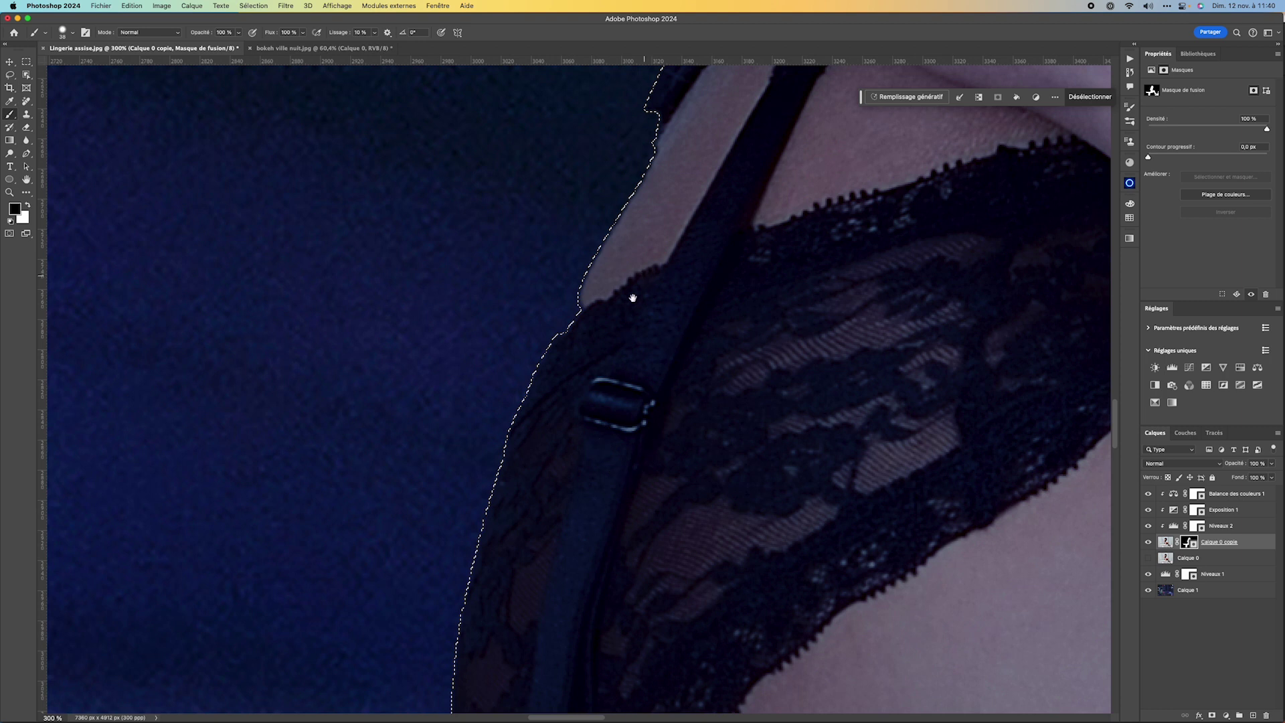
scroll(633, 297, "right", 15)
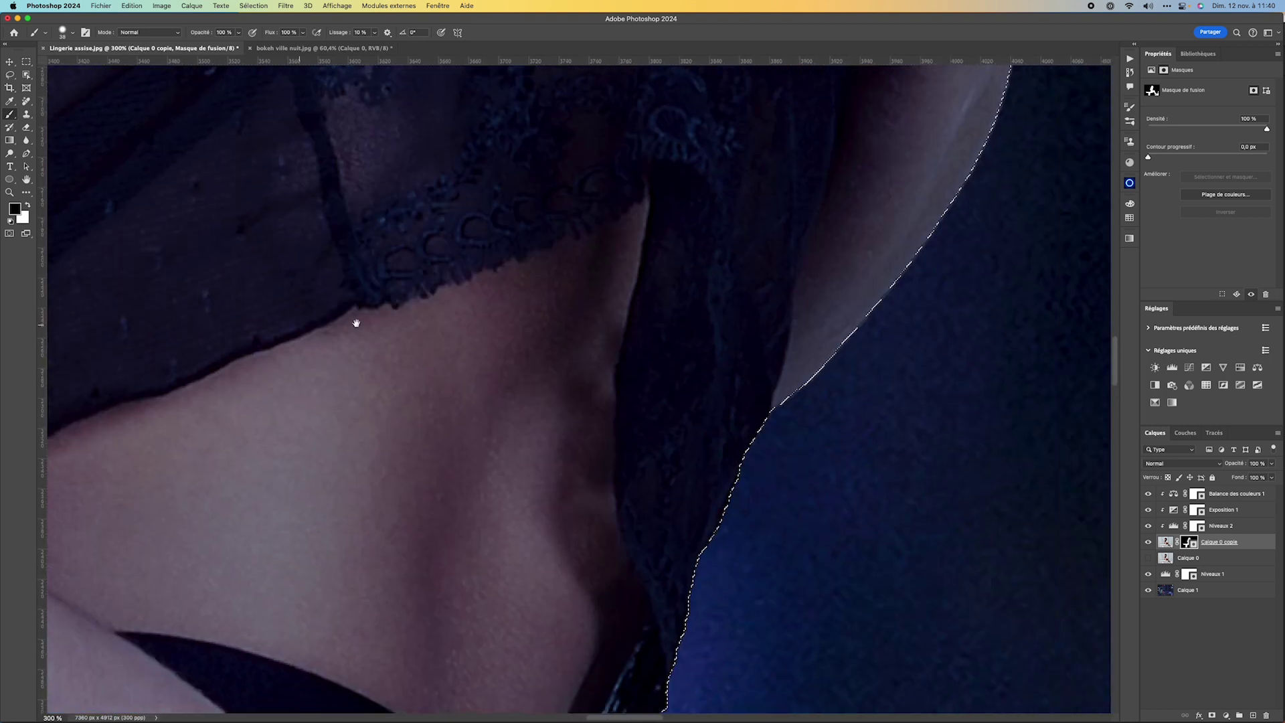
scroll(369, 324, "right", 10)
left_click_drag(381, 324, 373, 556)
left_click_drag(550, 361, 510, 557)
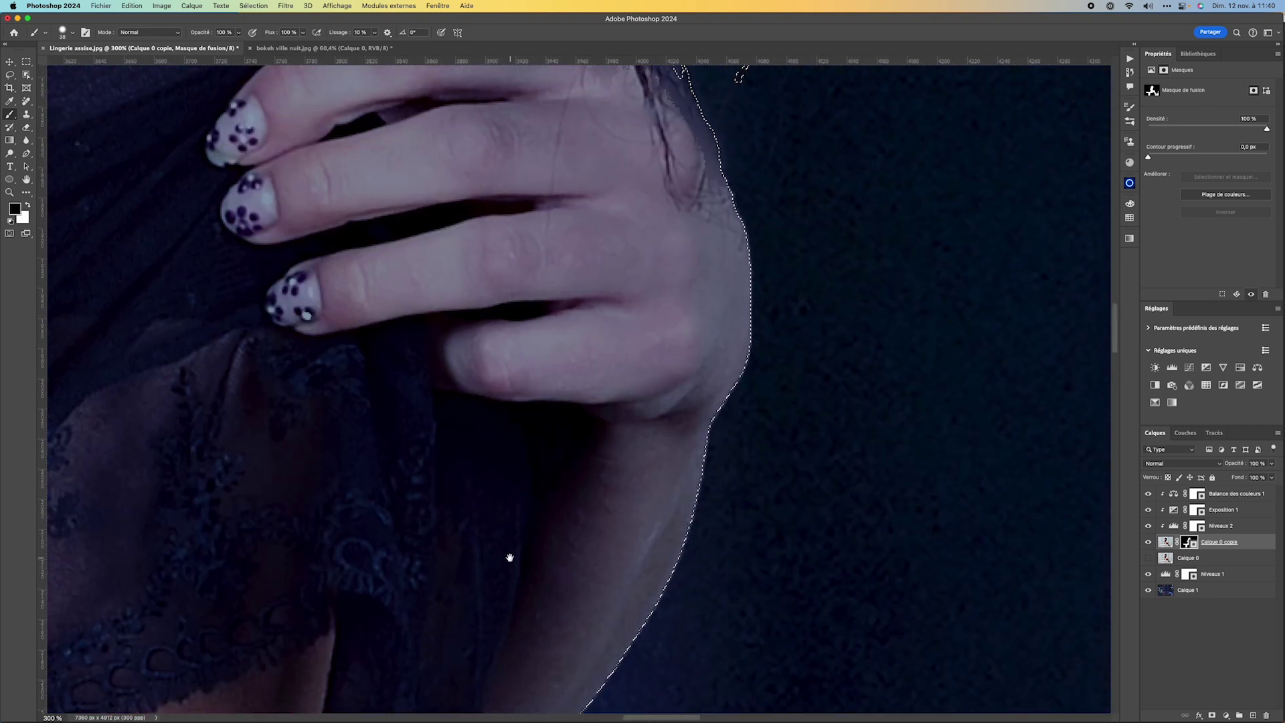
mouse_move(739, 381)
left_mouse_down()
mouse_move(700, 514)
mouse_move(634, 620)
mouse_move(631, 674)
left_mouse_up()
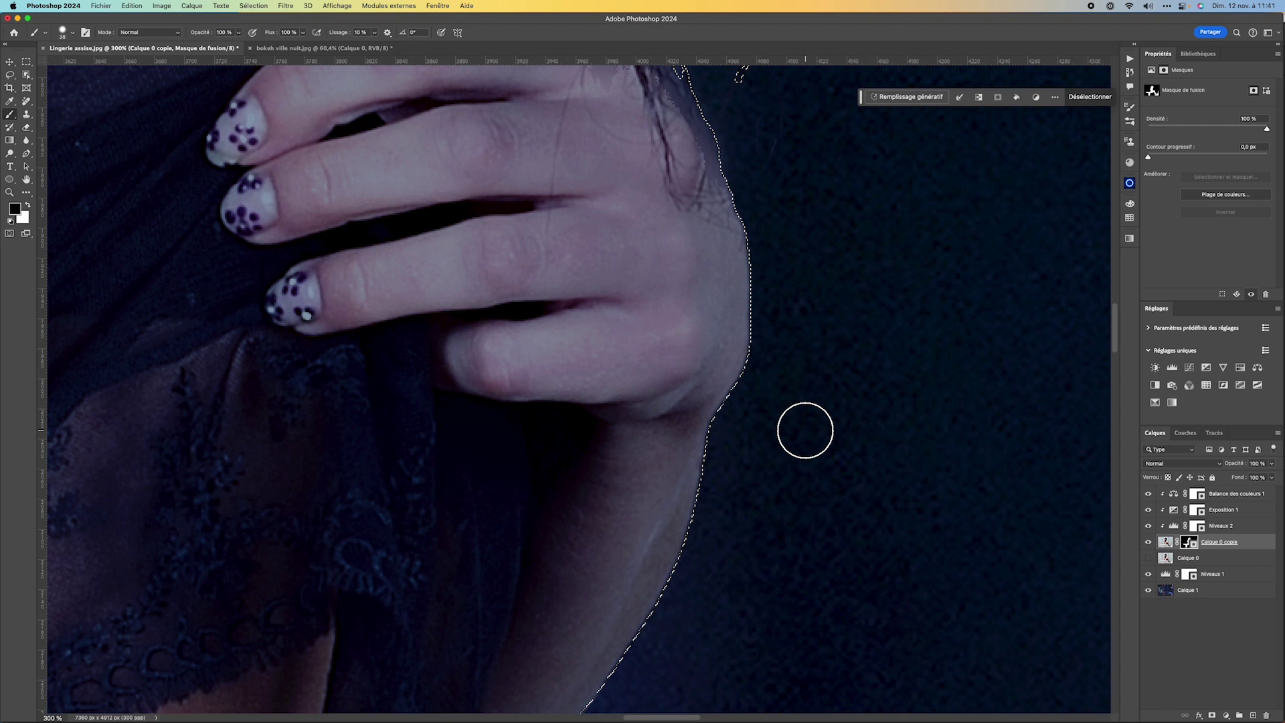
key("super+d")
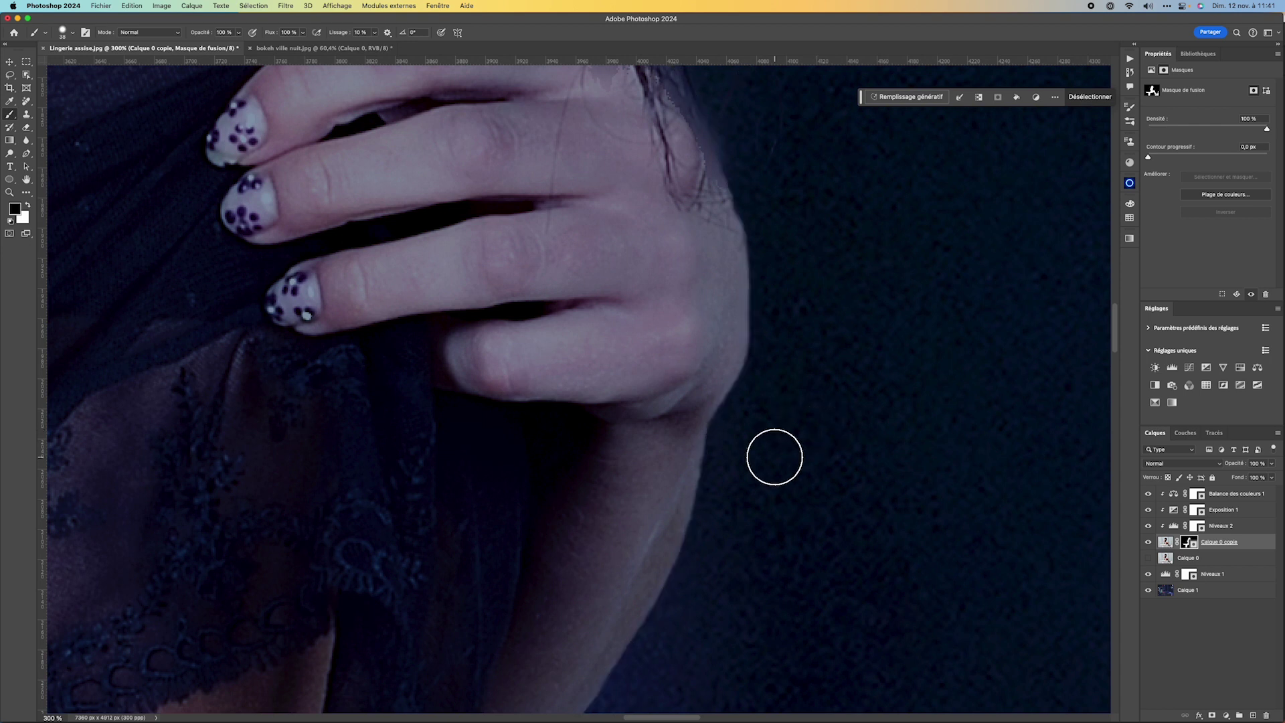
- Brush black on the cutout's mask along the hip strap, the resting hand and the stockinged thigh's upper edge, round to the knee
scroll(781, 474, "down", 10)
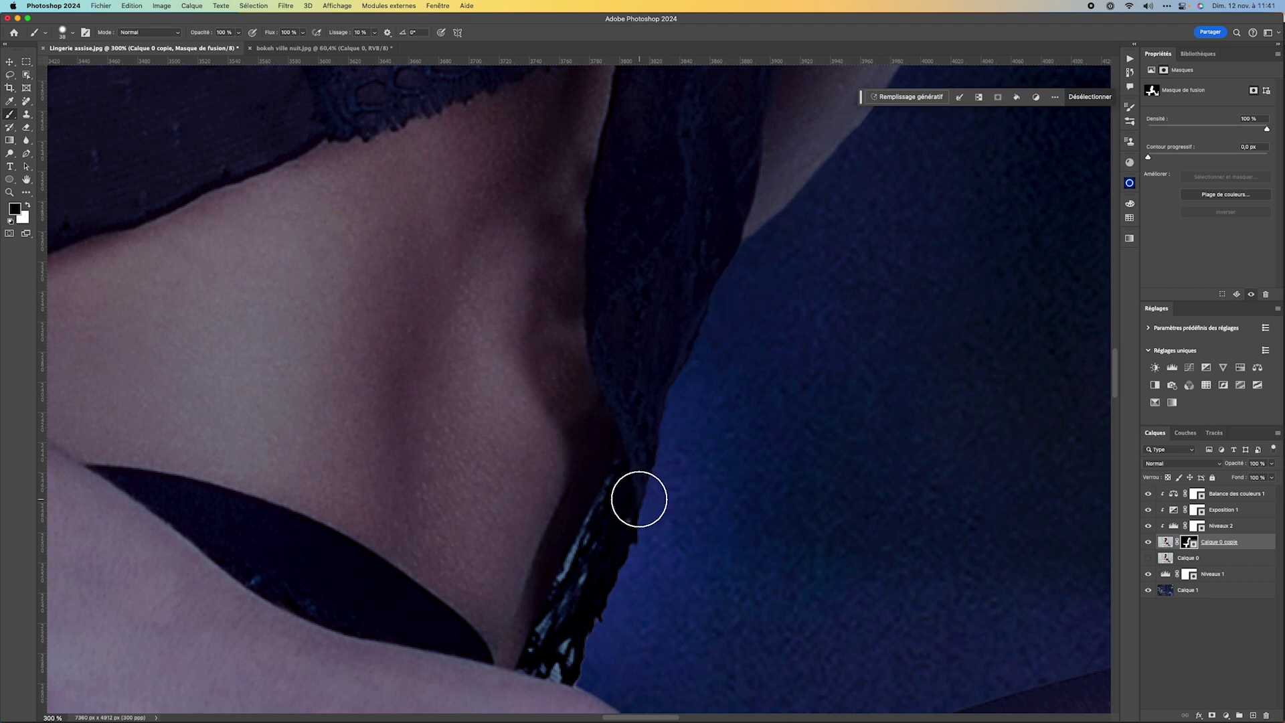
left_click_drag(714, 614, 745, 261)
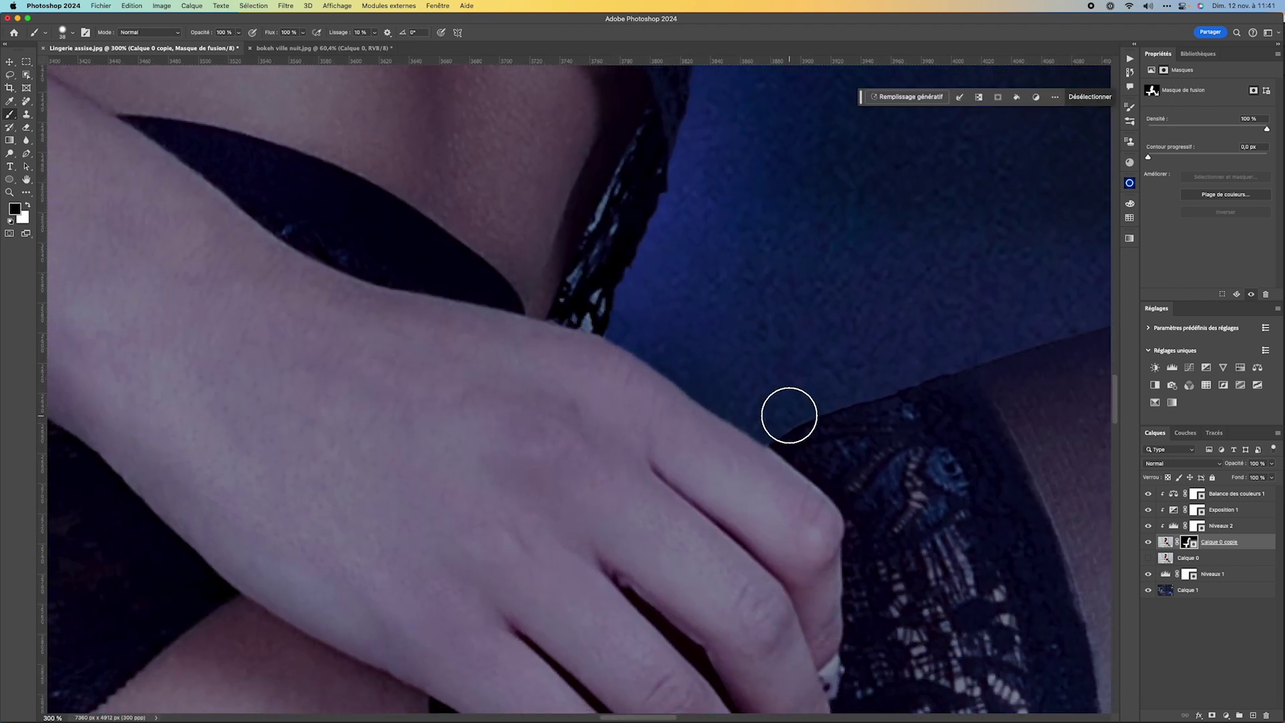
mouse_move(995, 321)
left_mouse_down()
mouse_move(571, 478)
mouse_move(581, 471)
left_mouse_up()
left_click_drag(1028, 376, 496, 437)
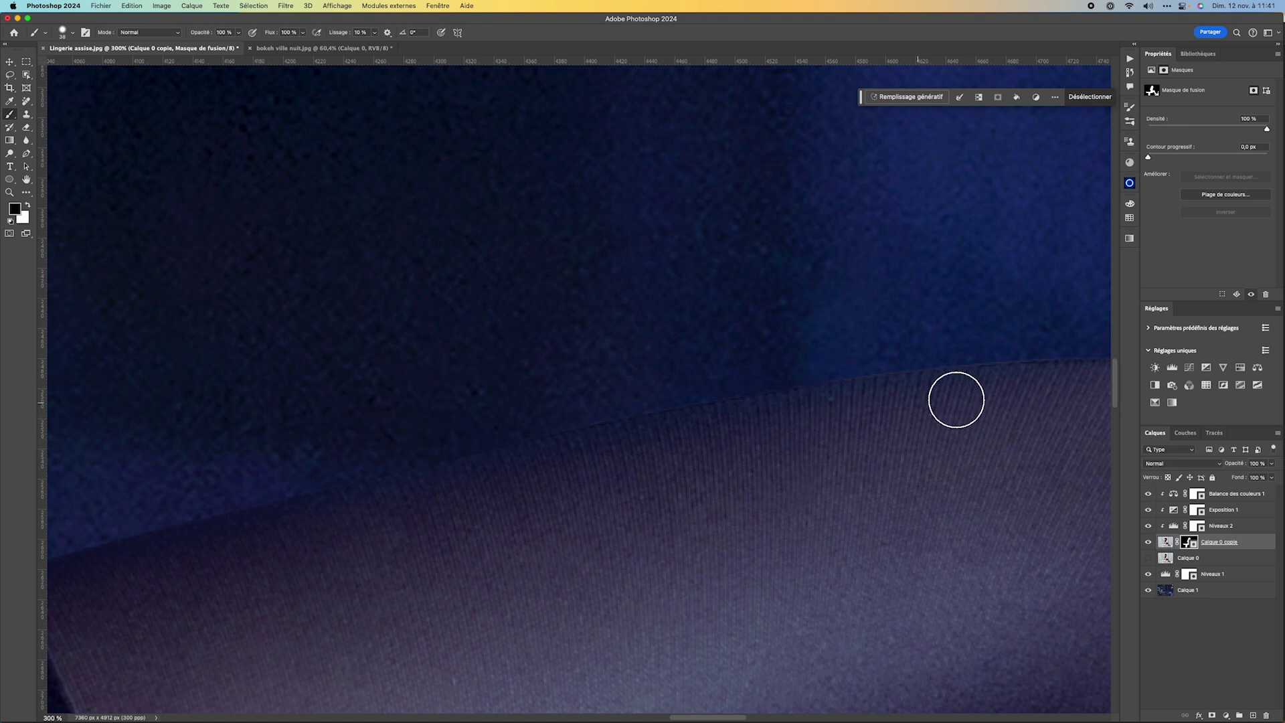
left_click_drag(1001, 333, 580, 363)
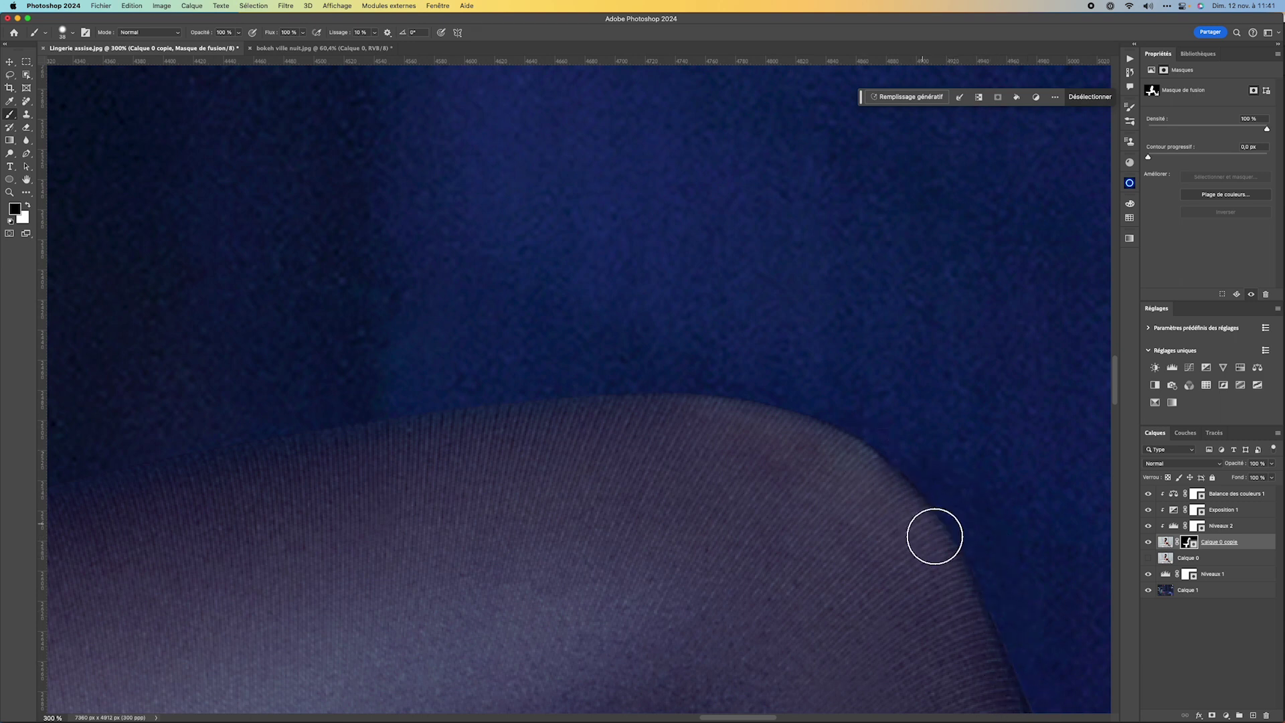
mouse_move(953, 500)
left_mouse_down()
mouse_move(720, 175)
mouse_move(689, 178)
left_mouse_up()
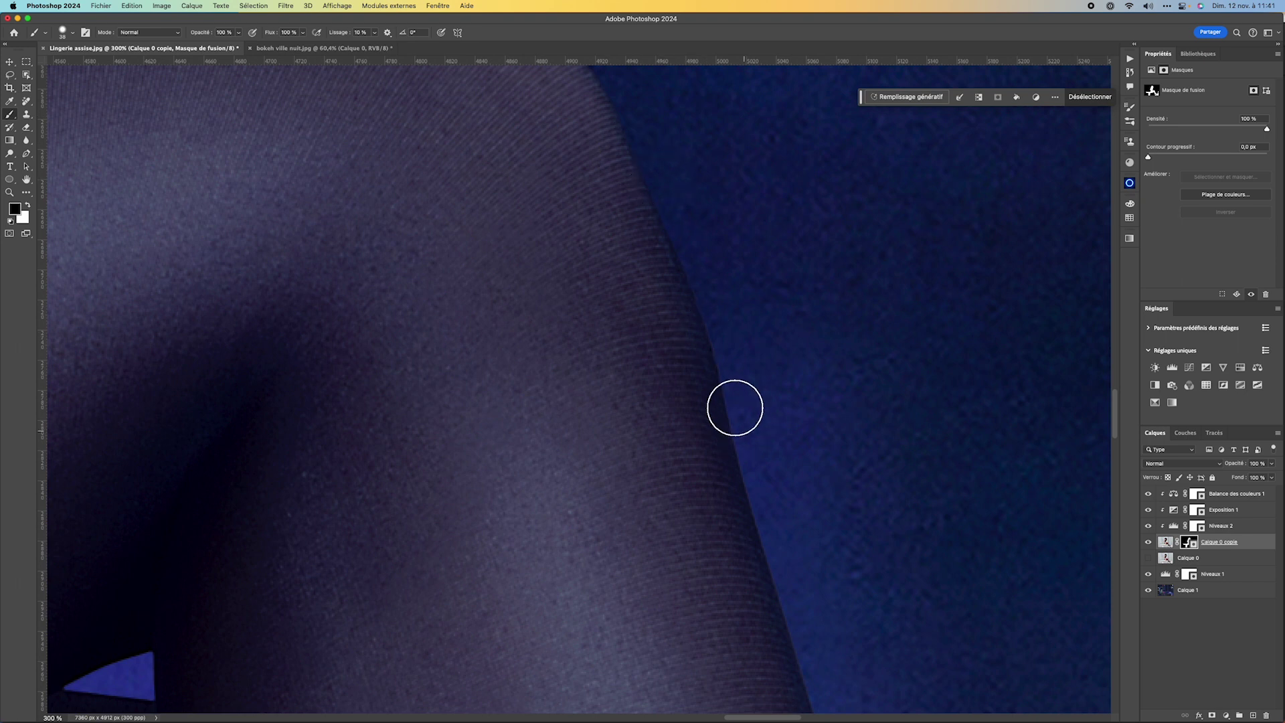
- Paint black on the mask edge down the front of the shin, from below the knee to where the other leg emerges
mouse_move(800, 640)
left_mouse_down()
mouse_move(792, 298)
mouse_move(746, 266)
left_mouse_up()
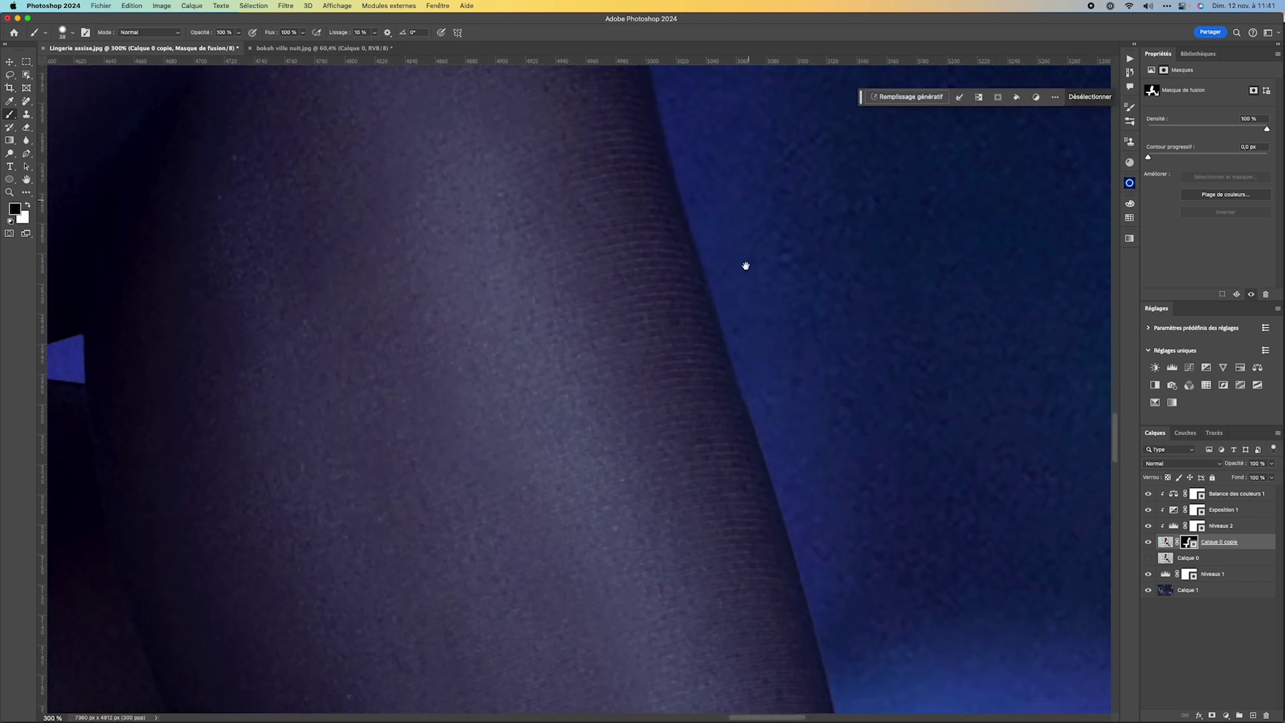
left_click_drag(864, 492, 835, 206)
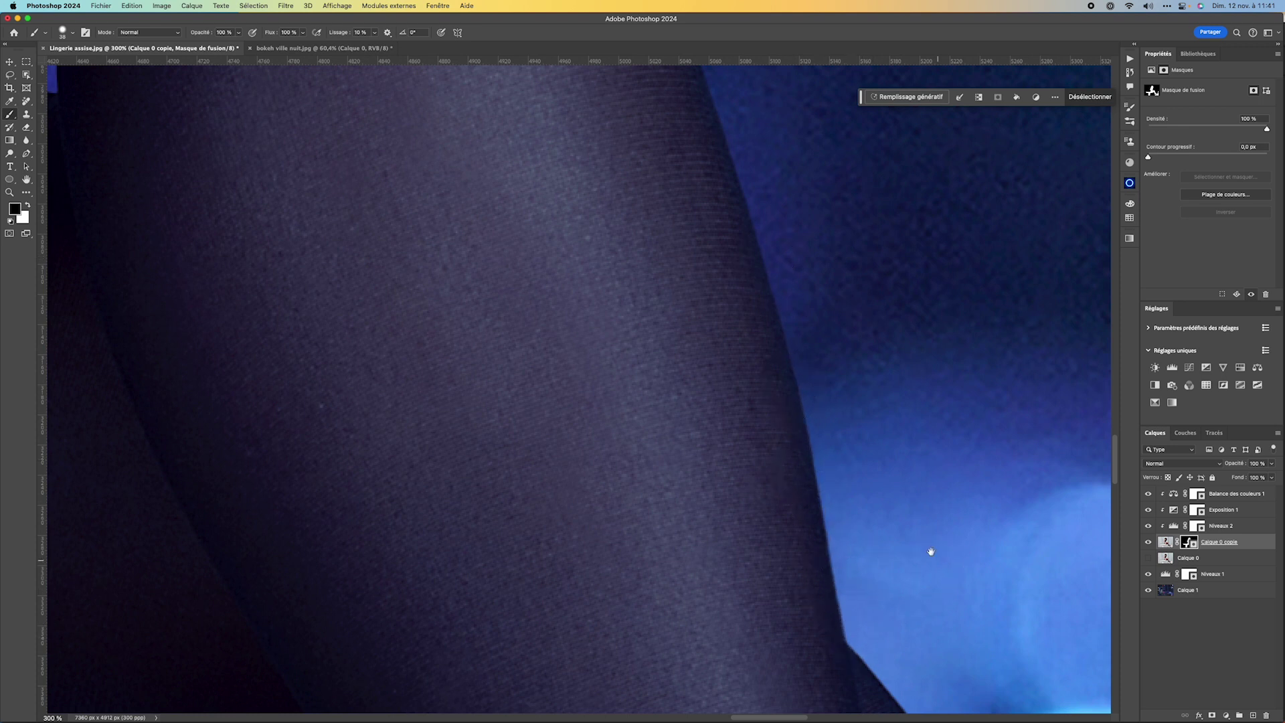
left_click_drag(931, 551, 817, 223)
left_click_drag(868, 424, 700, 261)
left_click_drag(901, 504, 611, 231)
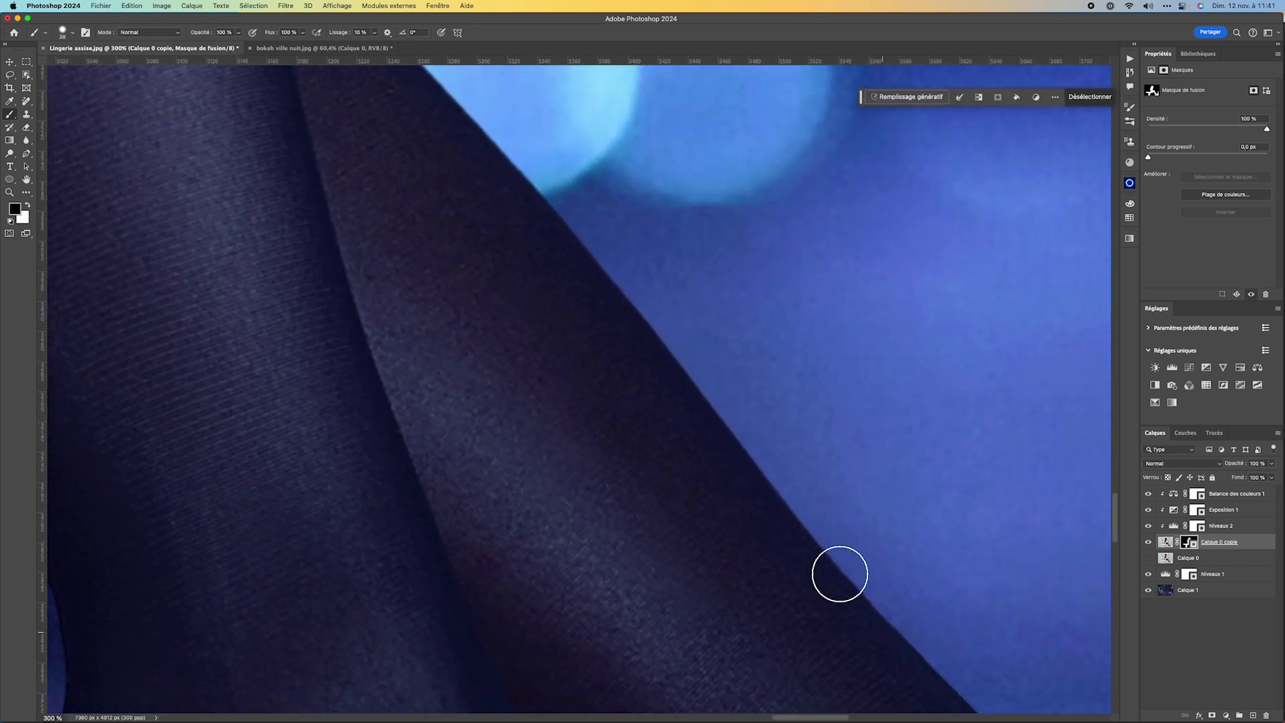
- Brush black on the mask along the other leg's outer edge, down over the ankle and instep to the toes on the seat
left_click_drag(917, 543, 631, 198)
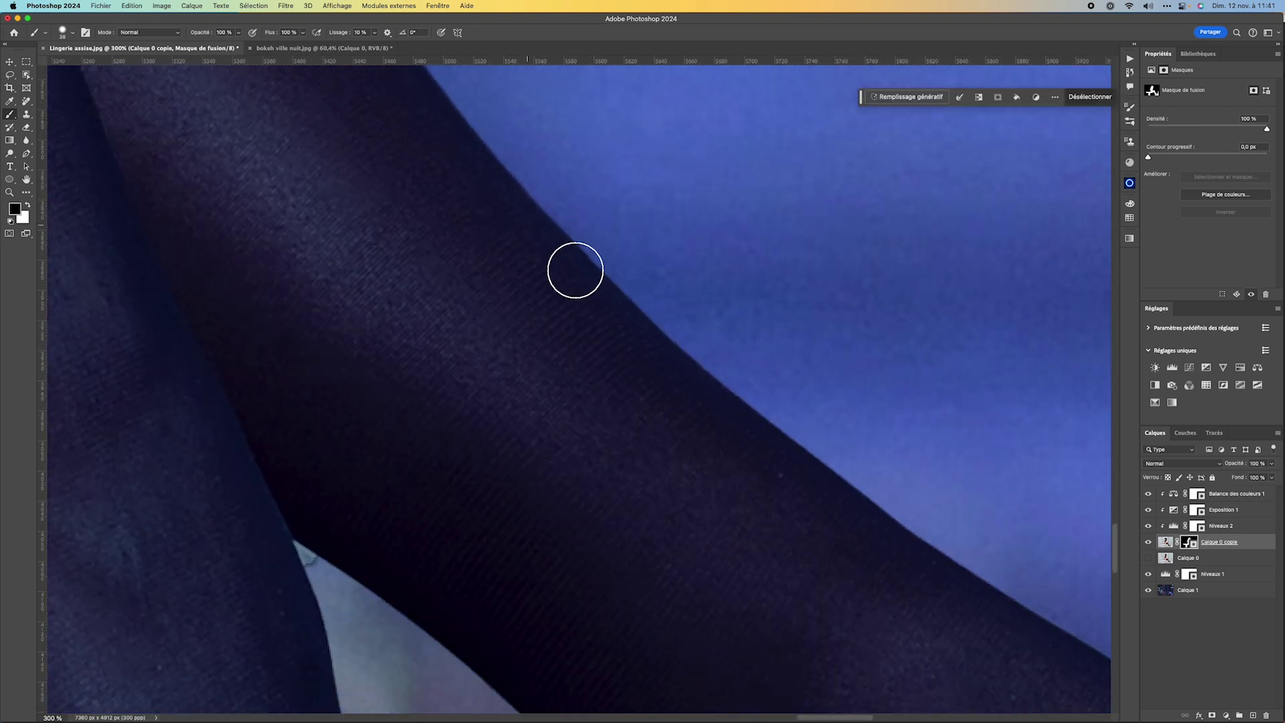
mouse_move(986, 559)
left_mouse_down()
mouse_move(755, 404)
mouse_move(656, 404)
left_mouse_up()
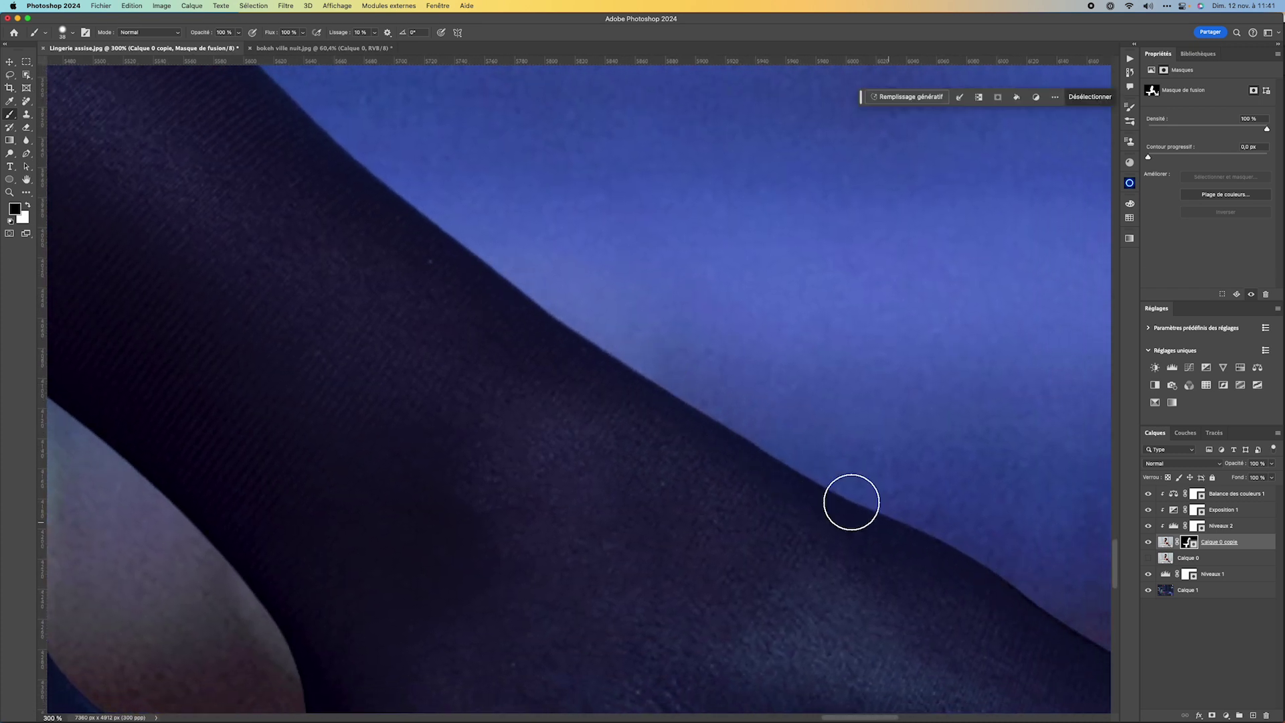
left_click(960, 97)
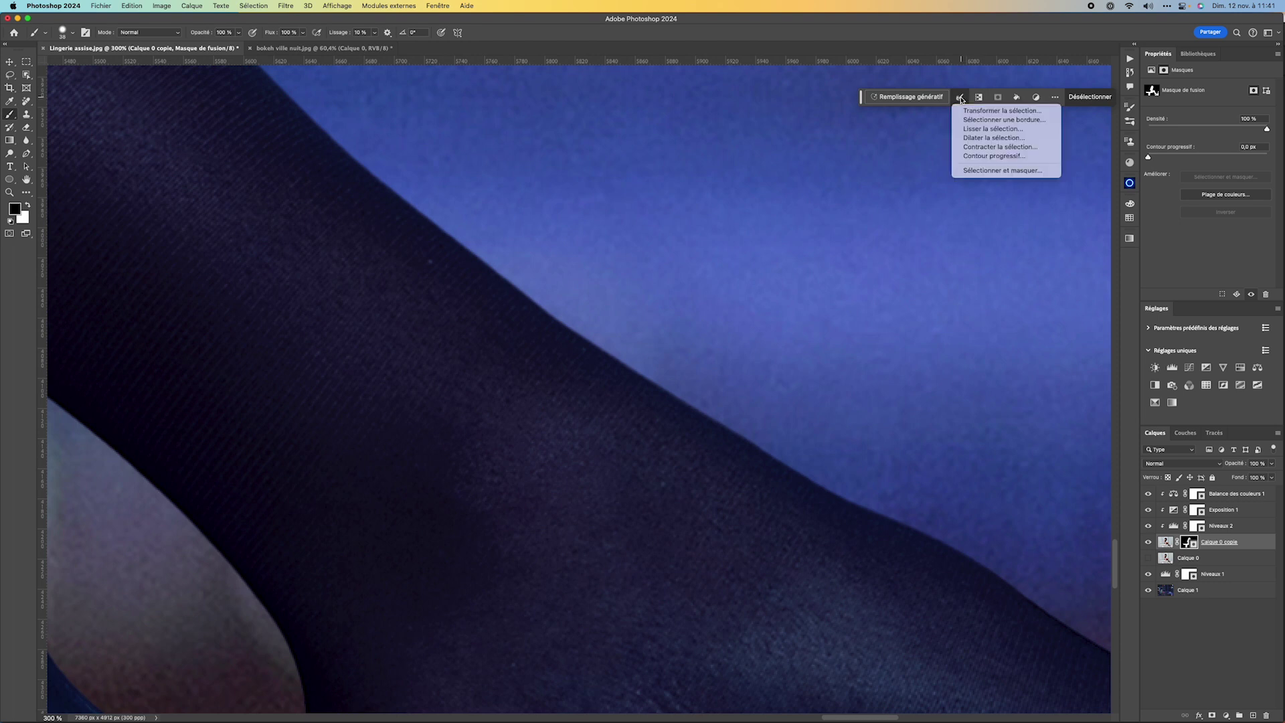
left_click(961, 98)
left_click_drag(904, 411, 640, 264)
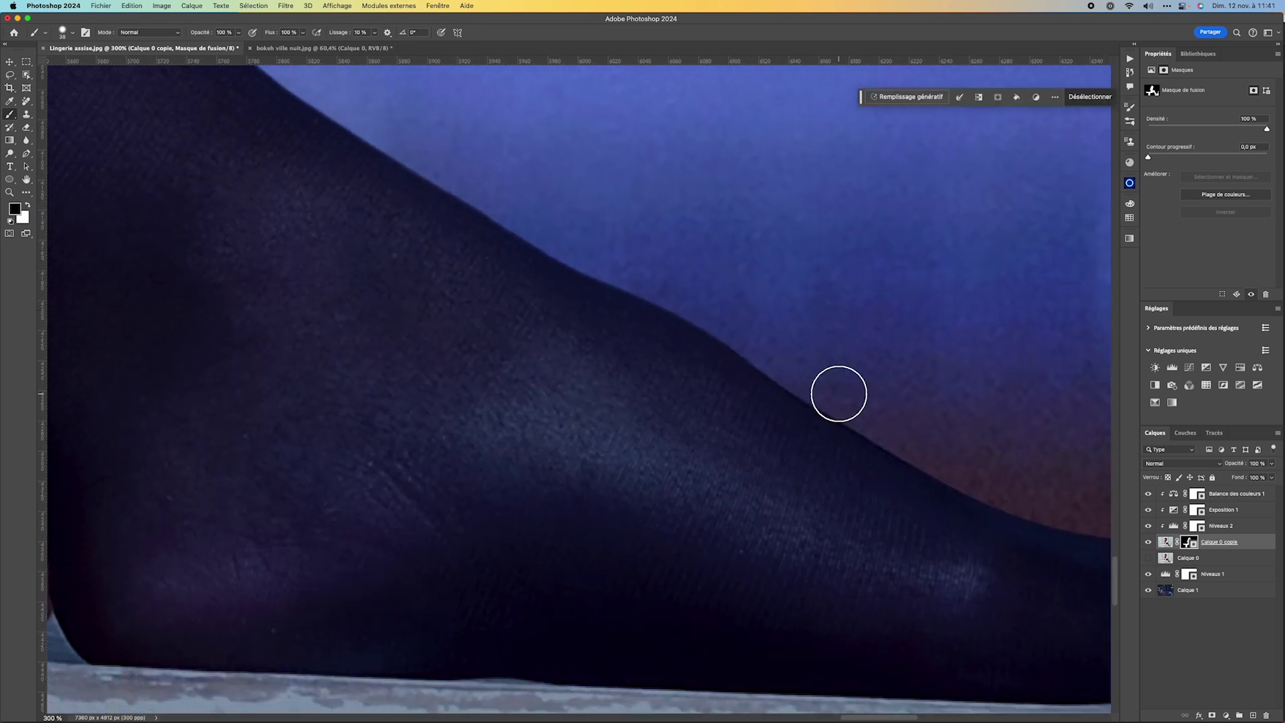
left_click_drag(1053, 539, 579, 320)
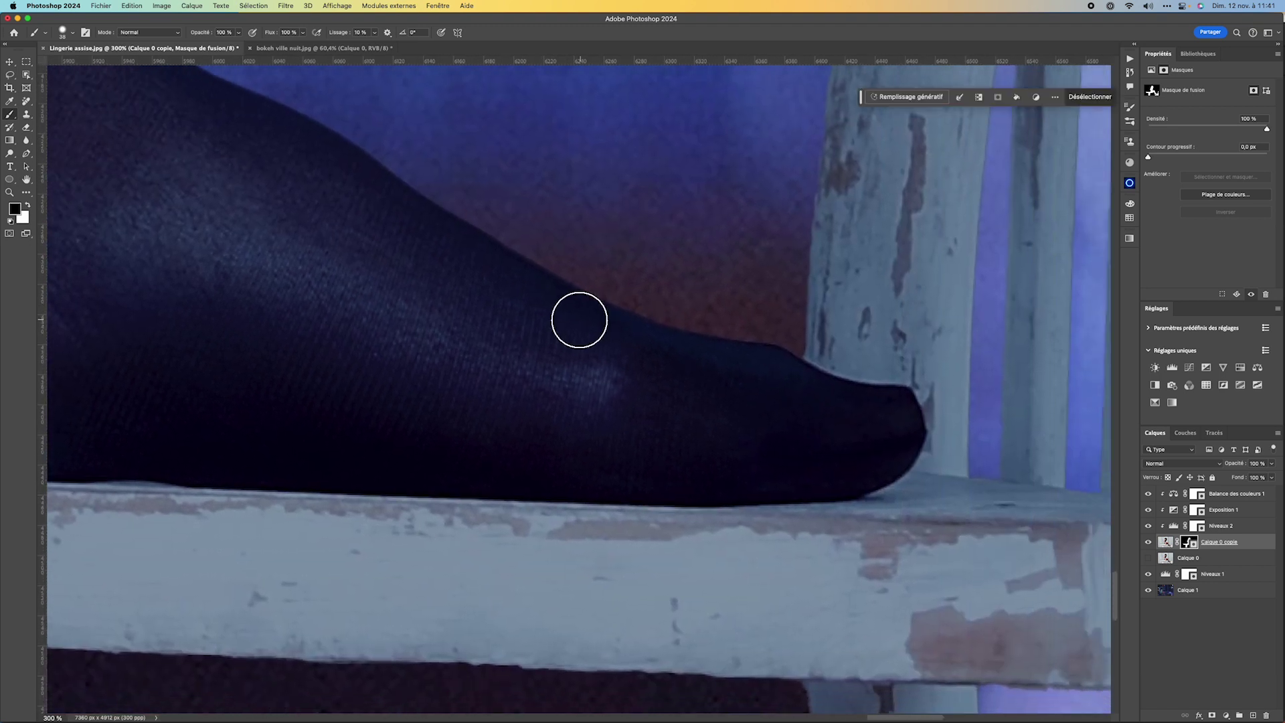
- Clean the mask edge up the outer side of the chair-back post nearest the foot and across the top rail
left_click_drag(765, 363, 773, 691)
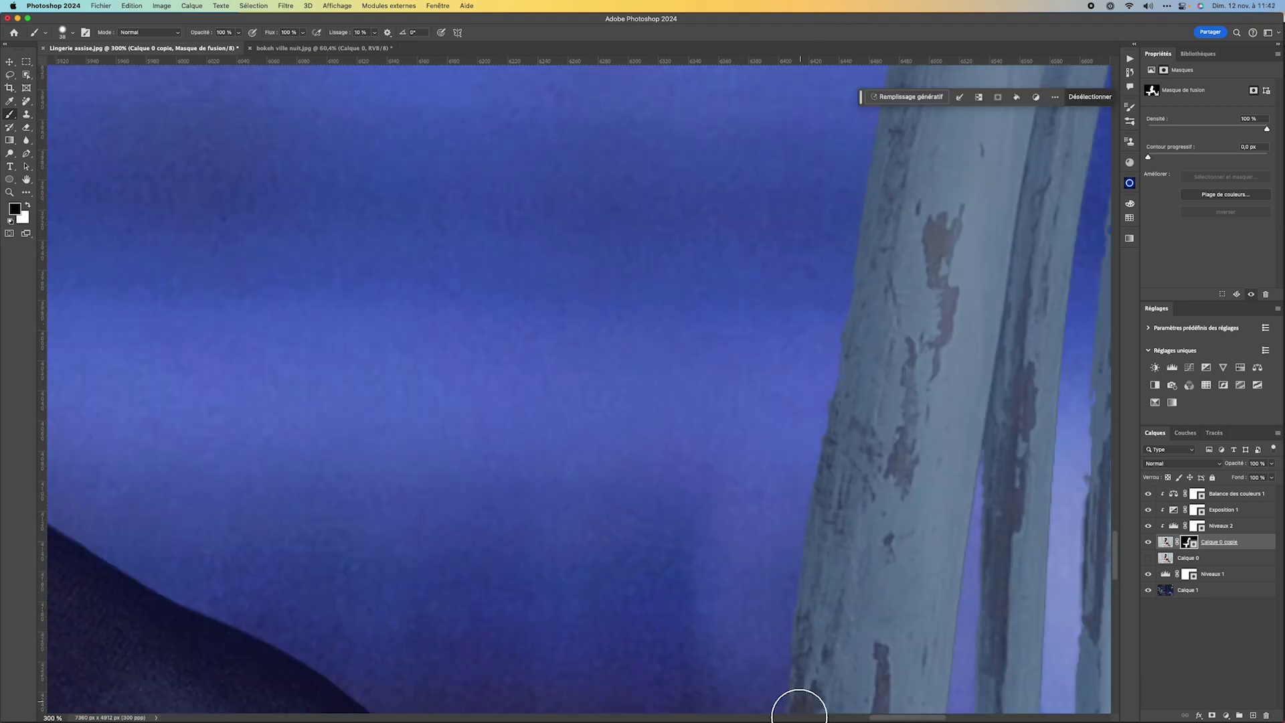
left_click_drag(882, 194, 709, 545)
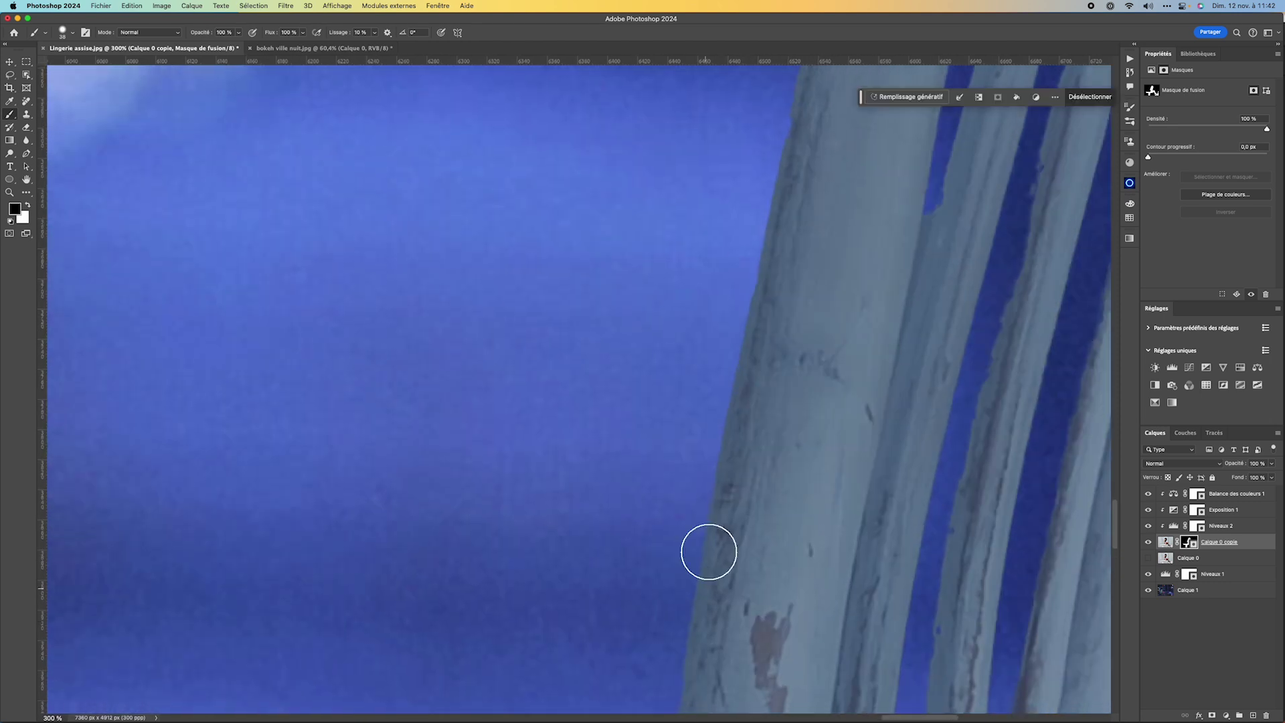
left_click_drag(753, 387, 706, 456)
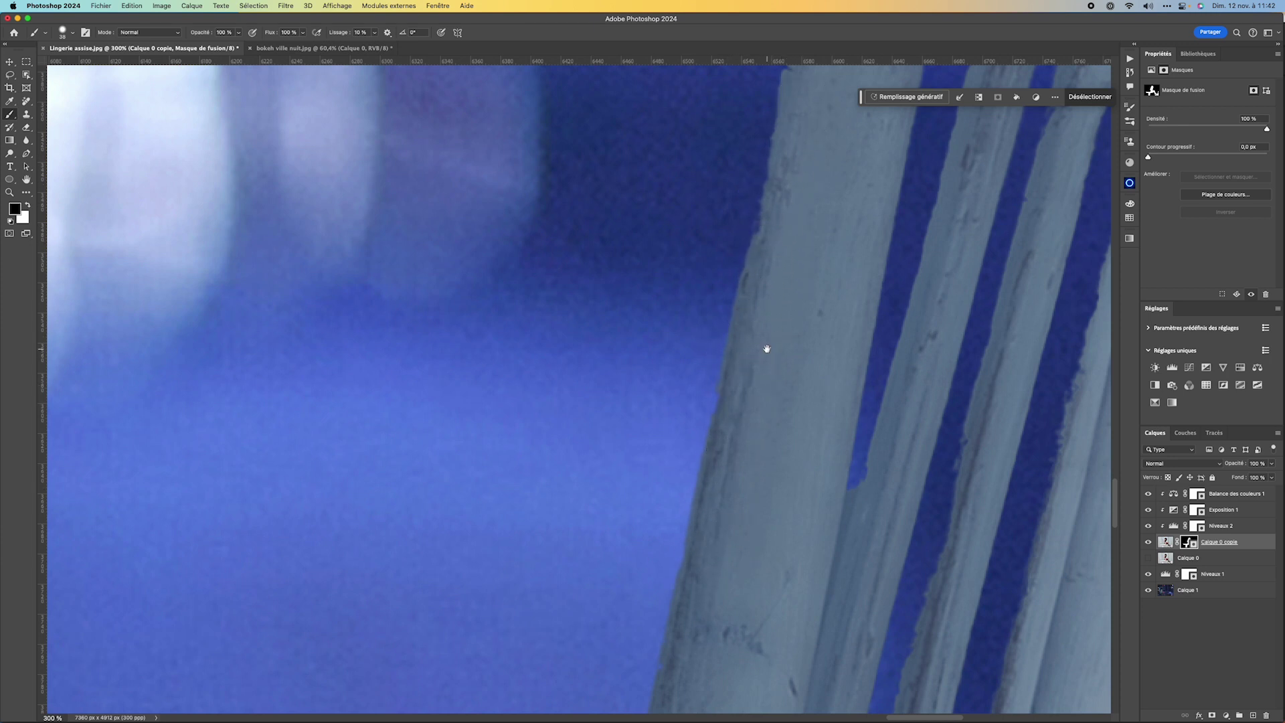
left_click_drag(763, 348, 647, 679)
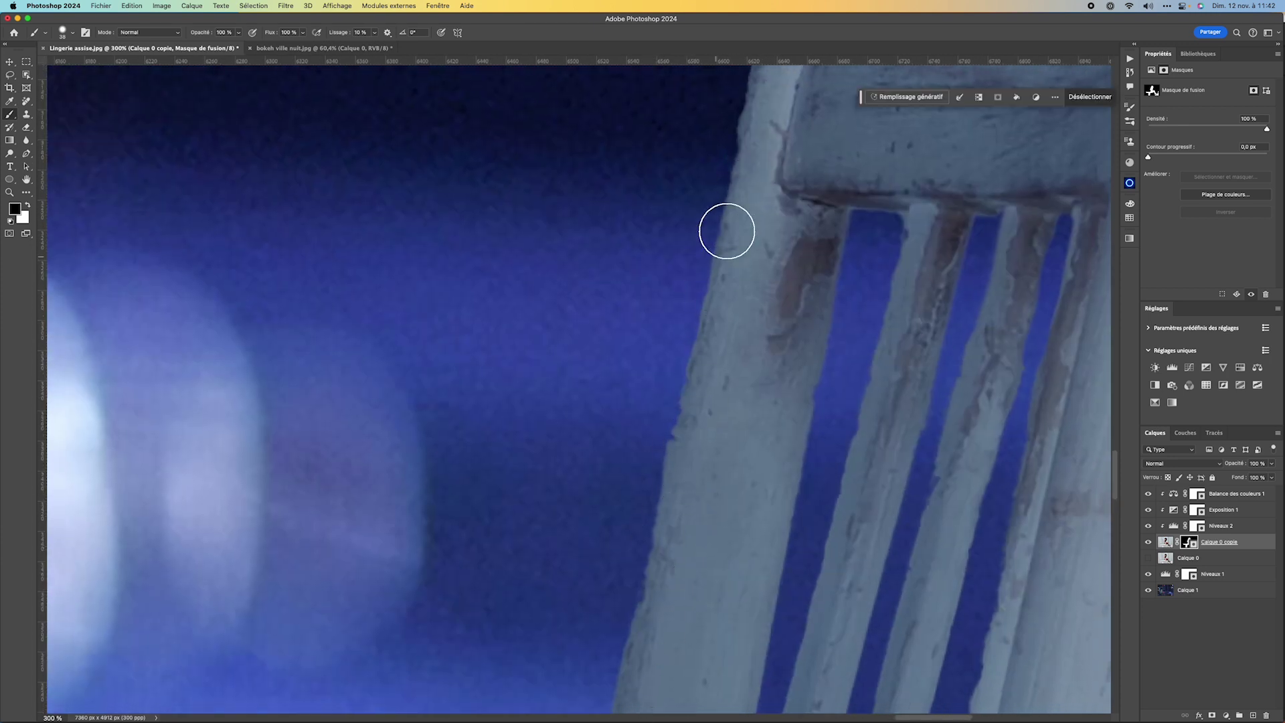
left_click_drag(725, 229, 654, 530)
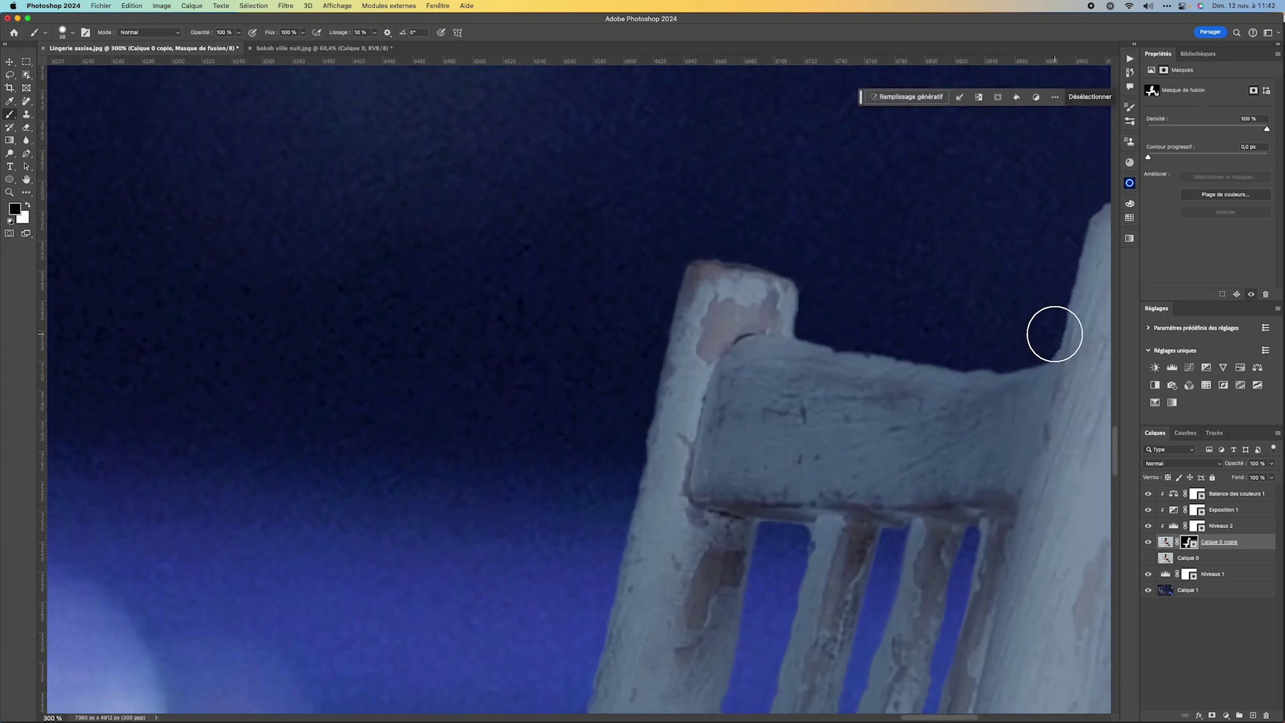
scroll(1061, 275, "right", 5)
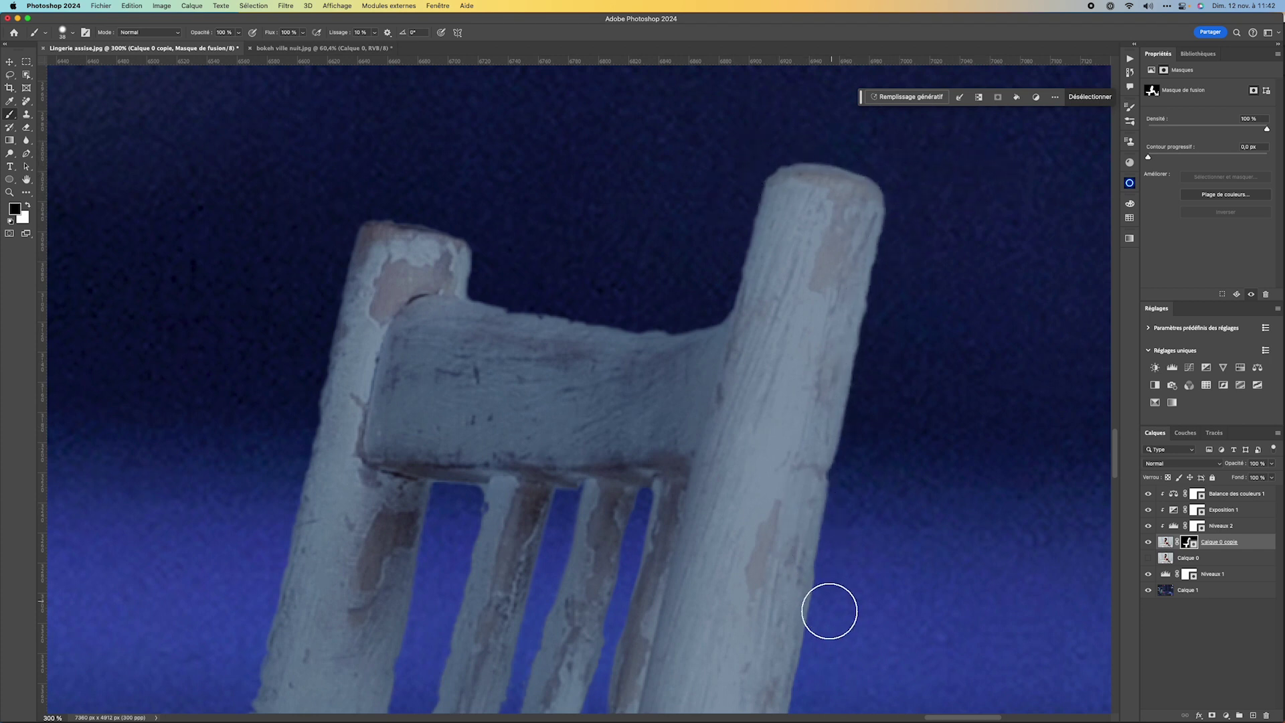
- Brush black on the mask down the outer edge of the chair's thick rear post, from its rounded top to below the seat
left_click_drag(901, 395, 937, 180)
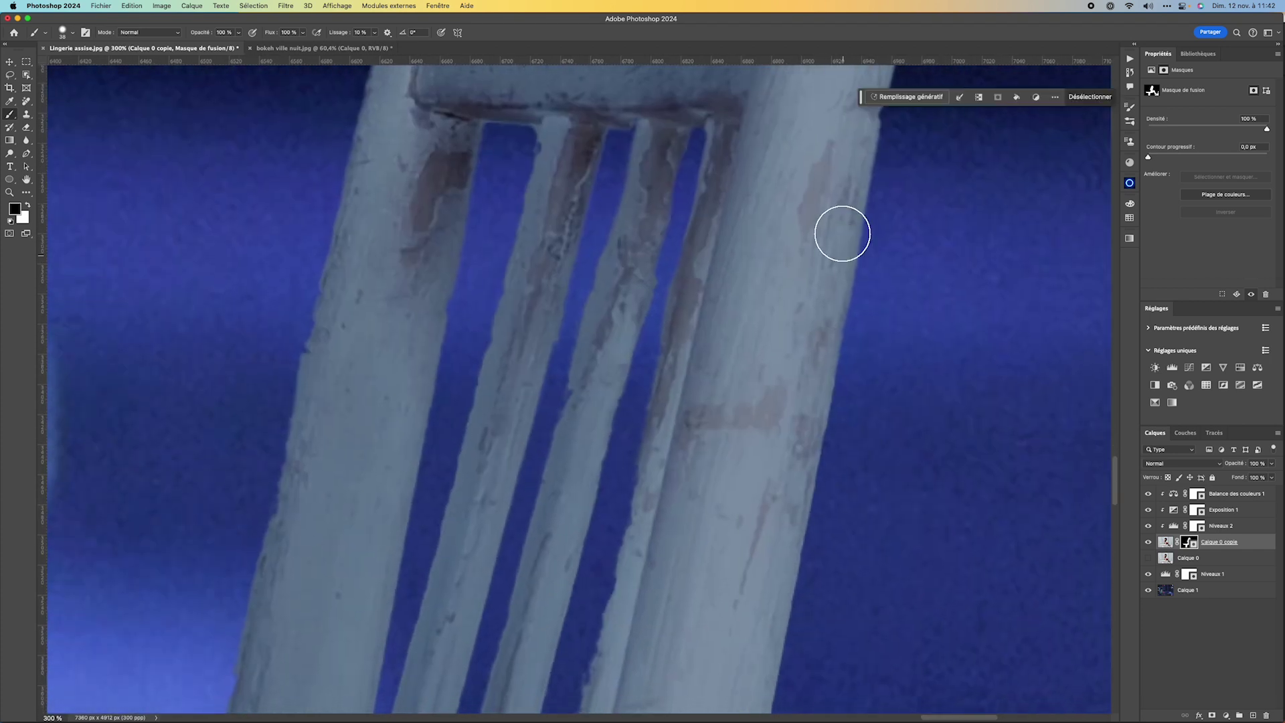
left_click_drag(754, 677, 873, 166)
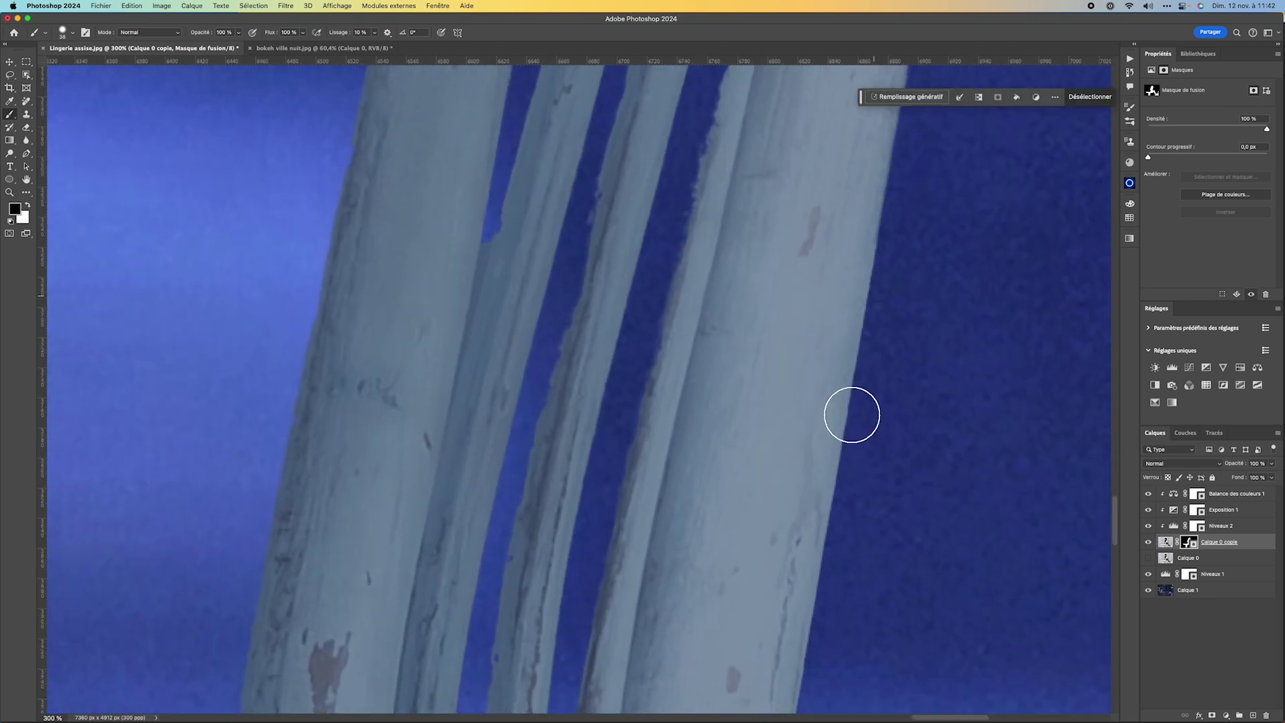
left_click_drag(838, 611, 1049, 68)
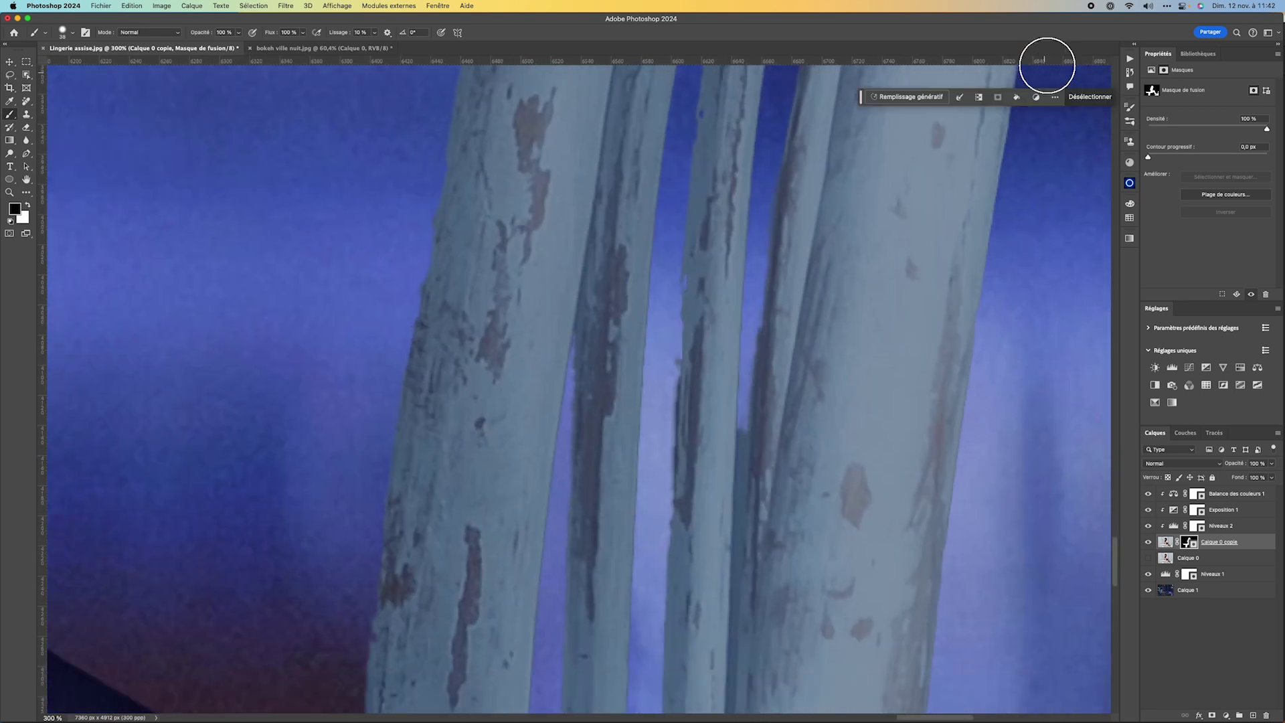
mouse_move(920, 652)
left_mouse_down()
mouse_move(760, 287)
mouse_move(767, 198)
left_mouse_up()
left_click_drag(773, 659, 809, 186)
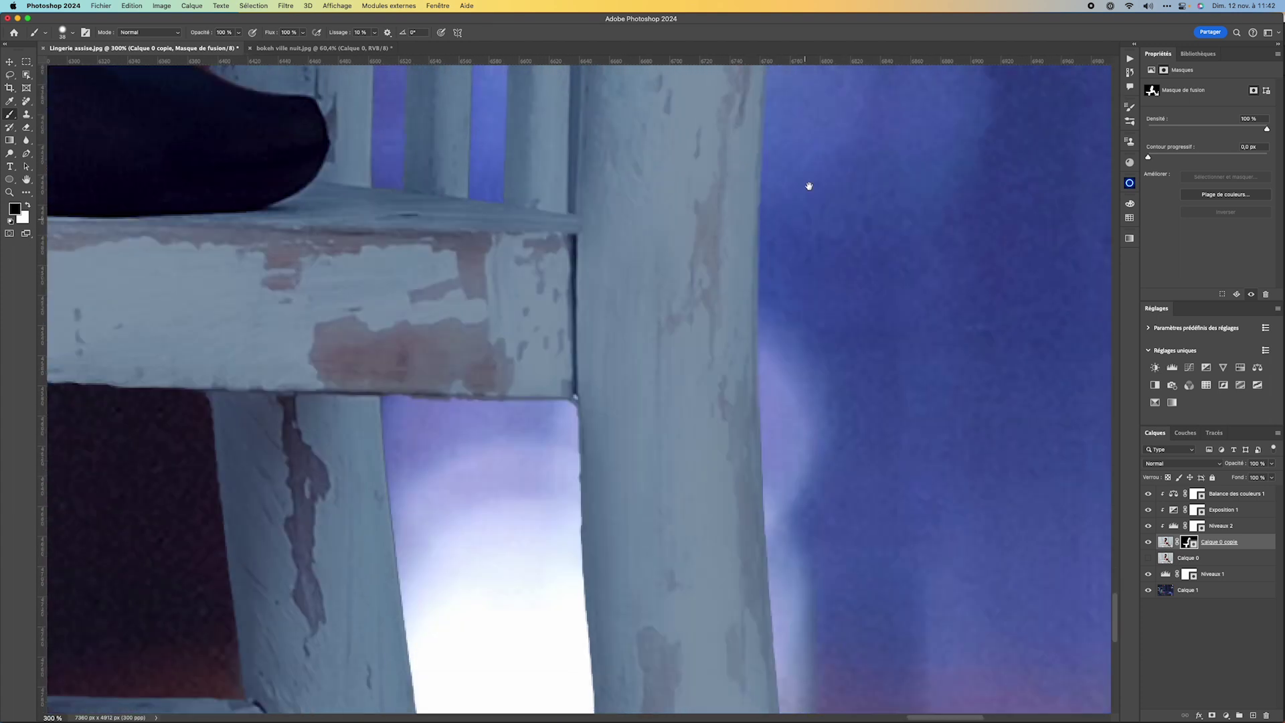
left_click_drag(796, 590, 817, 259)
- Paint black on the mask around the inner edges of the bright opening between the chair legs under the seat
left_click_drag(812, 372, 834, 722)
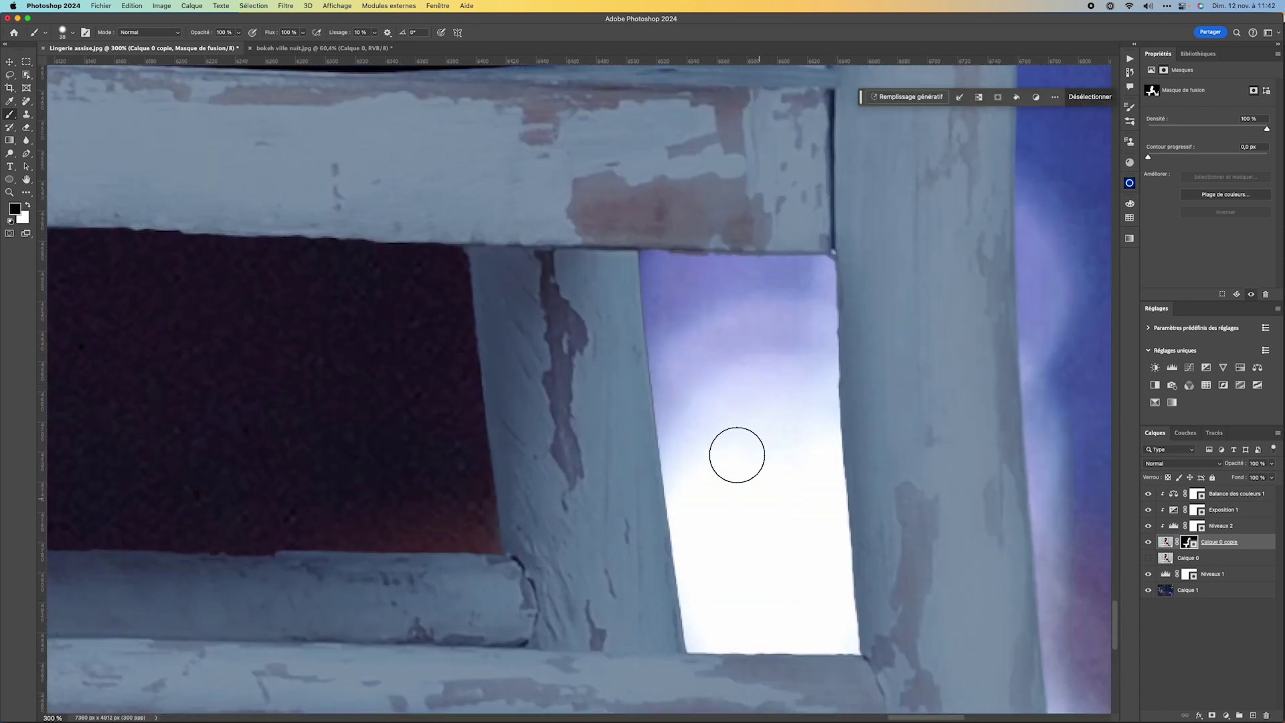
mouse_move(664, 282)
left_mouse_down()
mouse_move(711, 654)
mouse_move(855, 536)
mouse_move(861, 301)
left_mouse_up()
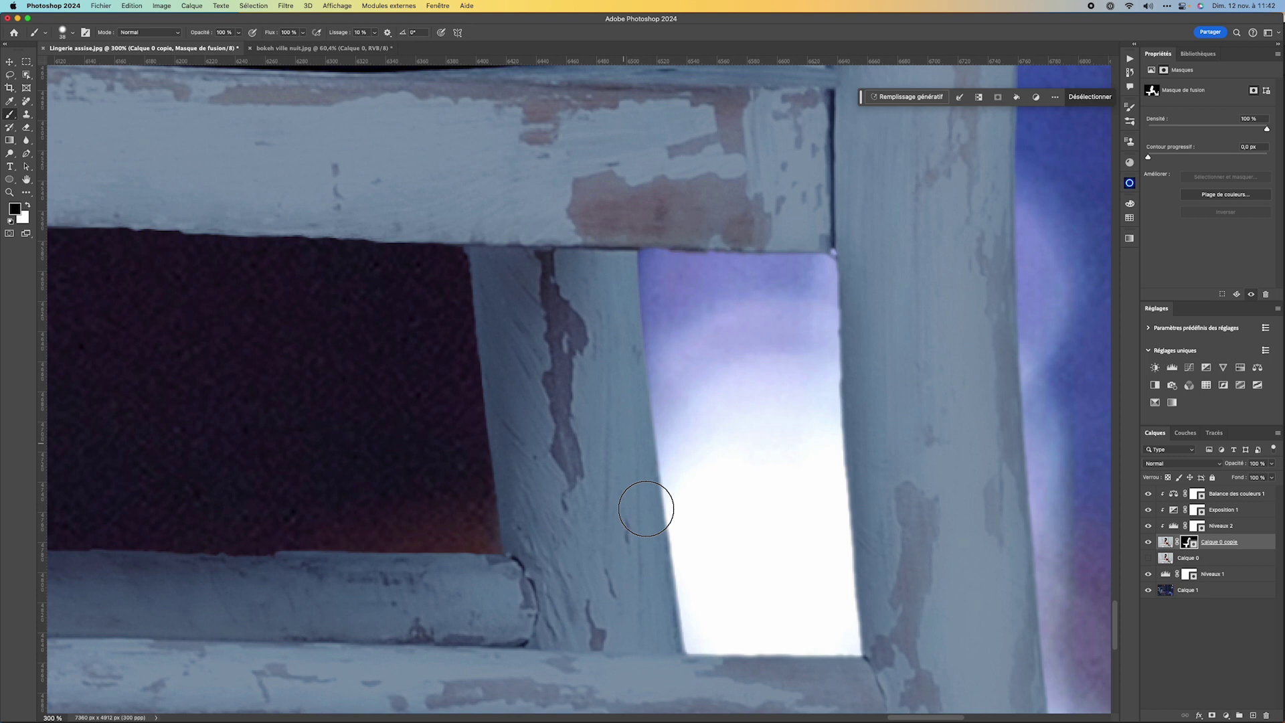
- Brush black on the mask inside the gaps between the chair-back slats above the seat, and clear the selection
scroll(716, 351, "up", 6)
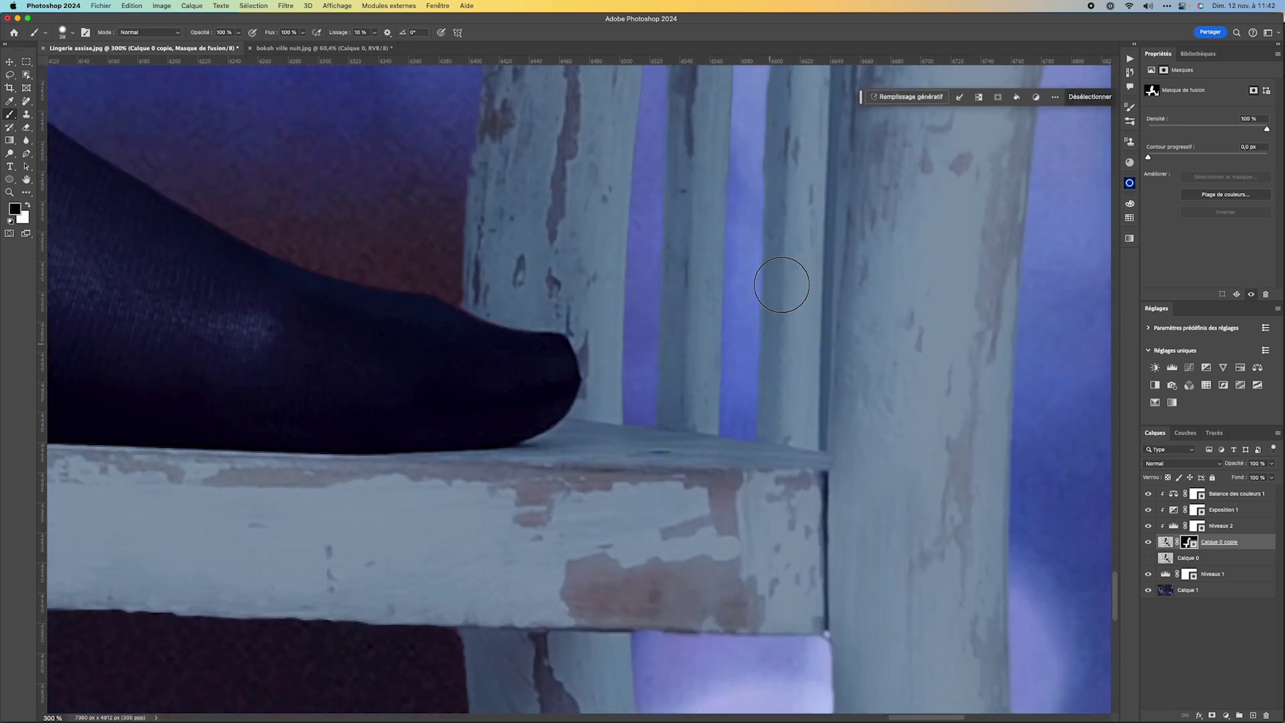
scroll(781, 284, "up", 6)
mouse_move(714, 259)
left_mouse_down()
mouse_move(686, 367)
mouse_move(687, 337)
mouse_move(667, 496)
left_mouse_up()
left_click_drag(792, 204, 791, 302)
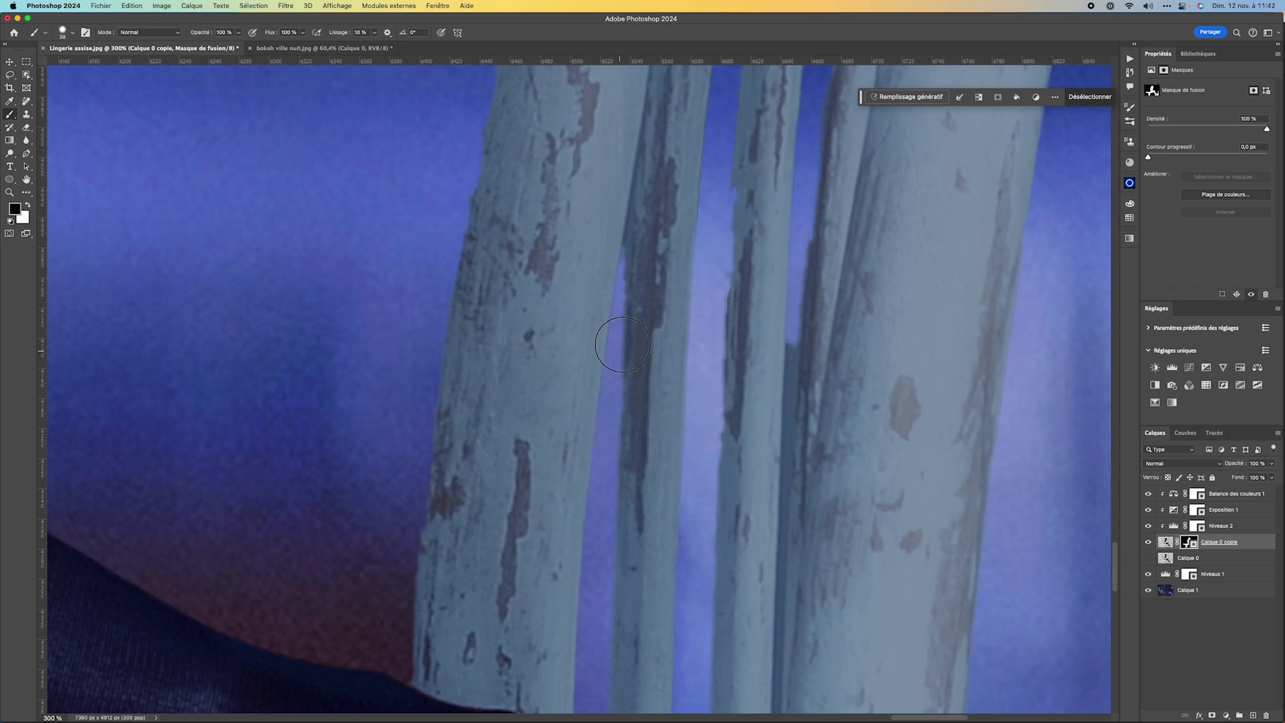
scroll(709, 492, "down", 3)
scroll(709, 492, "right", 3)
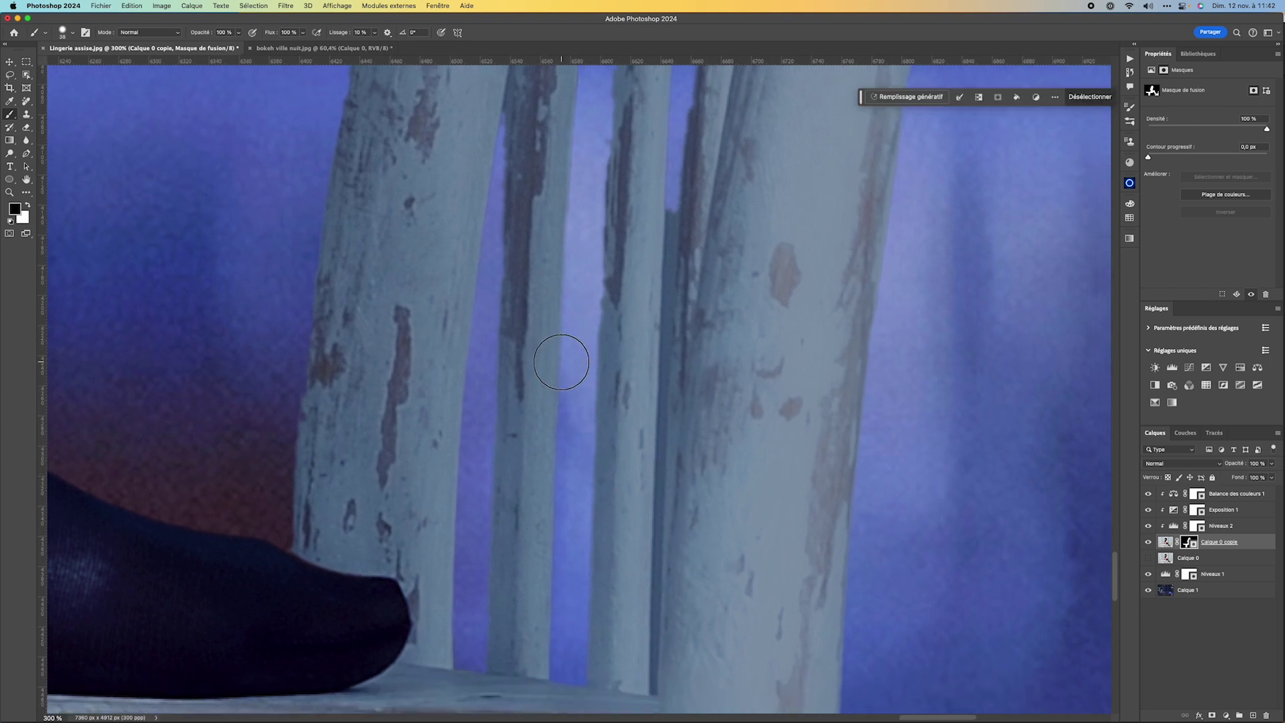
key("super+d")
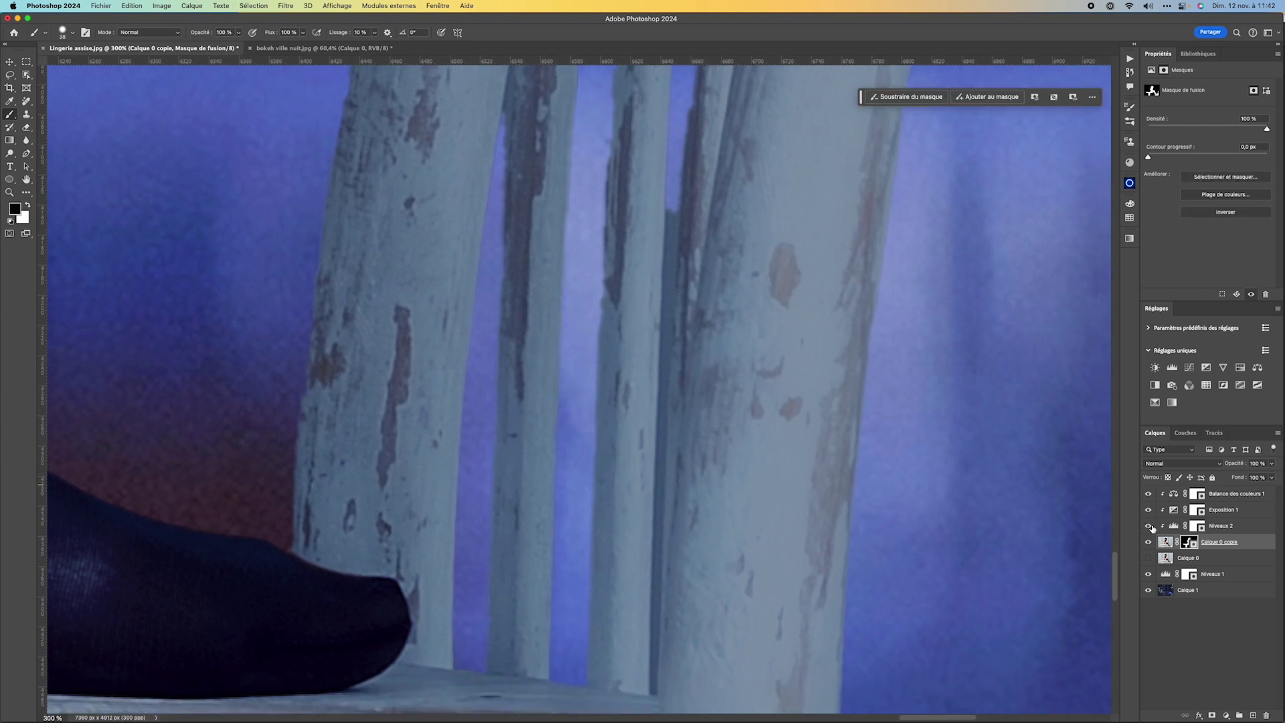
- Display the layer mask on its own to examine the slat gaps and its selection outline, and return to the composite
left_click(1186, 544, "alt")
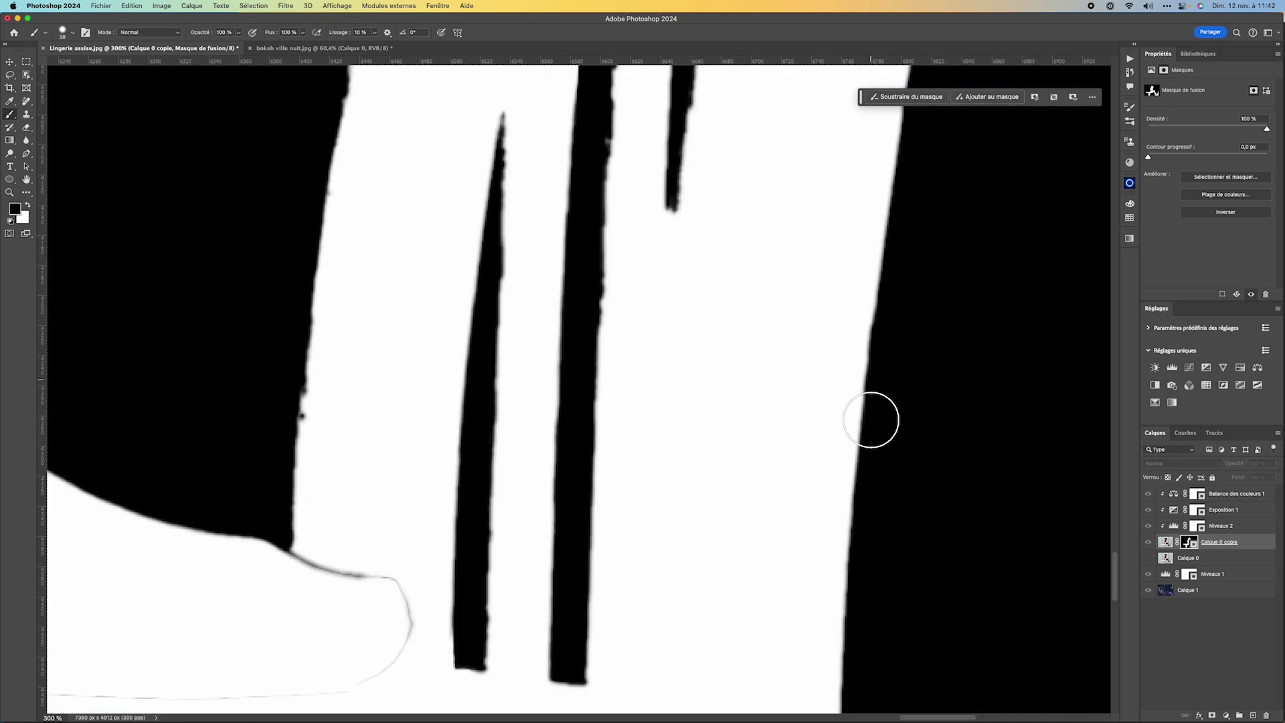
left_click_drag(694, 359, 680, 622)
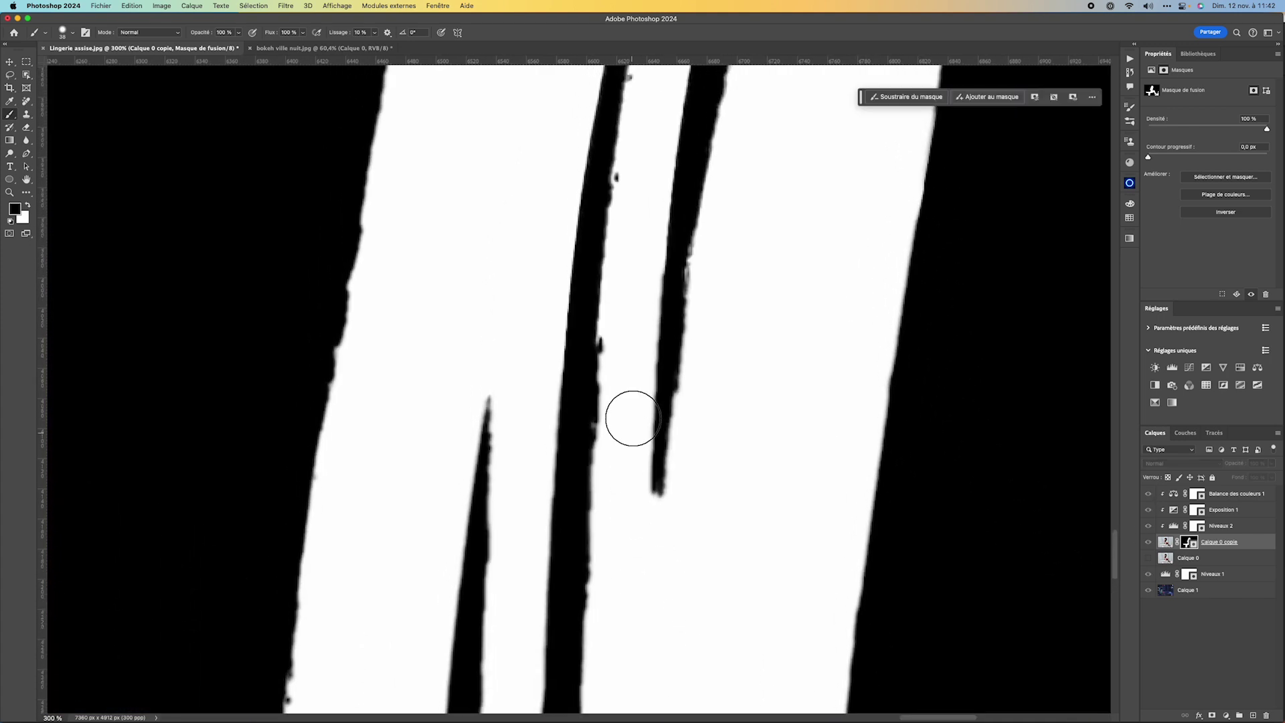
left_click(1189, 542, "super")
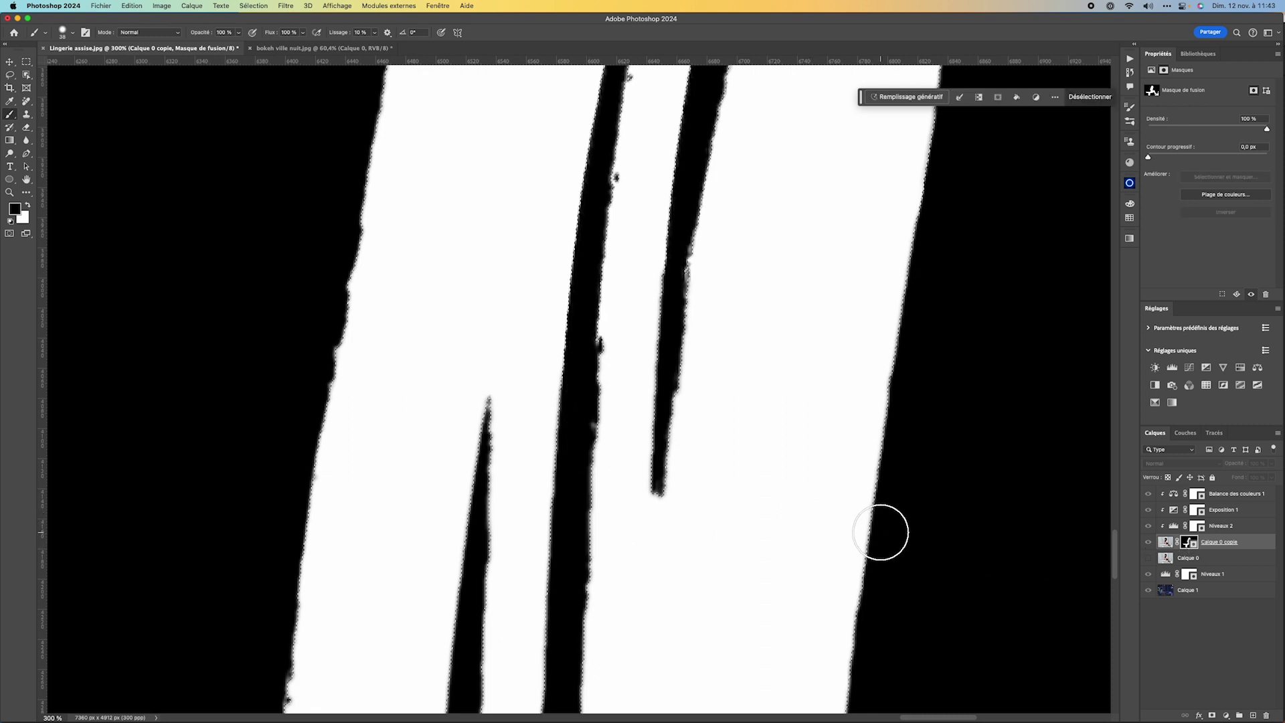
key("super+d")
left_click(1149, 542)
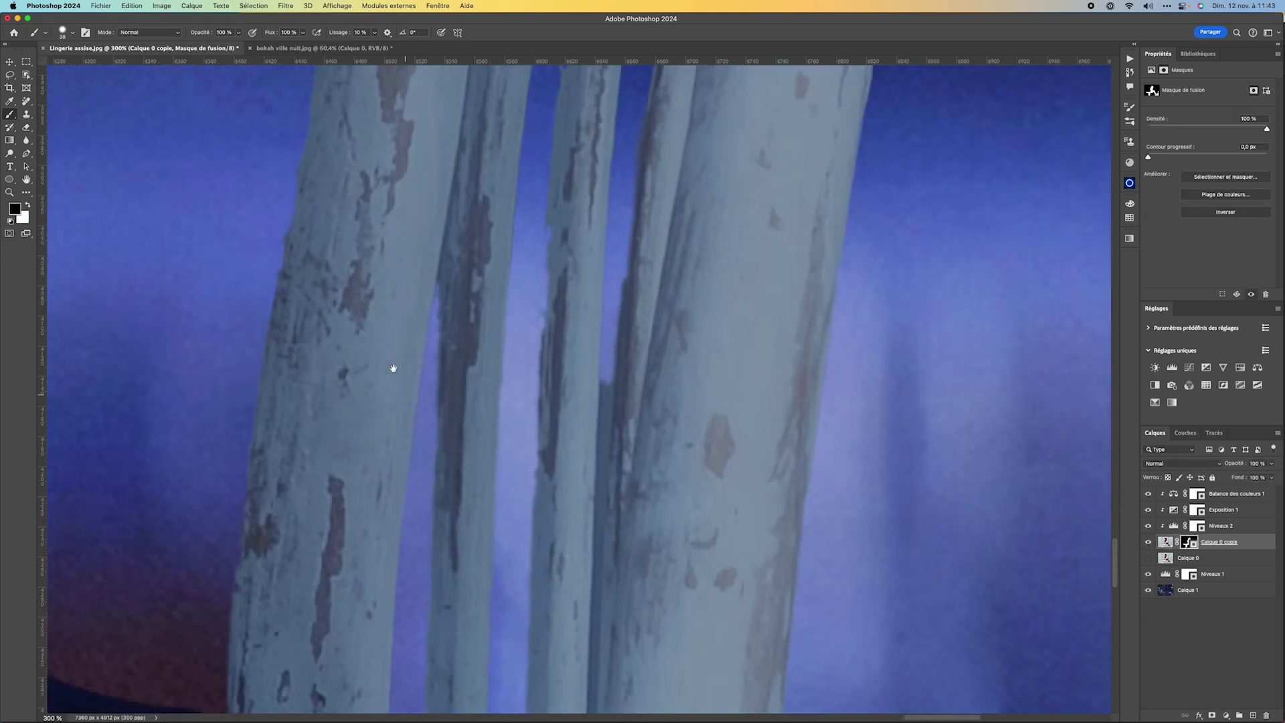
- Brush black on the mask down the narrow gap between the last chair slat and the thick rear post, and check the gaps higher up
left_click_drag(393, 369, 359, 279)
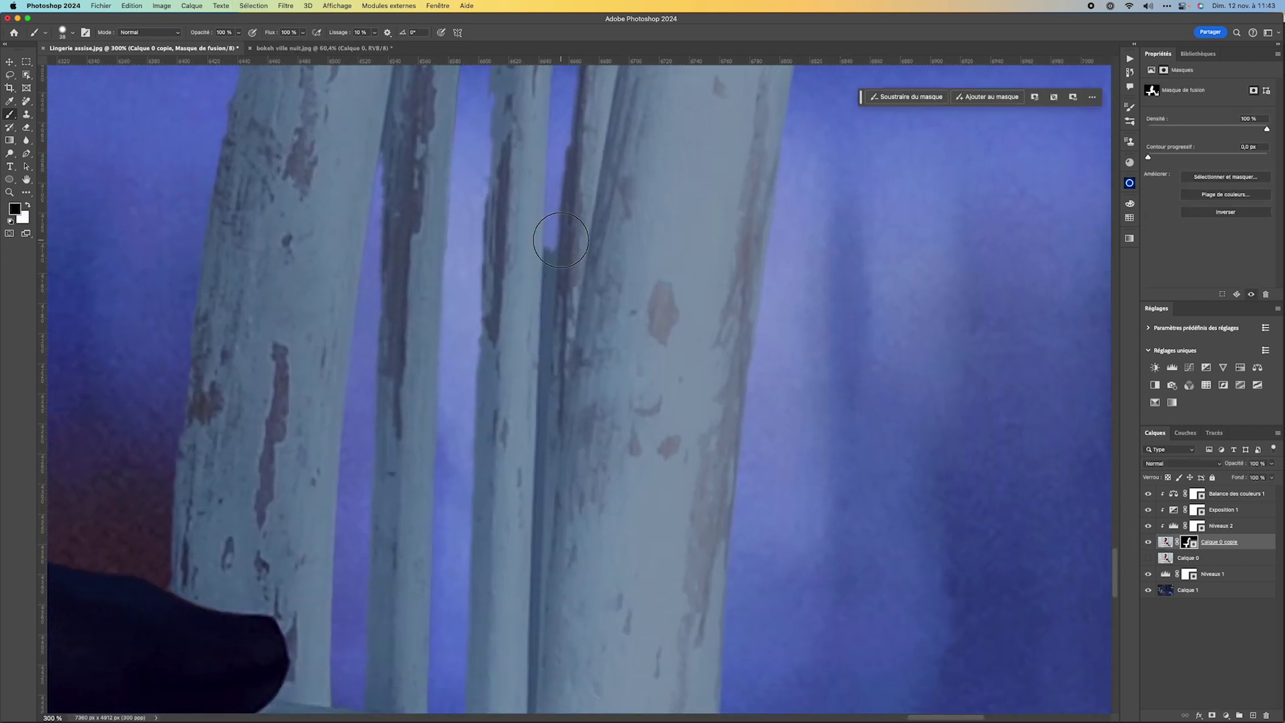
left_click_drag(572, 285, 544, 297)
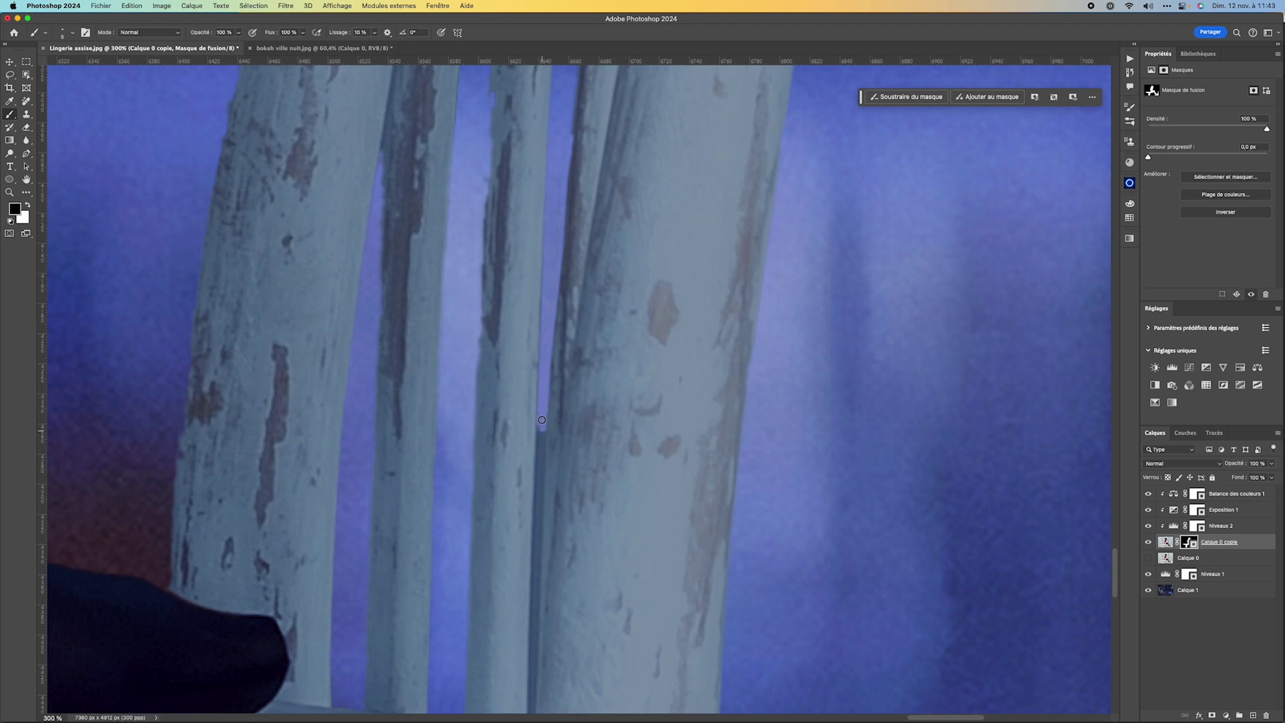
left_click_drag(614, 202, 600, 625)
left_click_drag(677, 404, 728, 703)
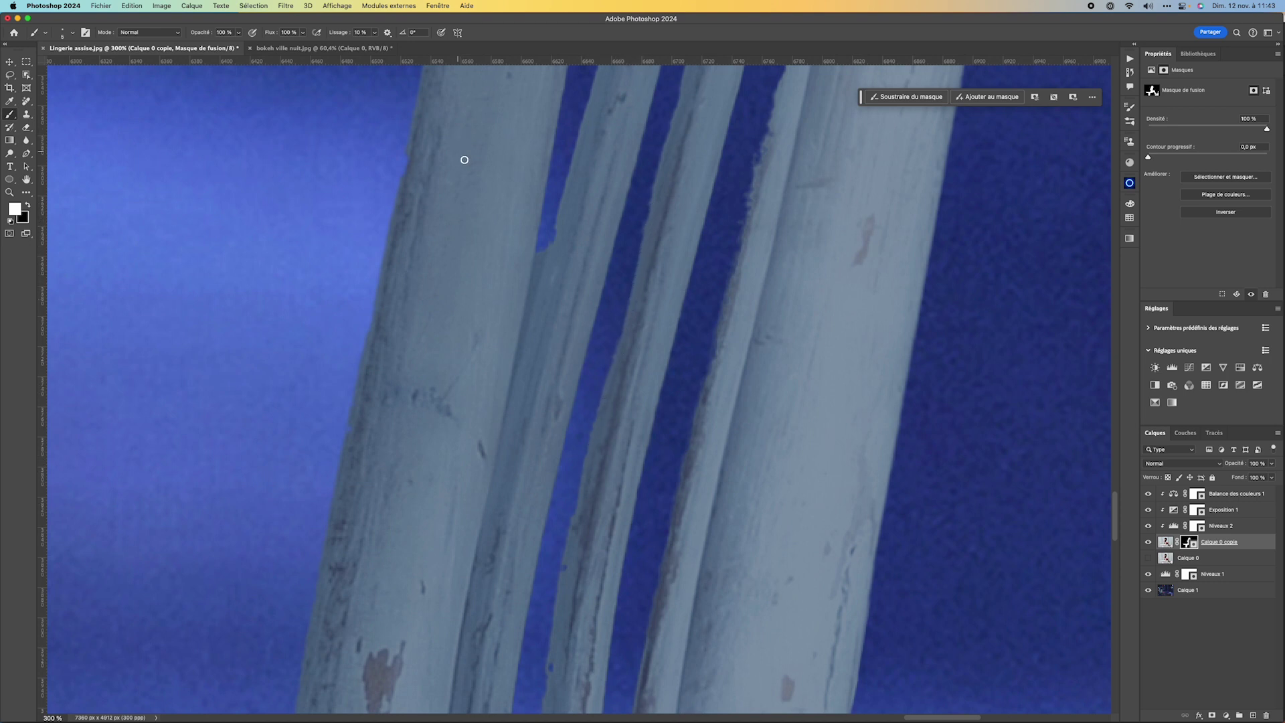
scroll(512, 282, "up", 5)
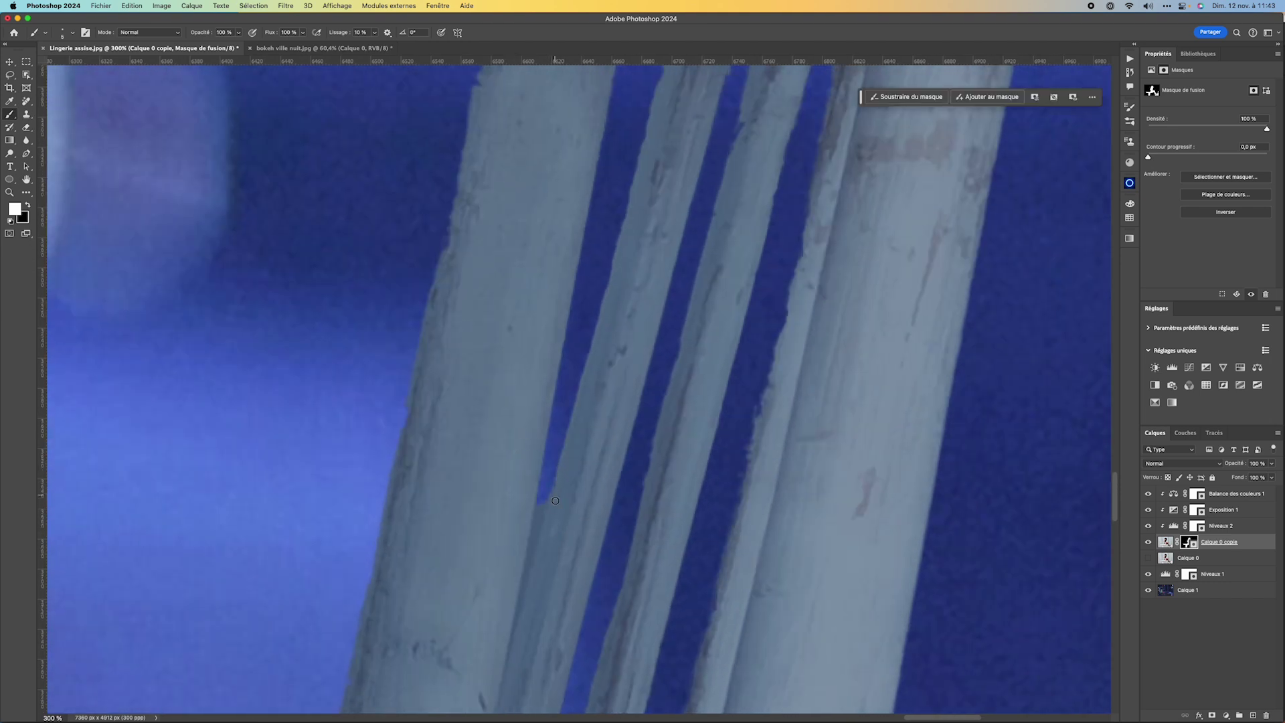
left_click_drag(510, 427, 672, 506)
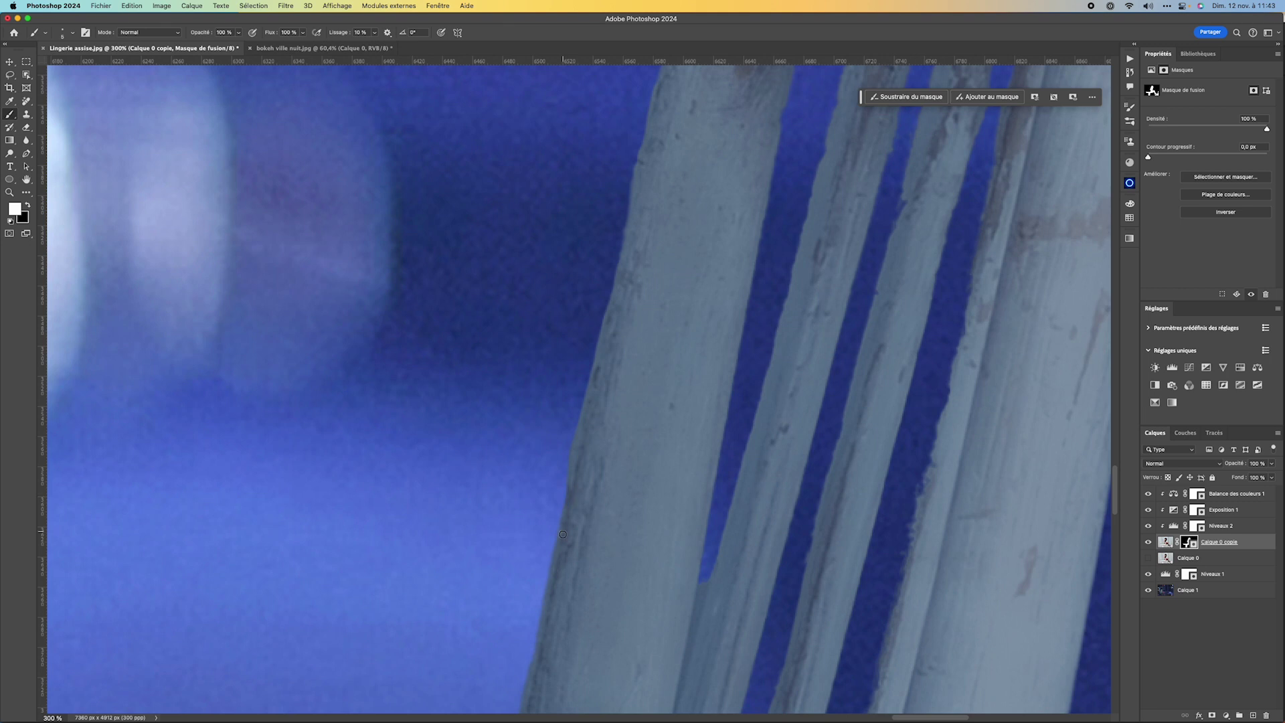
- Stamp all visible layers into a new merged layer above the colour balance layer, keeping the original layers
scroll(565, 505, "down", 8)
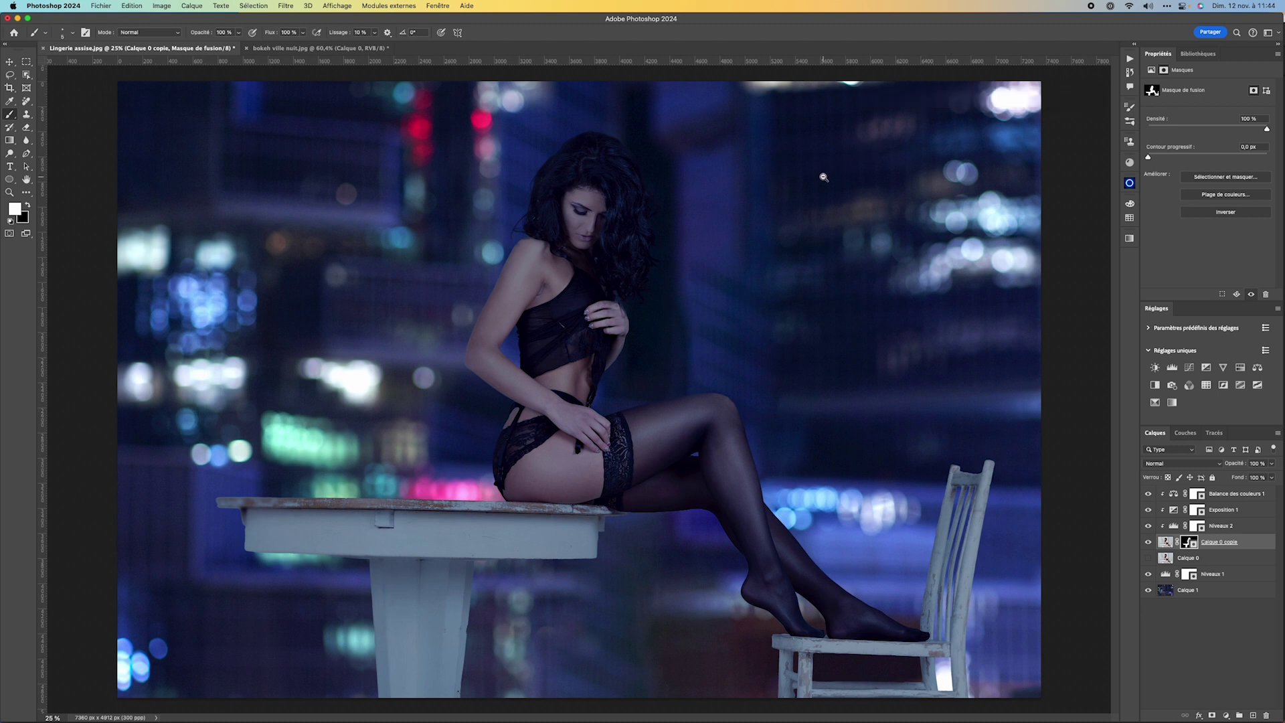
key("super+minus")
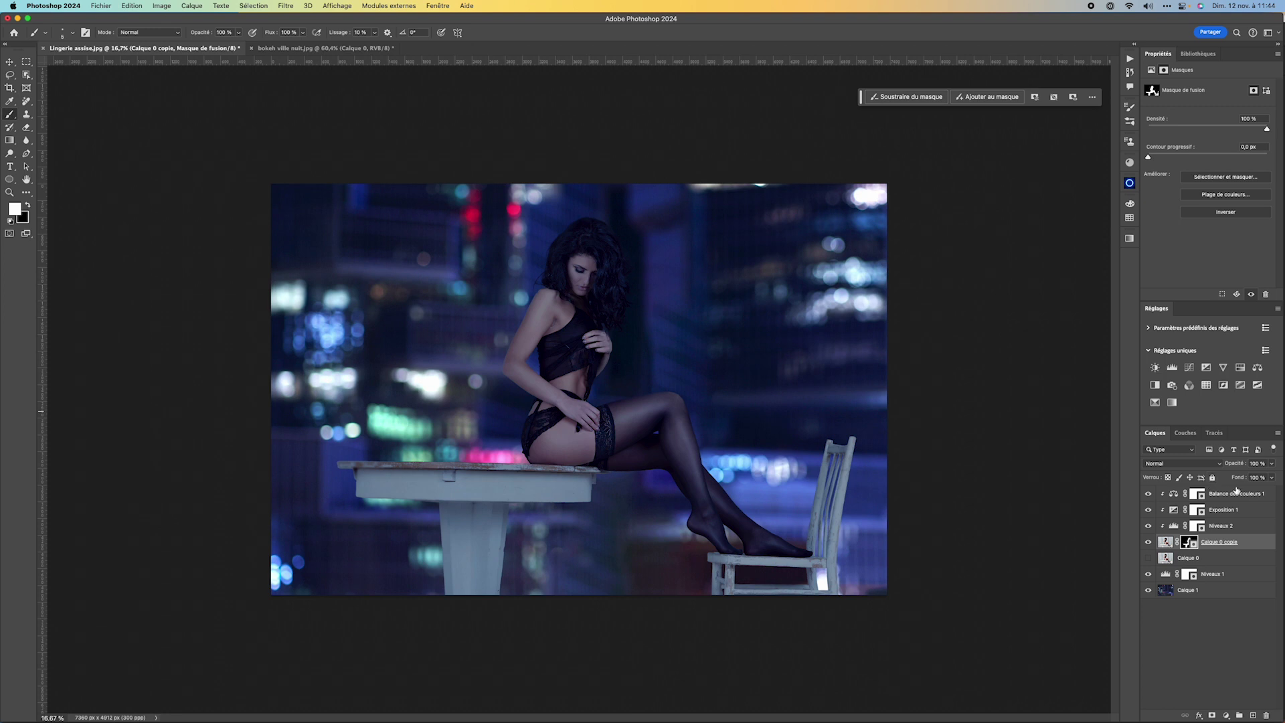
left_click(1264, 495)
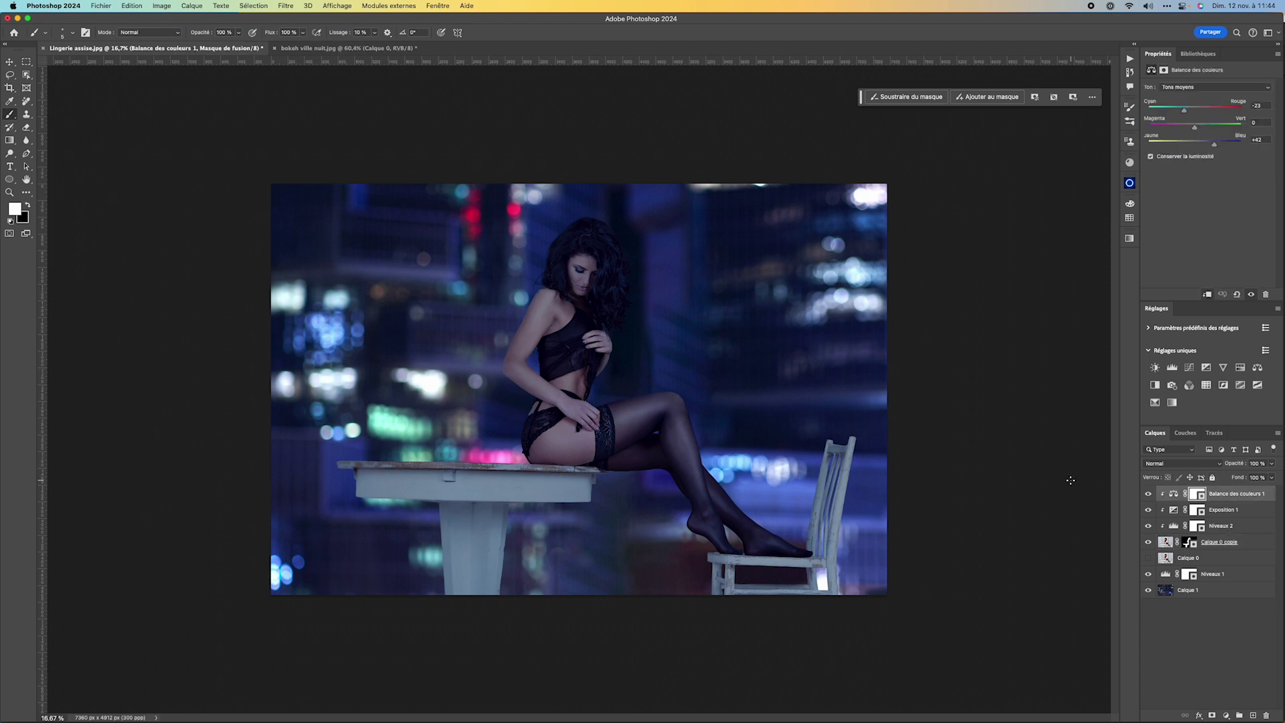
left_click(1277, 433)
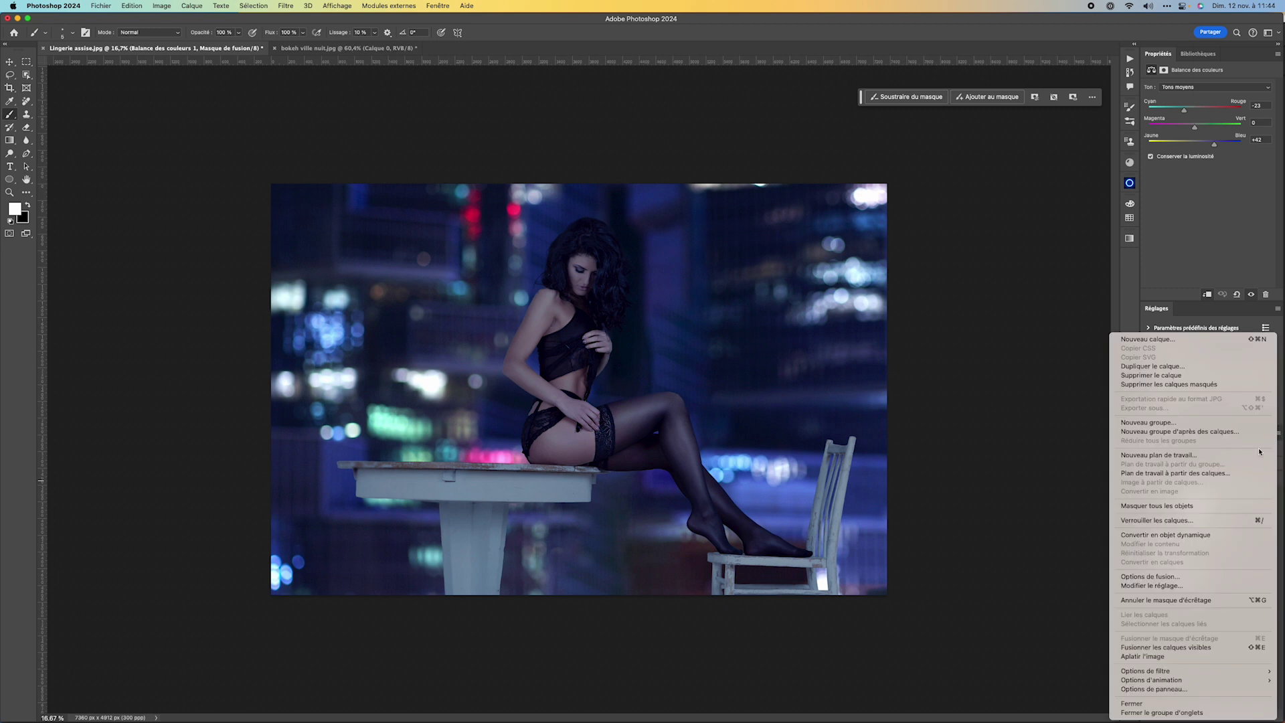
left_click(1181, 648)
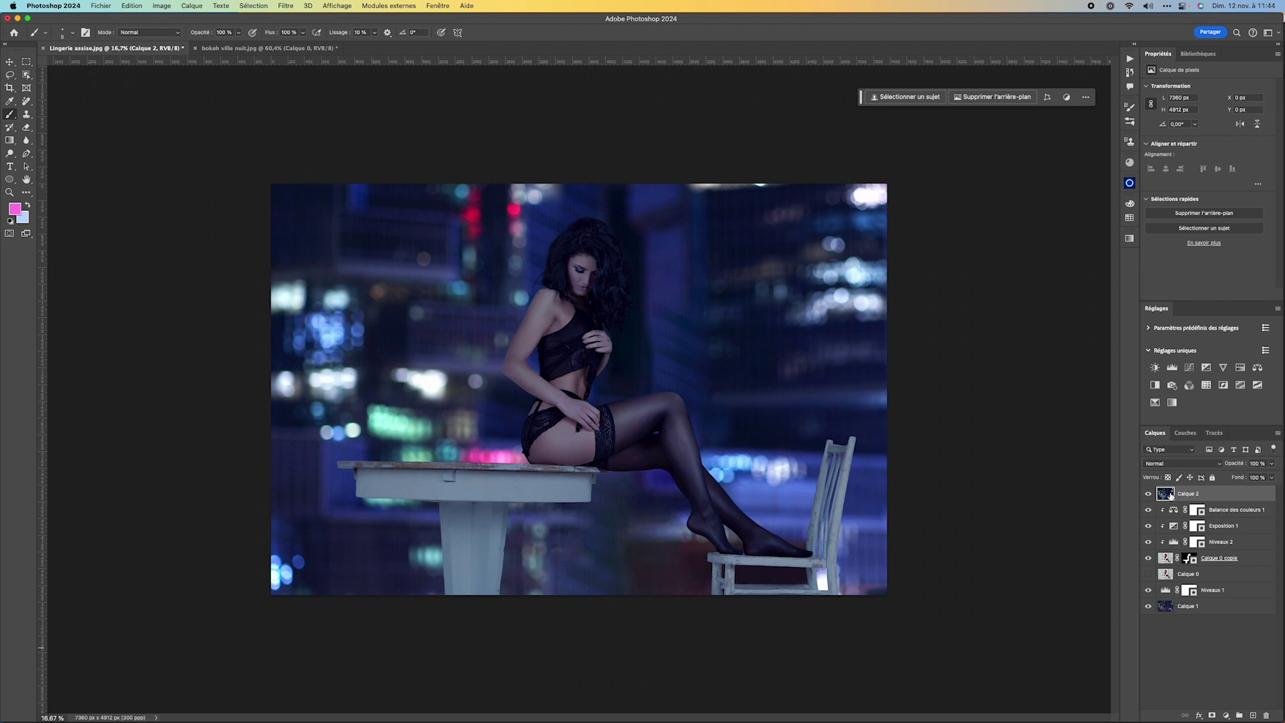
- Set up a crop filled with generative expand, trying 16:9 before choosing the 2:3 (4:6) ratio swapped to landscape
left_click(10, 89)
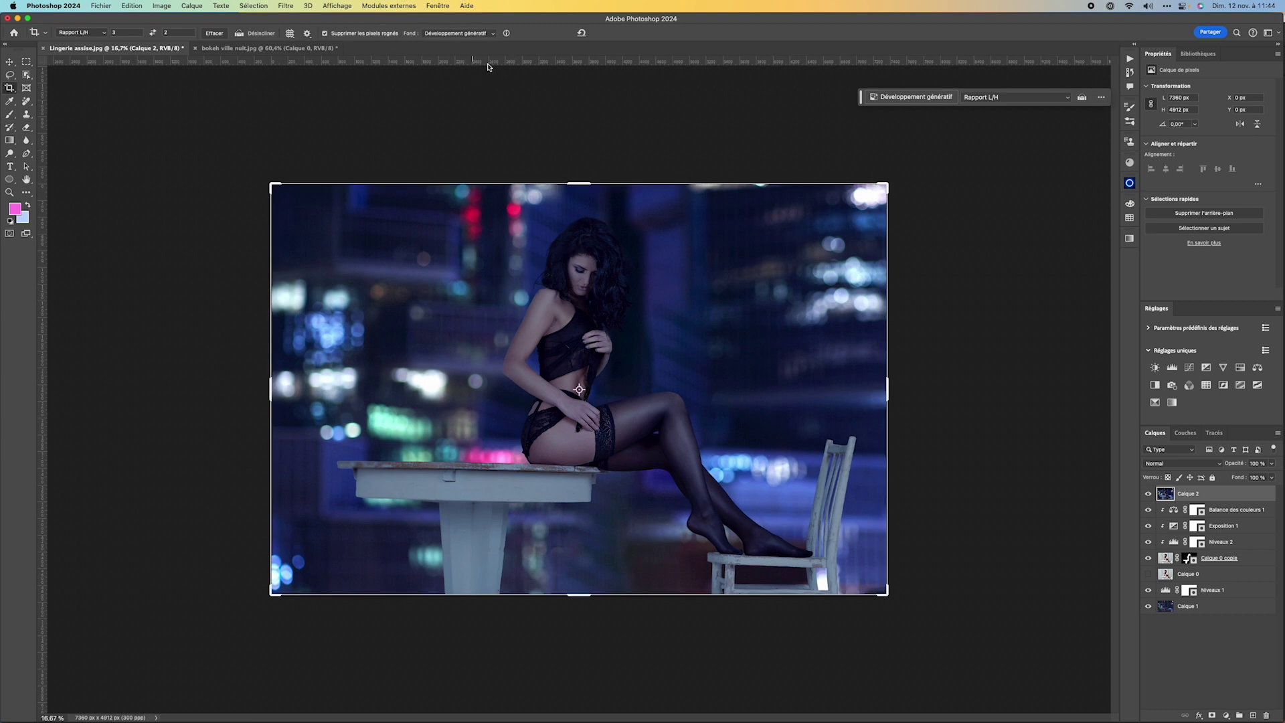
left_click(463, 33)
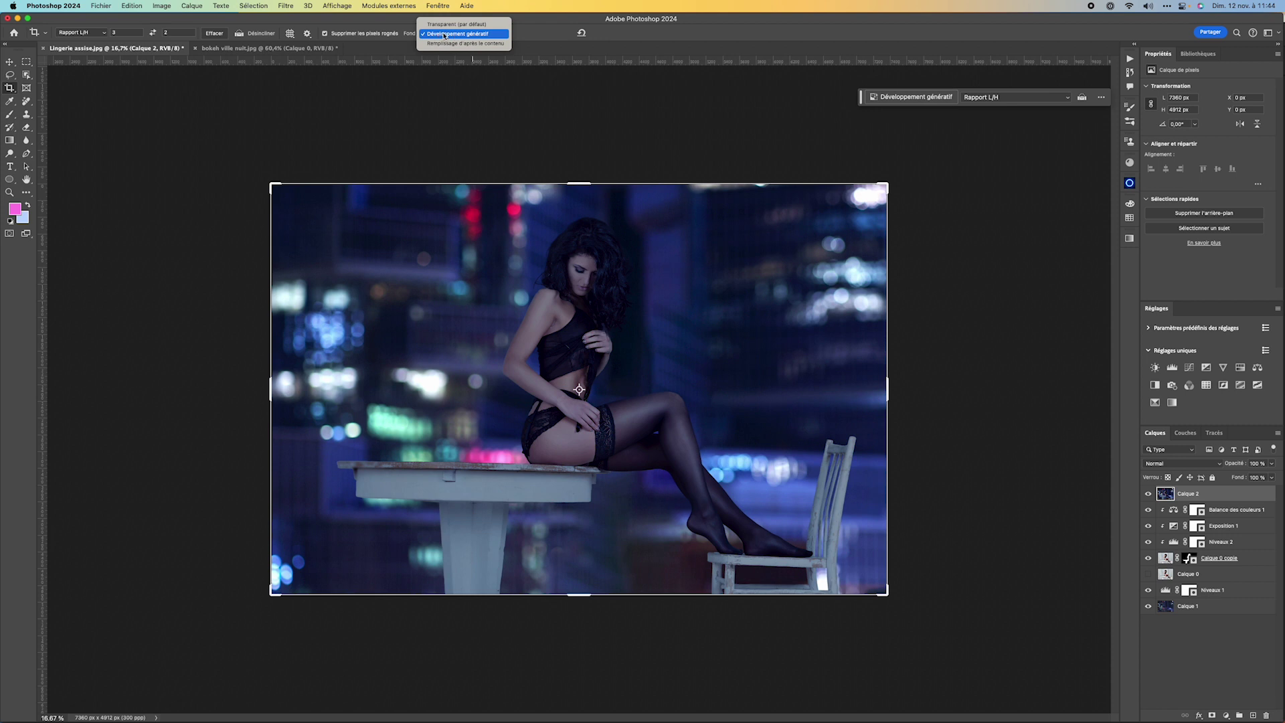
left_click(461, 34)
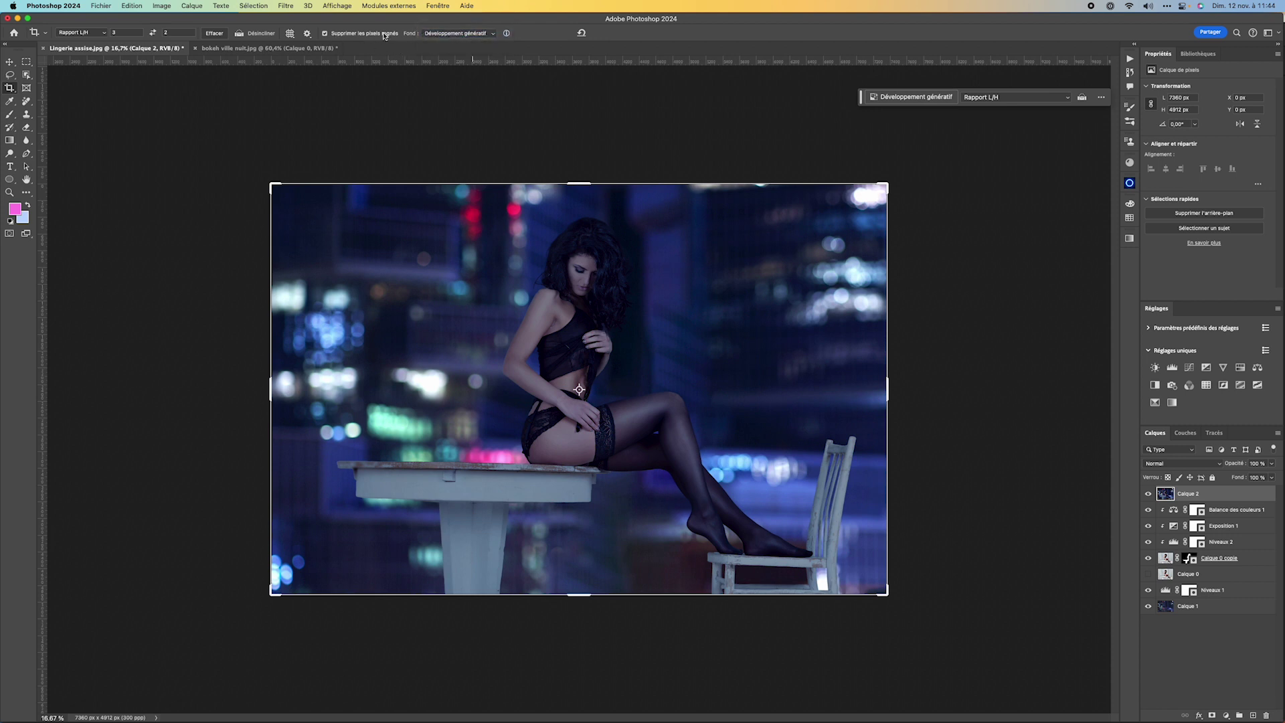
left_click(102, 35)
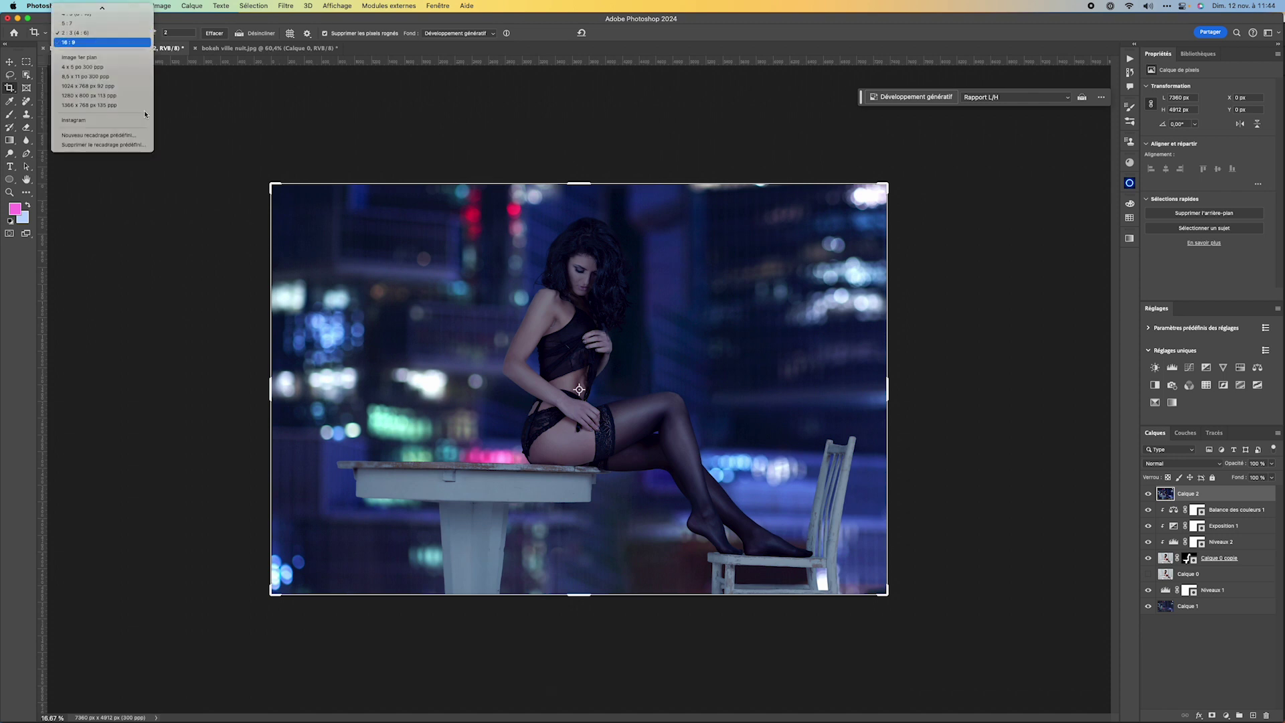
left_click(102, 42)
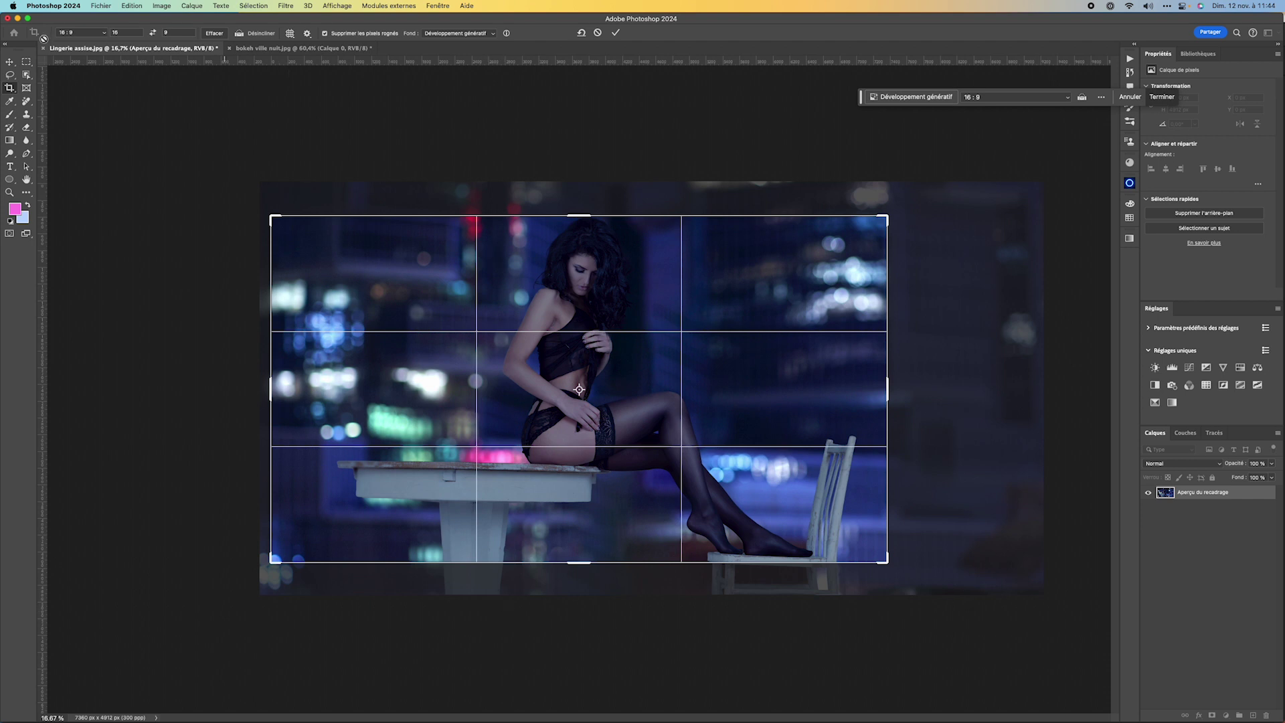
left_click(99, 35)
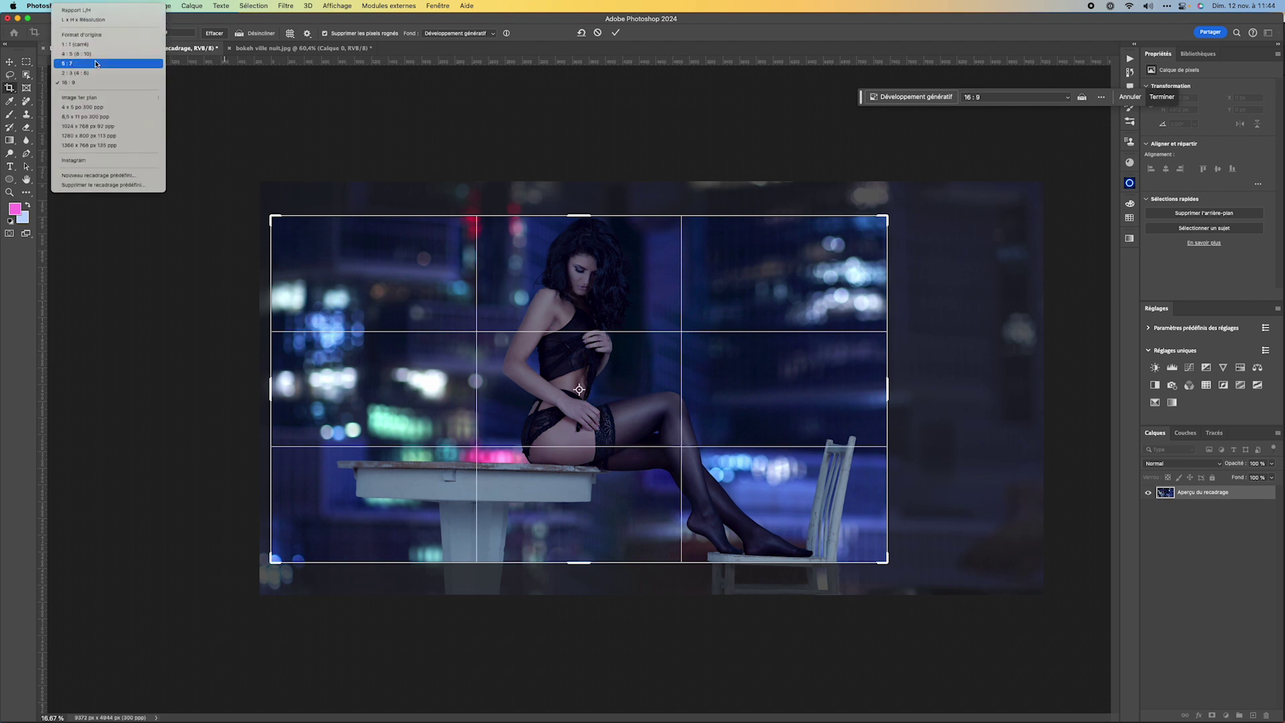
left_click(95, 73)
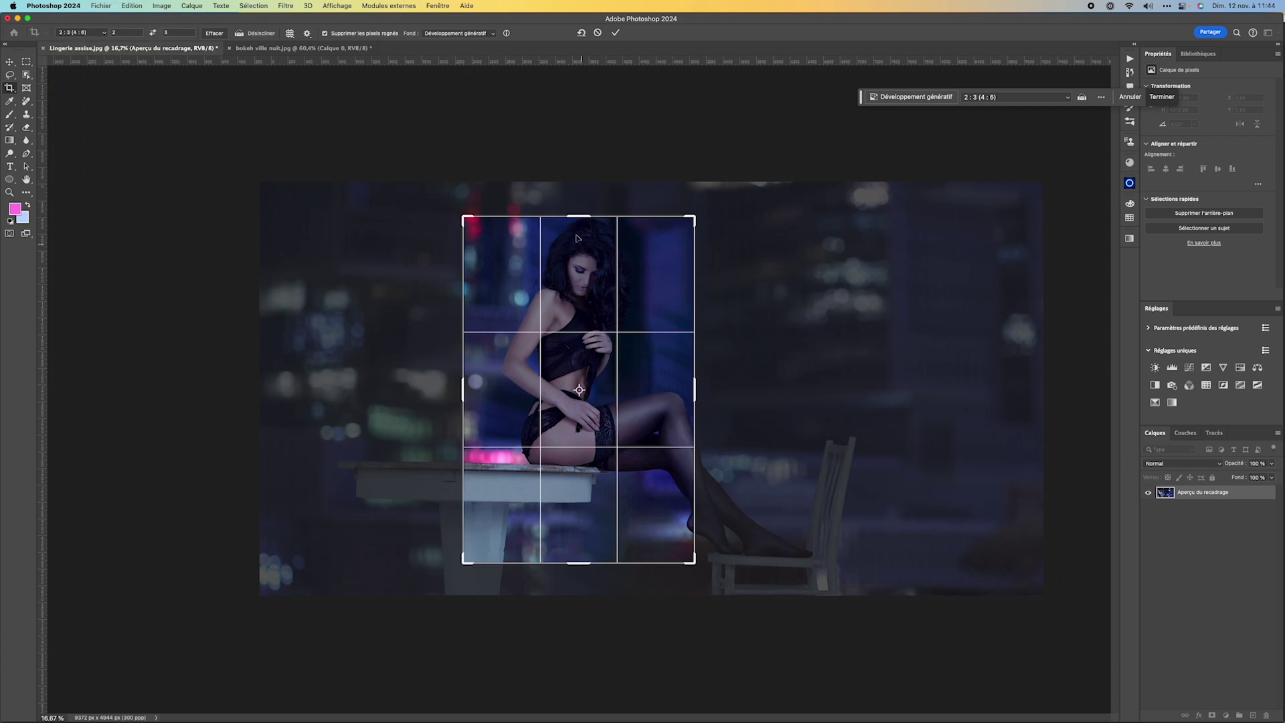
left_click(153, 33)
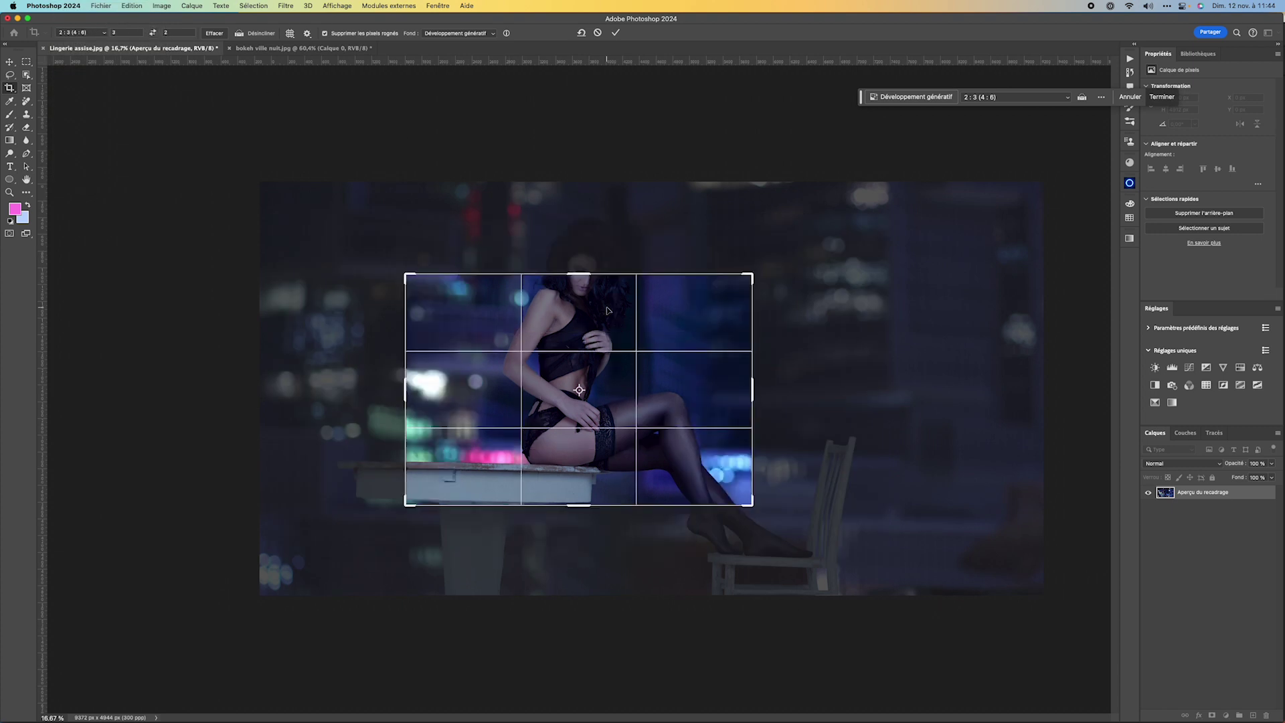
- Enlarge the crop frame past the image's lower edge, shift the picture so the woman sits left of centre, and apply the generative expansion
left_click_drag(580, 274, 574, 232)
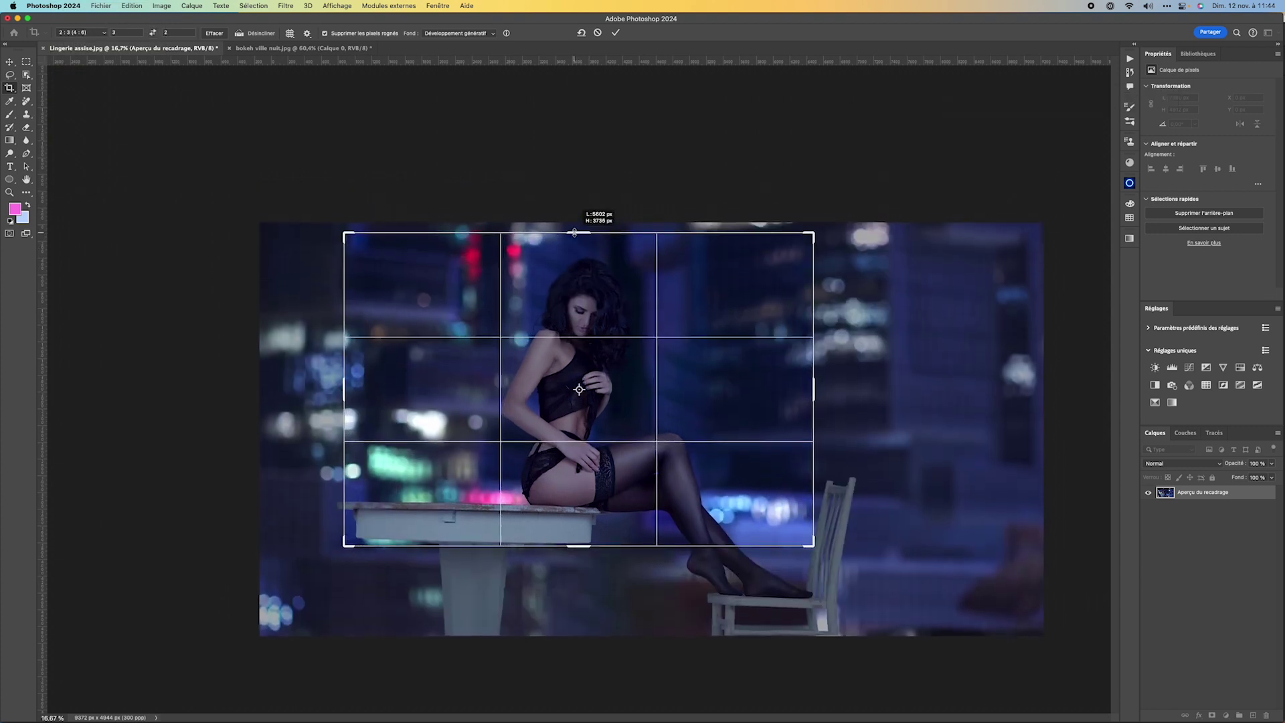
left_click_drag(580, 546, 596, 601)
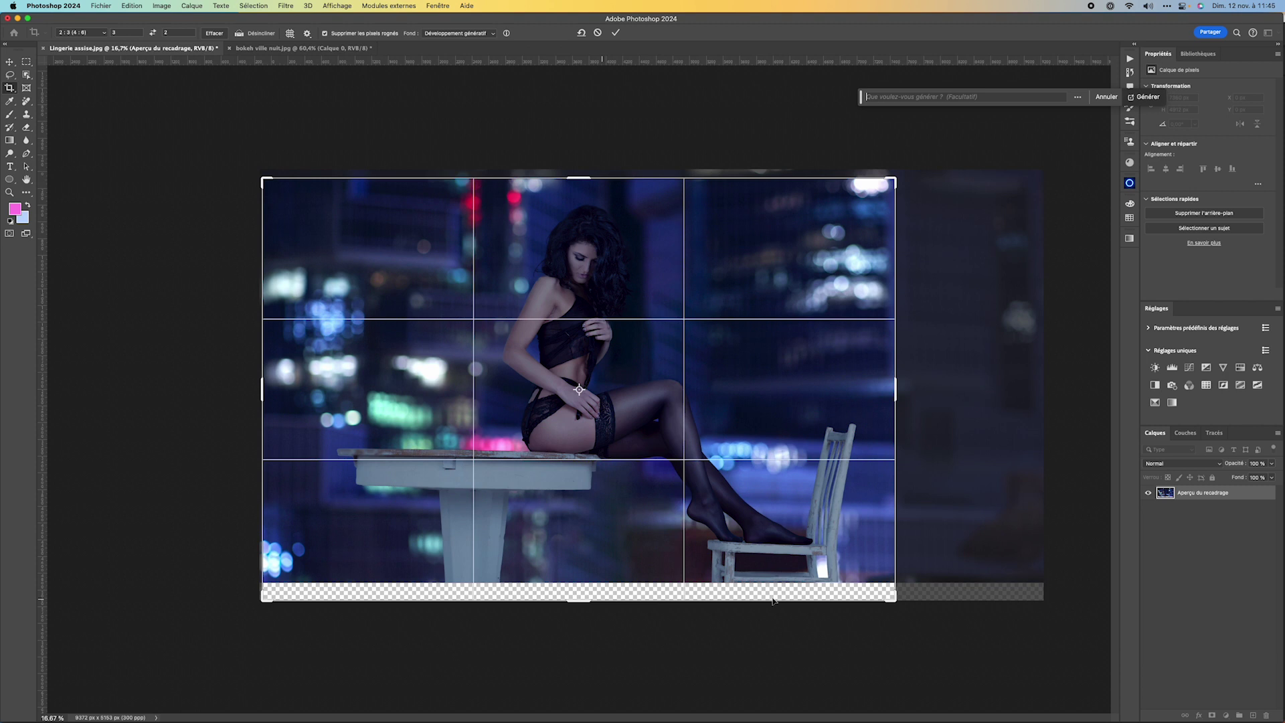
left_click_drag(575, 177, 576, 176)
left_click_drag(634, 267, 562, 265)
left_click_drag(412, 351, 423, 352)
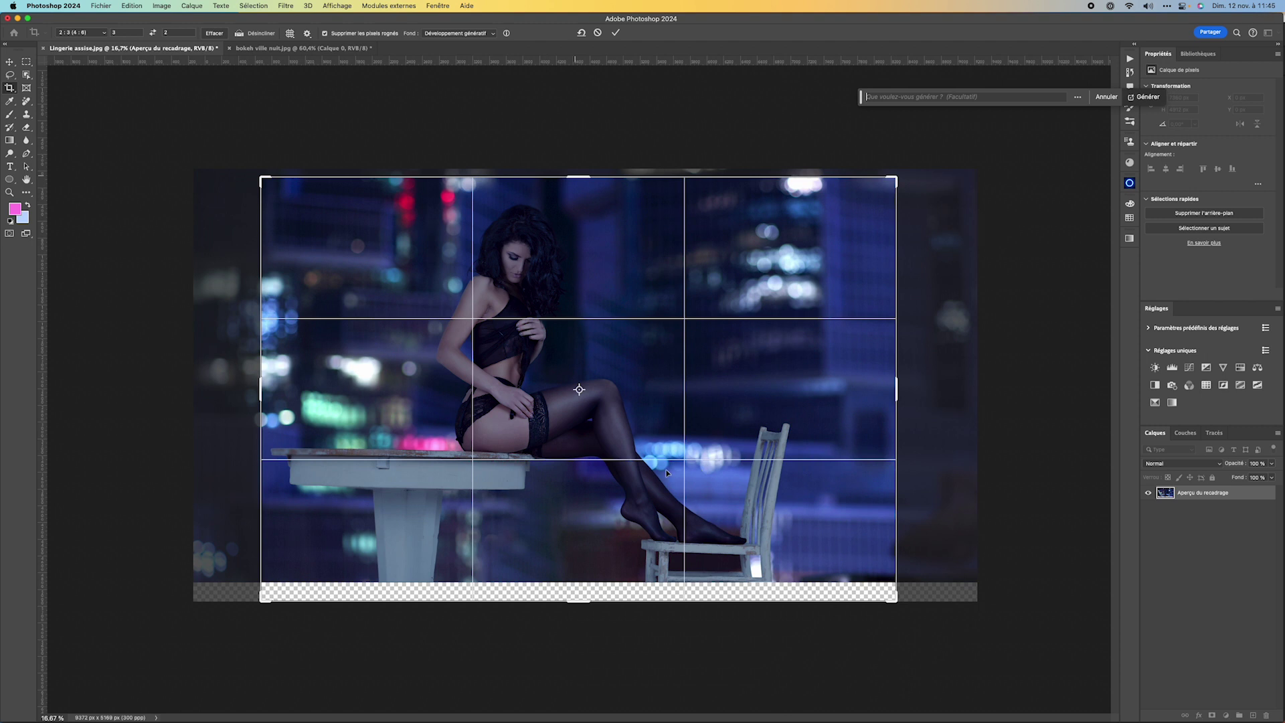
left_click(615, 33)
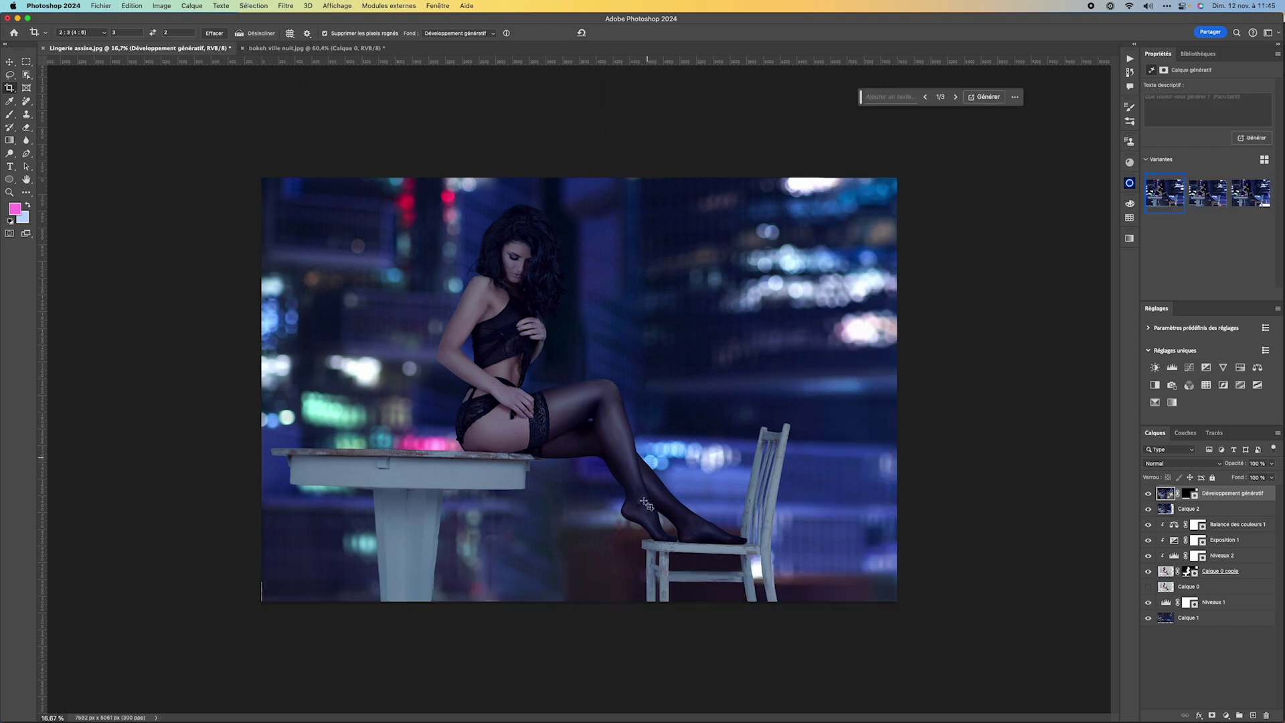
- Compare the three generated variations of the expanded area, ending on the first one
left_click(1217, 195)
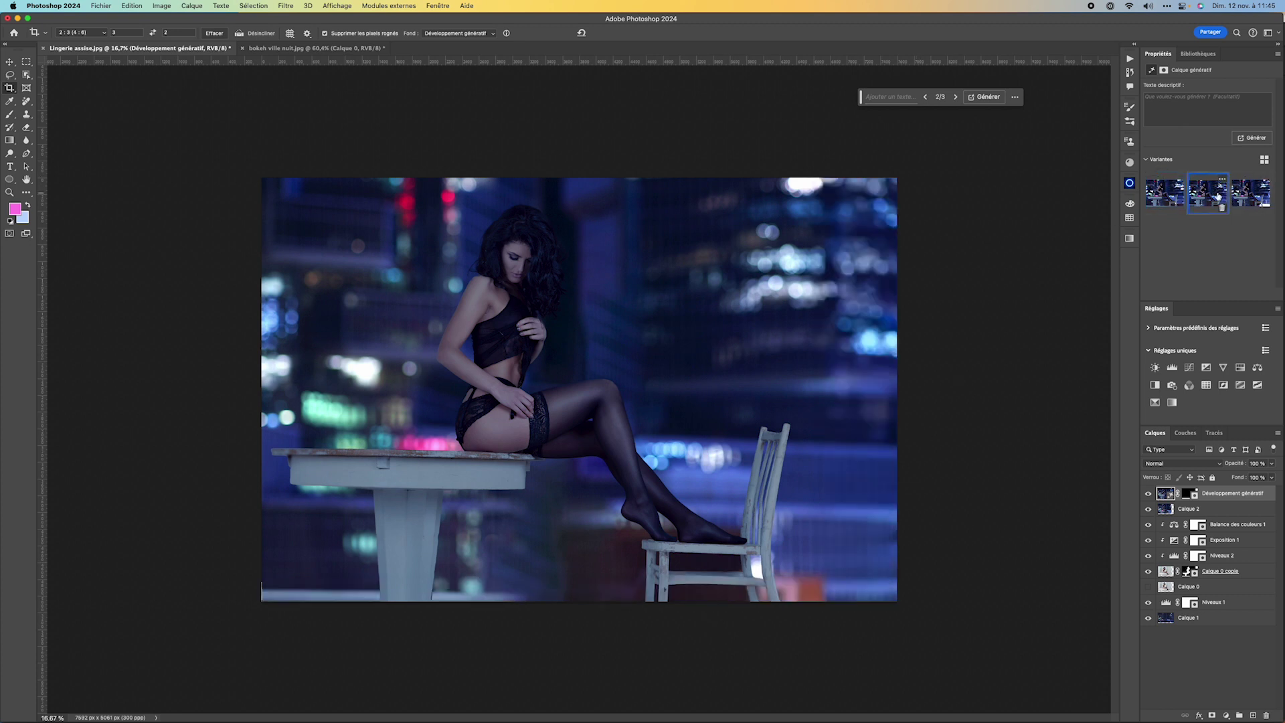
left_click(1257, 198)
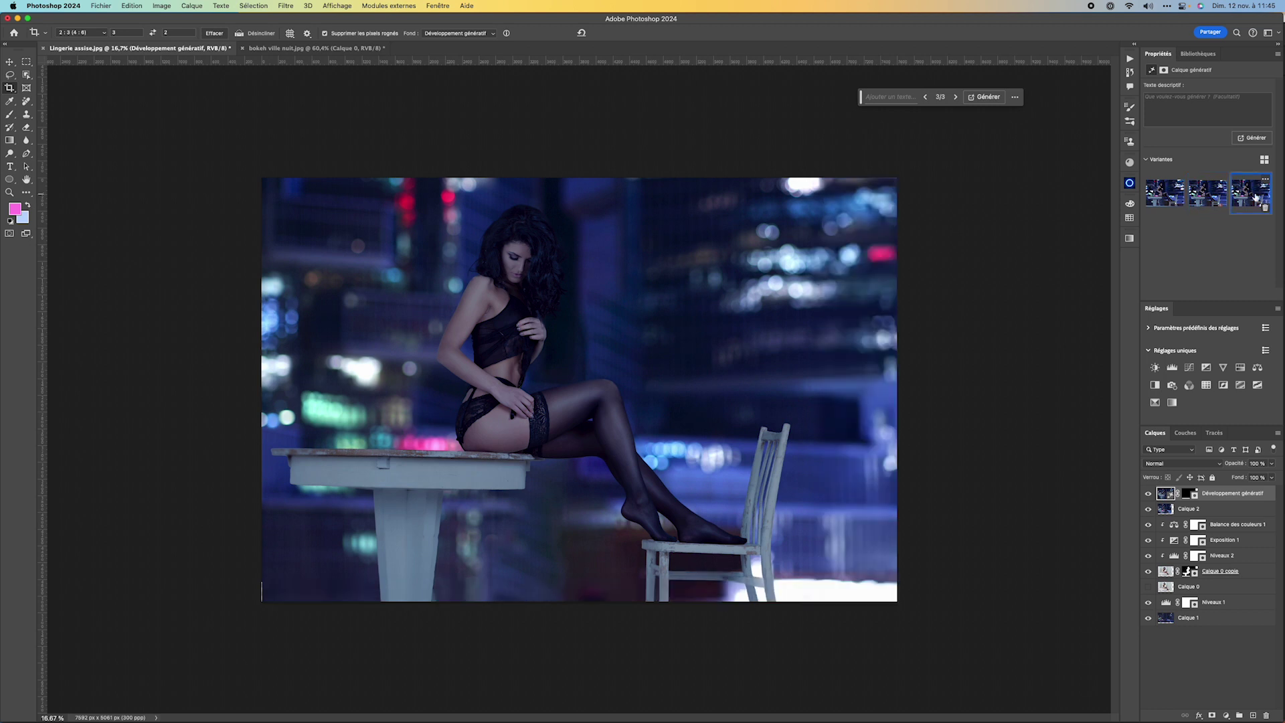
left_click(1210, 197)
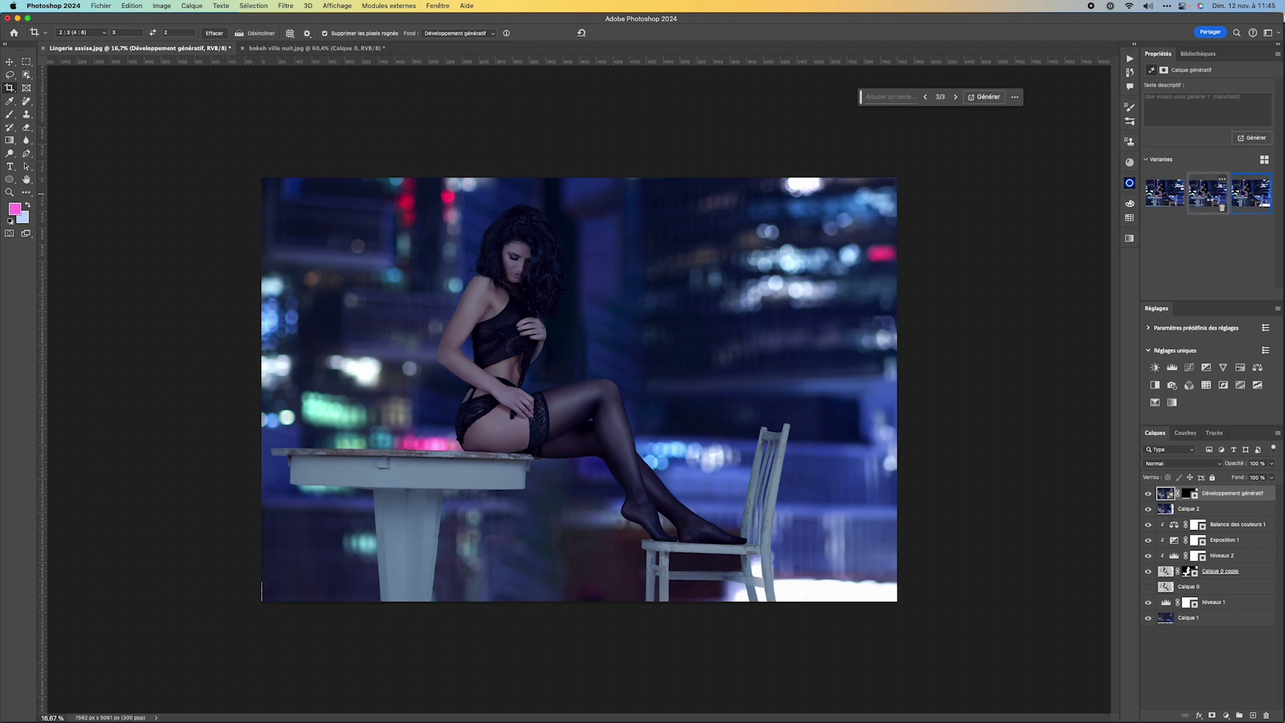
left_click(1163, 196)
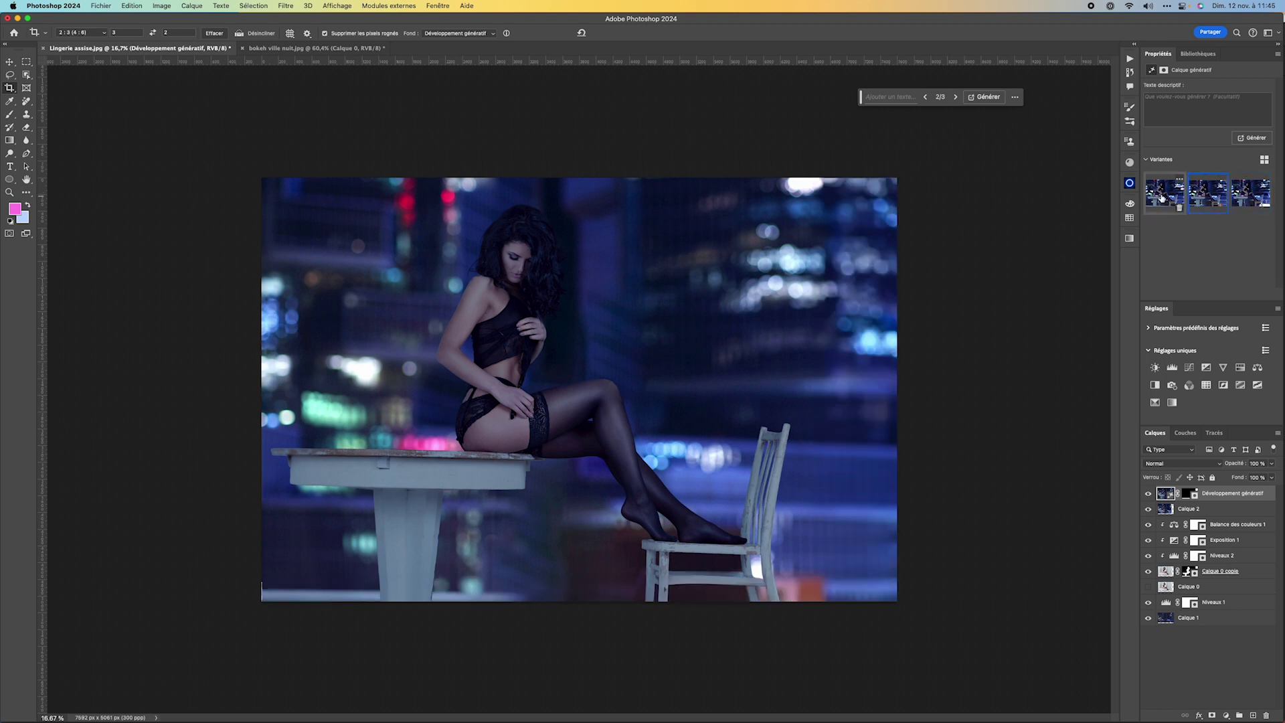